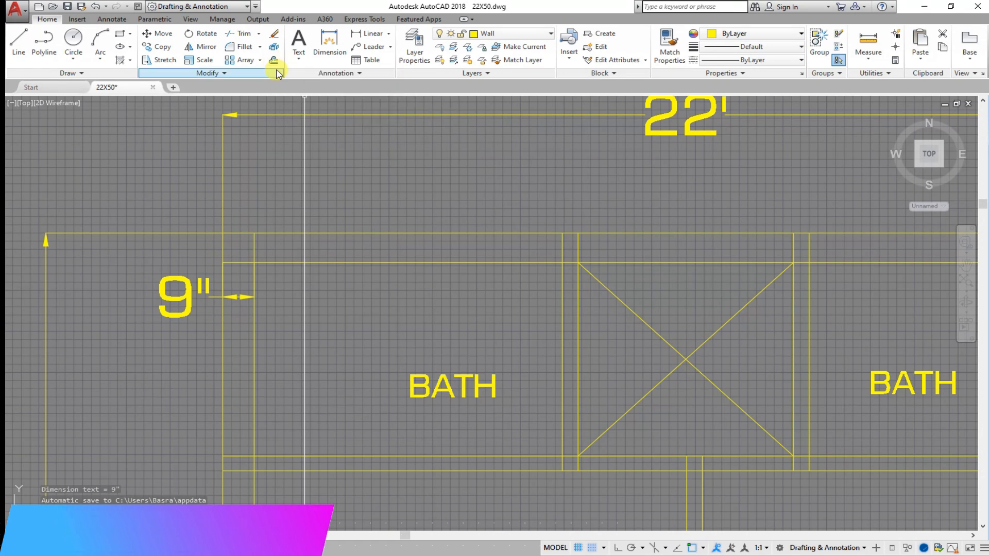
Dimension the thickness of the wall between the left bath and the crossed duct shaft.
scroll(251, 239, down, 4)
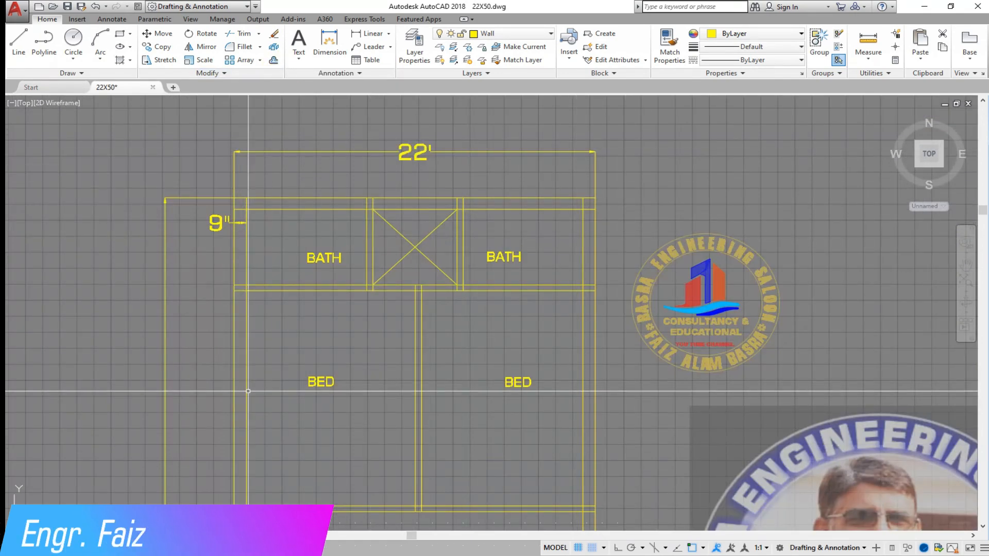
scroll(421, 262, down, 2)
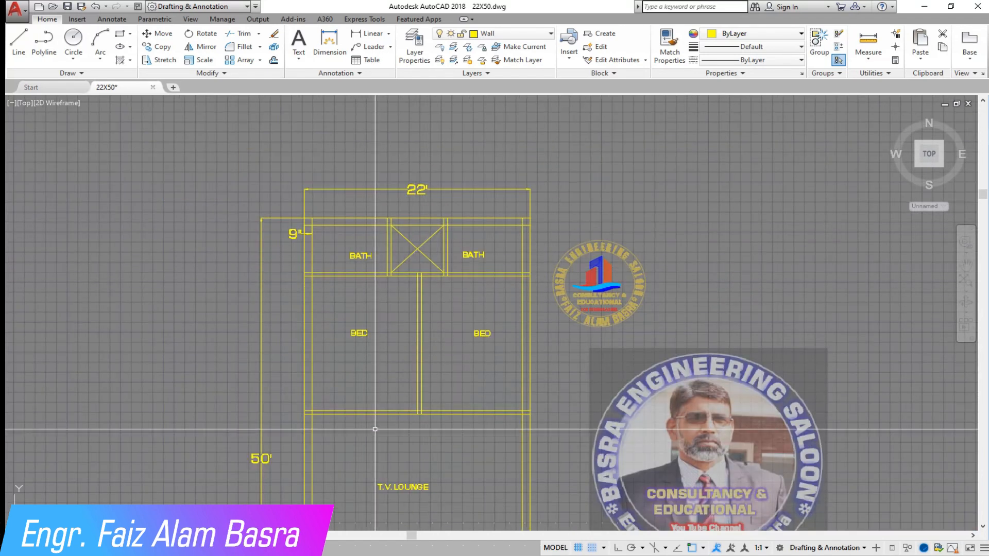
scroll(371, 242, up, 6)
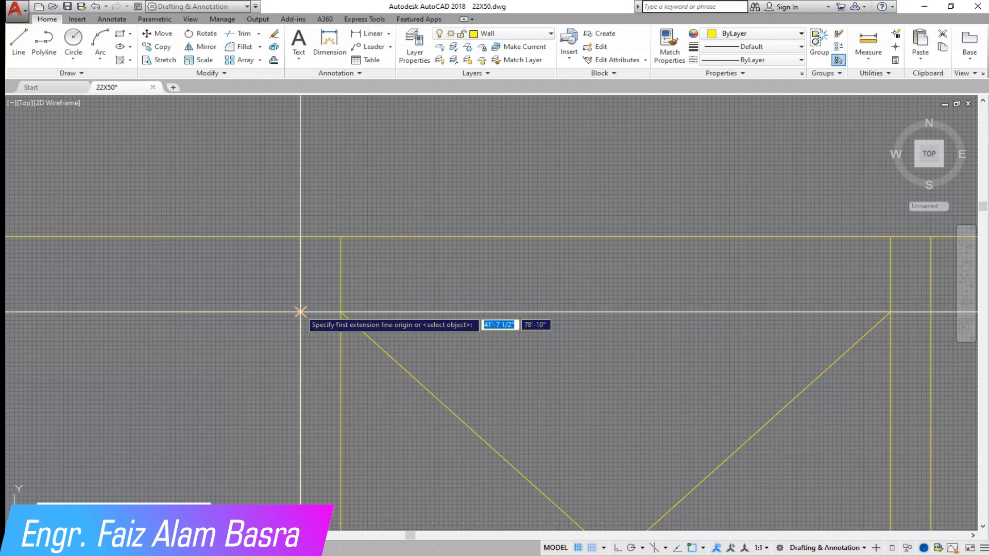
click(340, 312)
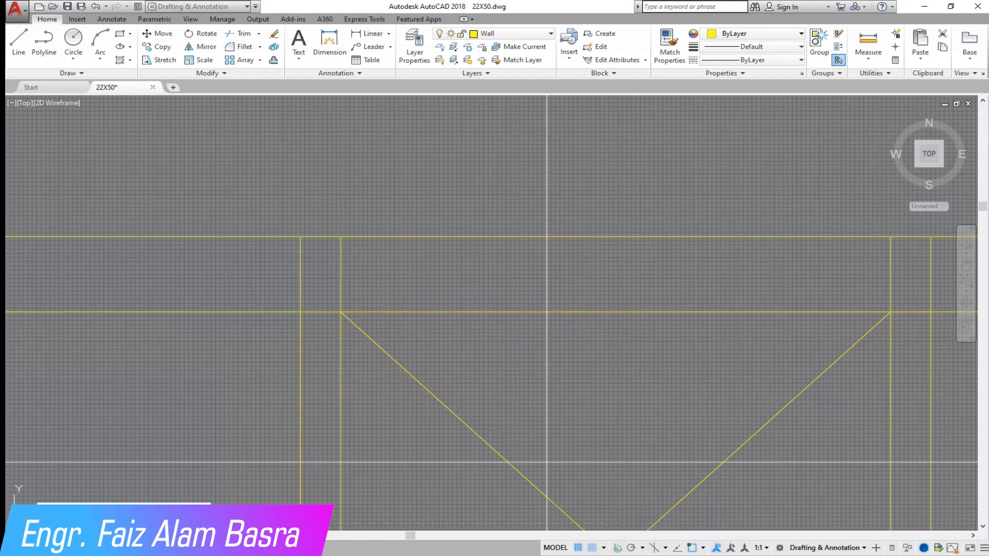
click(344, 302)
click(495, 275)
scroll(279, 180, down, 3)
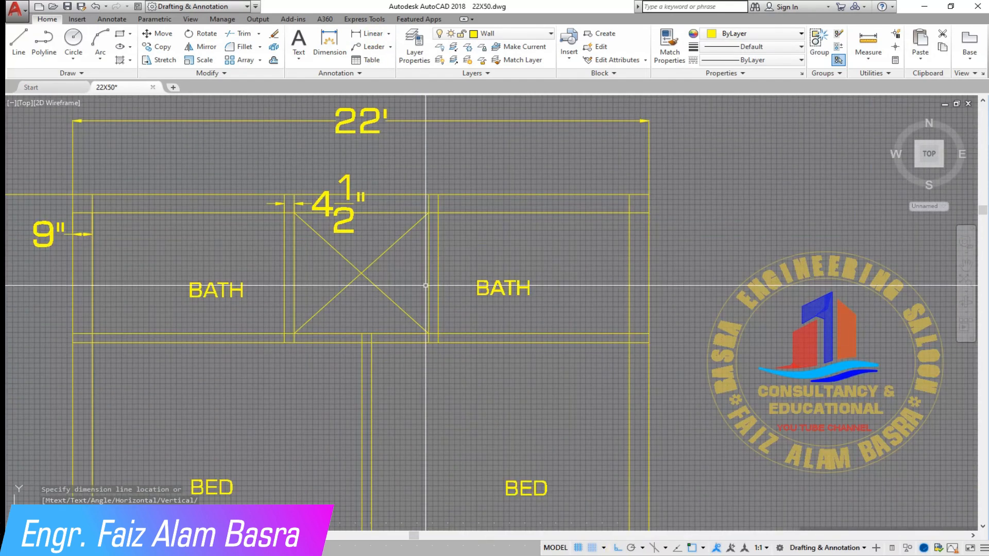
Dimension the thickness of the cross wall between the bedrooms and the T.V. lounge.
scroll(412, 201, down, 6)
scroll(404, 303, up, 6)
click(373, 34)
click(373, 308)
click(374, 299)
click(410, 317)
scroll(454, 304, down, 5)
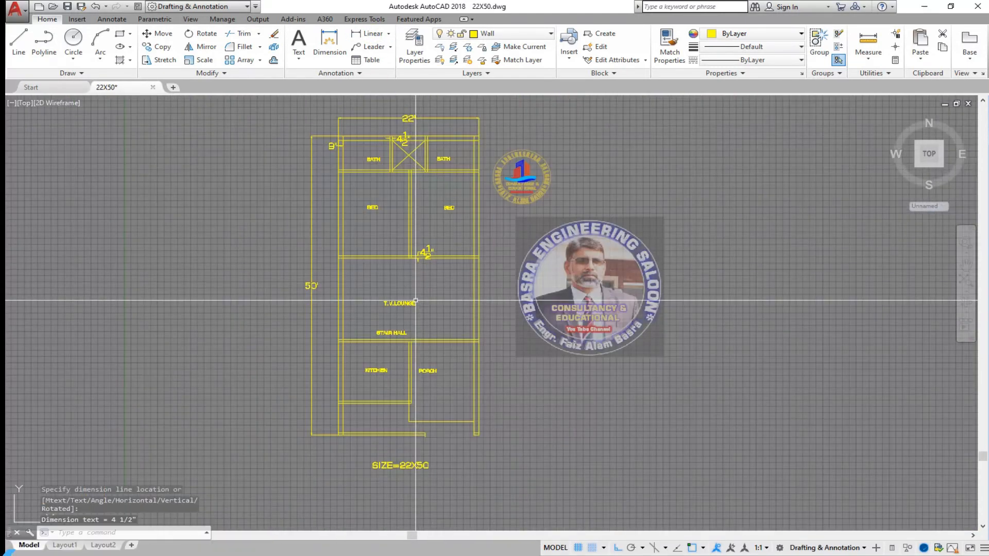
Examine the wall layout of the plan from the kitchen and porch up to the bedrooms and baths.
scroll(413, 356, up, 4)
scroll(413, 357, down, 2)
scroll(412, 357, up, 3)
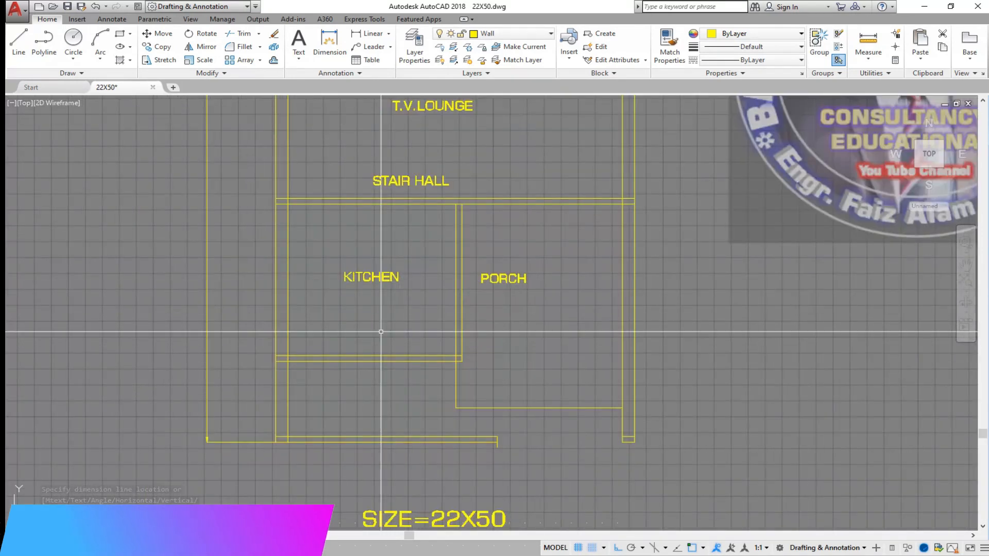
scroll(380, 385, down, 3)
scroll(392, 180, up, 4)
scroll(389, 207, down, 2)
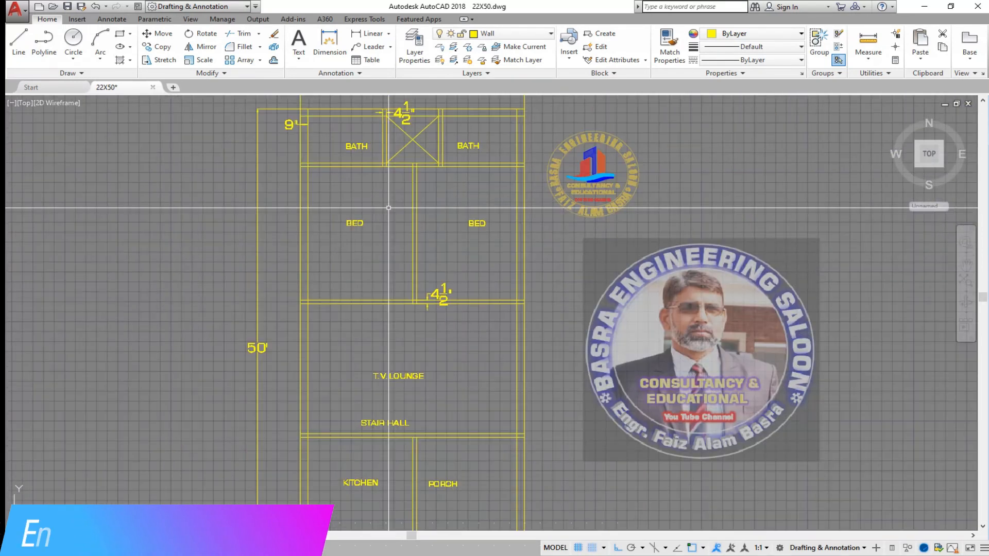
scroll(414, 310, up, 4)
scroll(375, 317, down, 4)
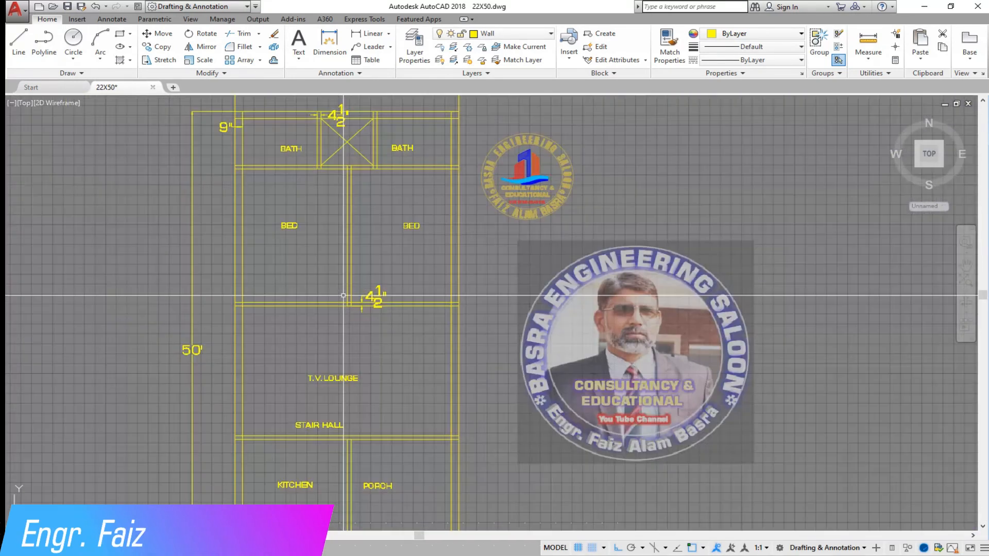
Delete the overall width and length dimensions and all the wall-thickness dimensions from the plan.
scroll(362, 281, up, 3)
click(394, 304)
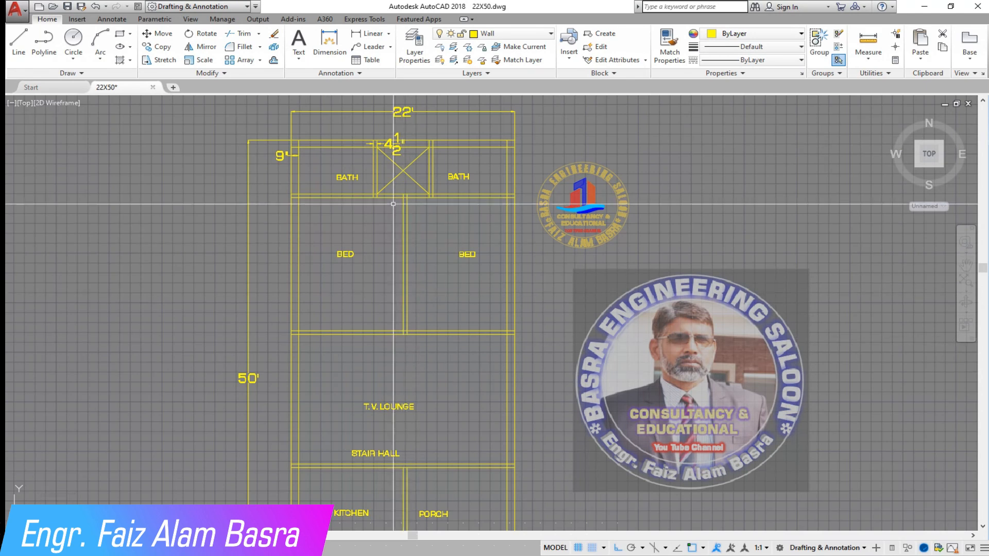
scroll(330, 139, up, 4)
click(467, 177)
click(247, 221)
click(159, 137)
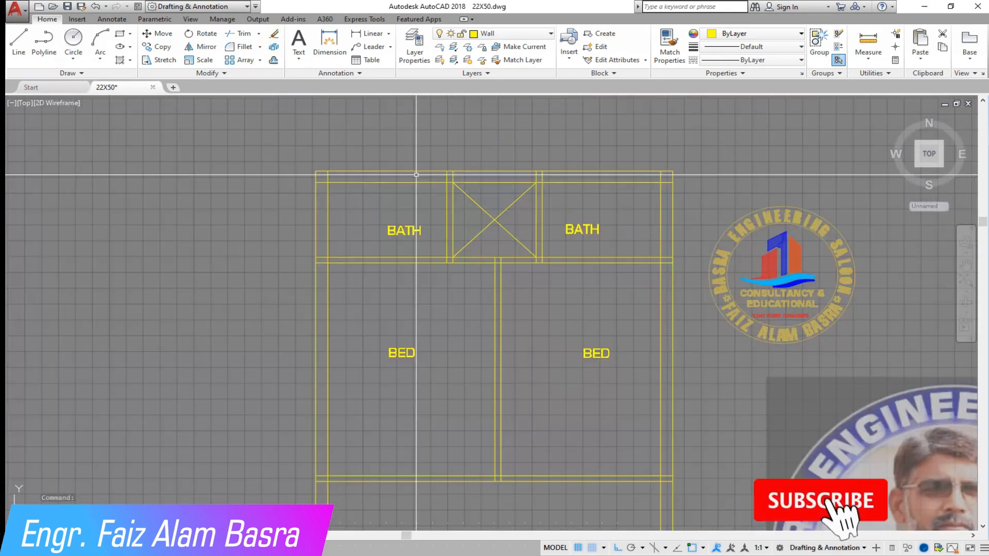
Trim the overlapping wall lines at the left bath's outer corner and where its inner wall meets the rear wall.
scroll(375, 175, up, 7)
click(257, 34)
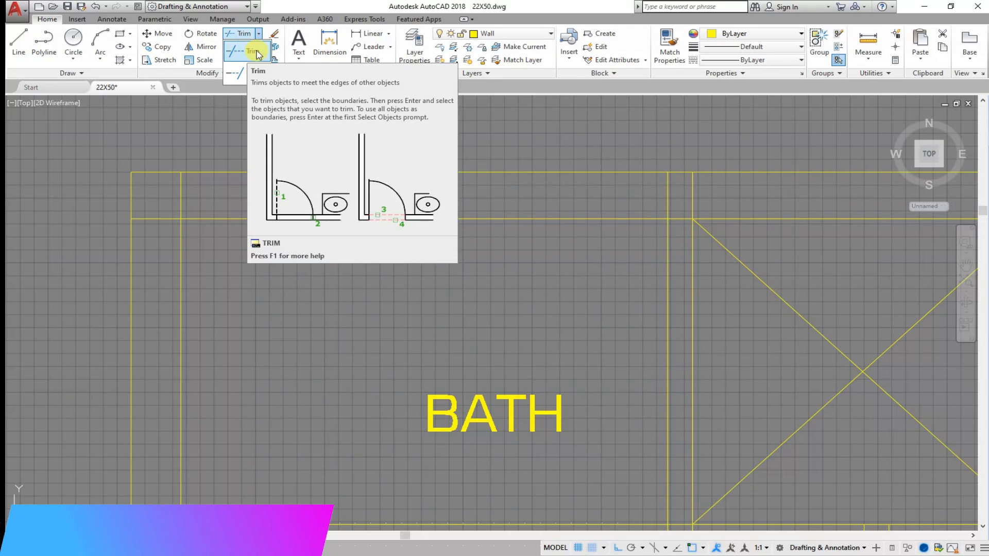
click(249, 54)
click(217, 203)
click(164, 230)
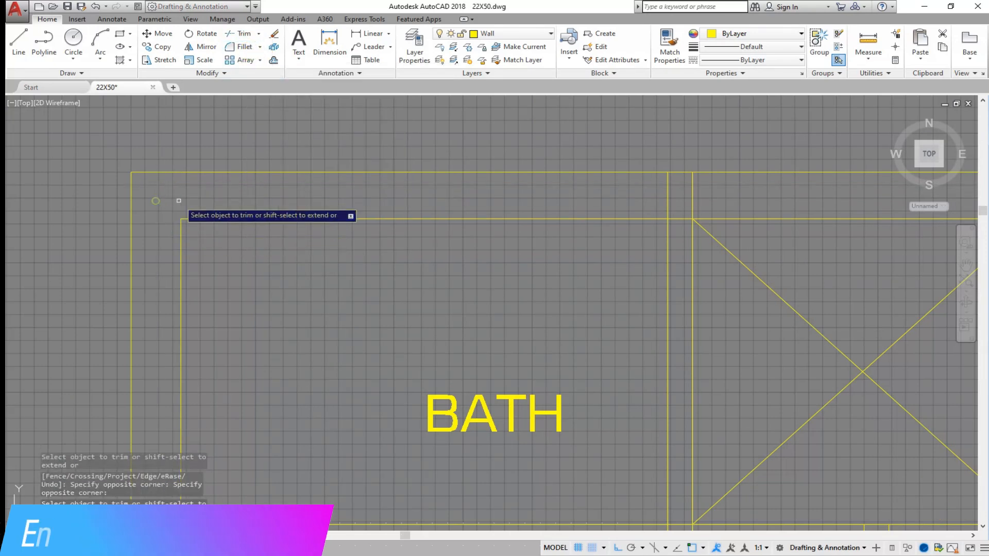
click(739, 205)
click(651, 198)
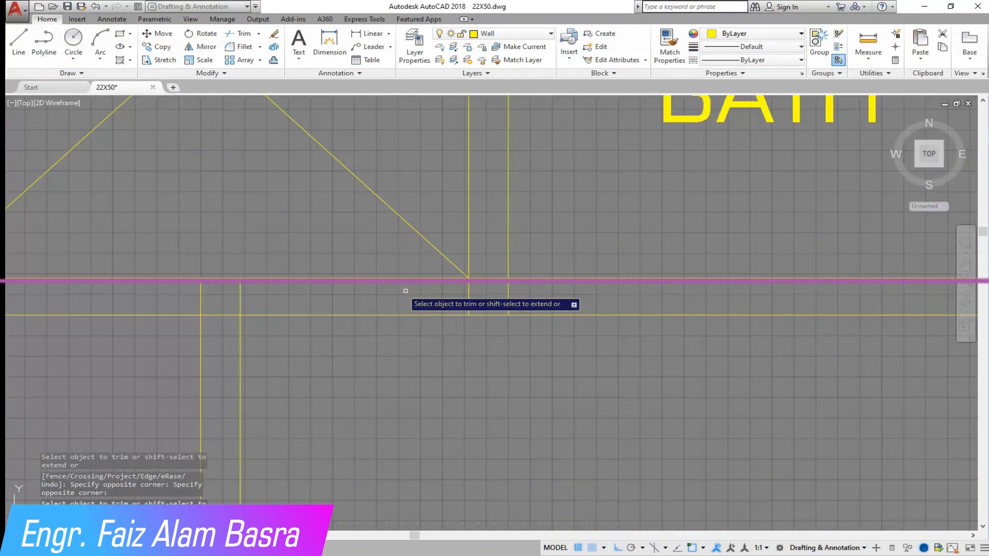
Trim the right duct wall's overhang into the cross wall and open that wall above the bedroom partition.
click(518, 297)
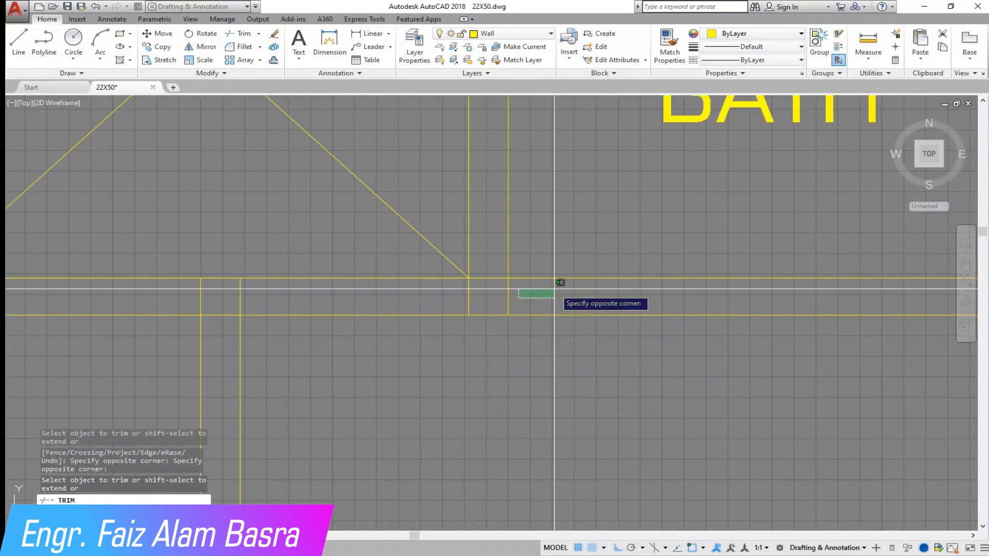
click(497, 287)
scroll(664, 293, down, 2)
scroll(594, 296, up, 2)
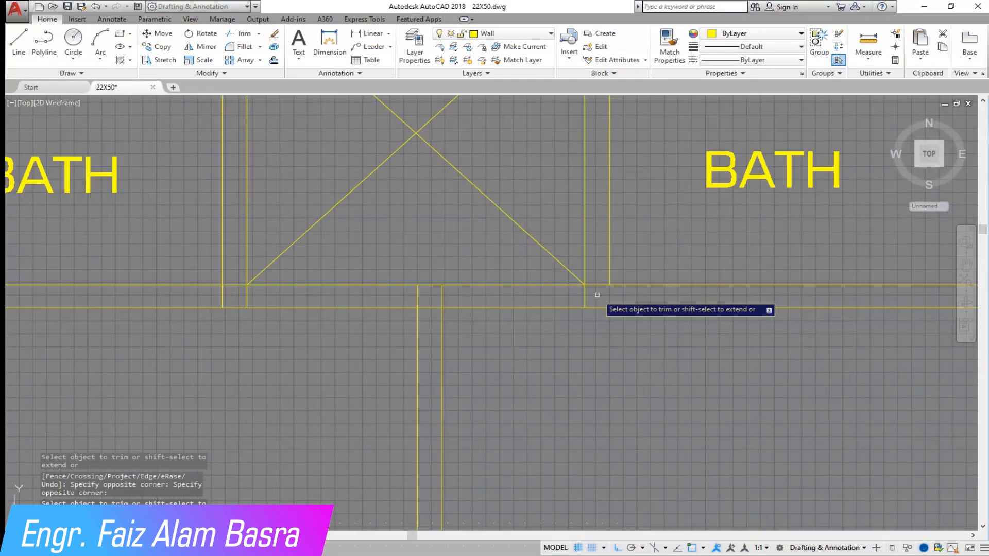
click(426, 315)
click(435, 284)
Trim the left duct wall's overlap and the bath–bedroom cross wall's end at the left outer wall.
click(242, 296)
click(236, 276)
click(234, 291)
click(194, 295)
scroll(247, 309, down, 3)
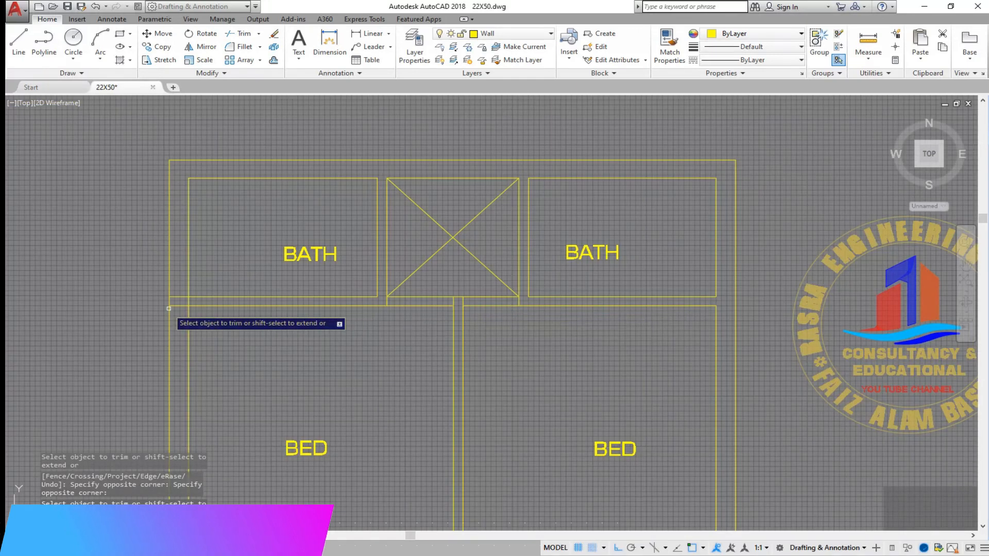
scroll(242, 296, up, 3)
scroll(157, 261, down, 2)
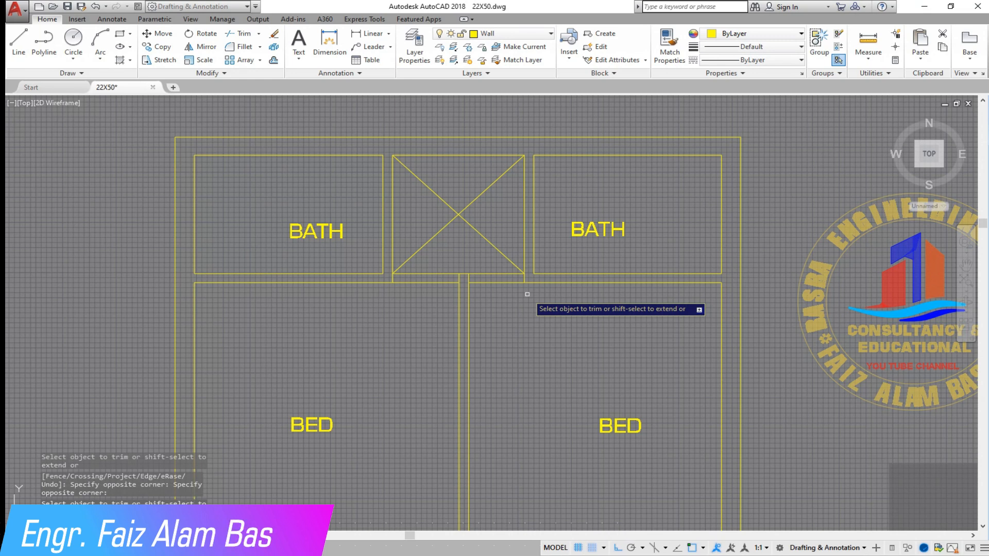
Trim the cross wall above the T.V. lounge where it meets the bedroom partition and the right outer wall.
scroll(527, 294, down, 3)
scroll(530, 358, up, 5)
scroll(419, 290, up, 2)
click(413, 260)
click(412, 307)
scroll(478, 280, down, 4)
click(884, 306)
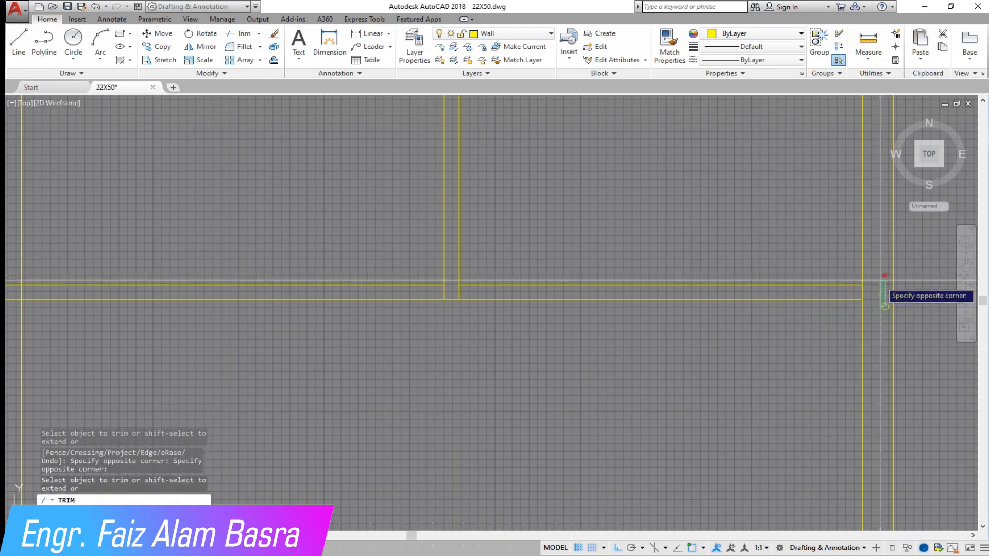
click(869, 293)
click(843, 291)
click(463, 291)
click(428, 290)
Trim the overlaps where the bedroom–lounge cross wall joins the left outer wall.
scroll(767, 290, down, 1)
scroll(300, 292, up, 3)
click(295, 320)
click(271, 242)
click(315, 281)
click(290, 282)
scroll(289, 283, down, 8)
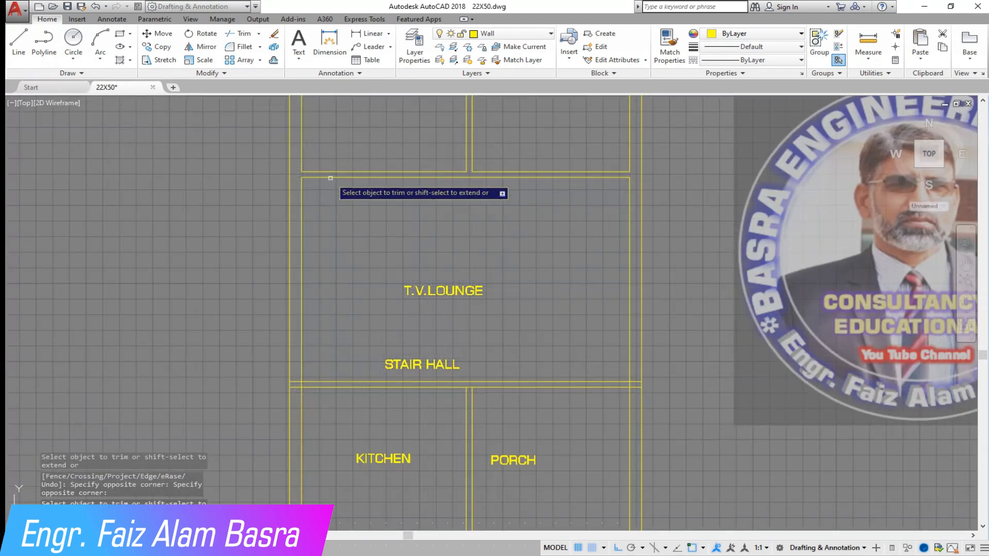
Trim the wall between the stair hall and kitchen where it joins the left outer wall.
scroll(268, 385, up, 6)
scroll(422, 349, down, 2)
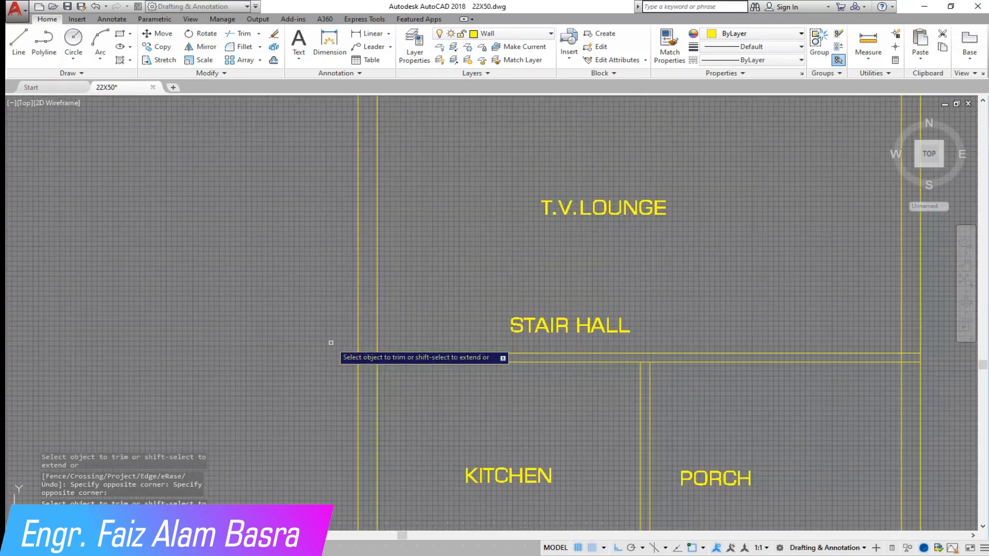
scroll(739, 371, up, 3)
click(365, 340)
click(350, 329)
scroll(311, 333, down, 2)
Trim the wall below the stair hall at the kitchen–porch partition and at the right outer wall.
scroll(793, 323, up, 4)
click(720, 348)
click(692, 314)
click(681, 318)
click(618, 328)
scroll(627, 157, down, 6)
scroll(304, 356, down, 3)
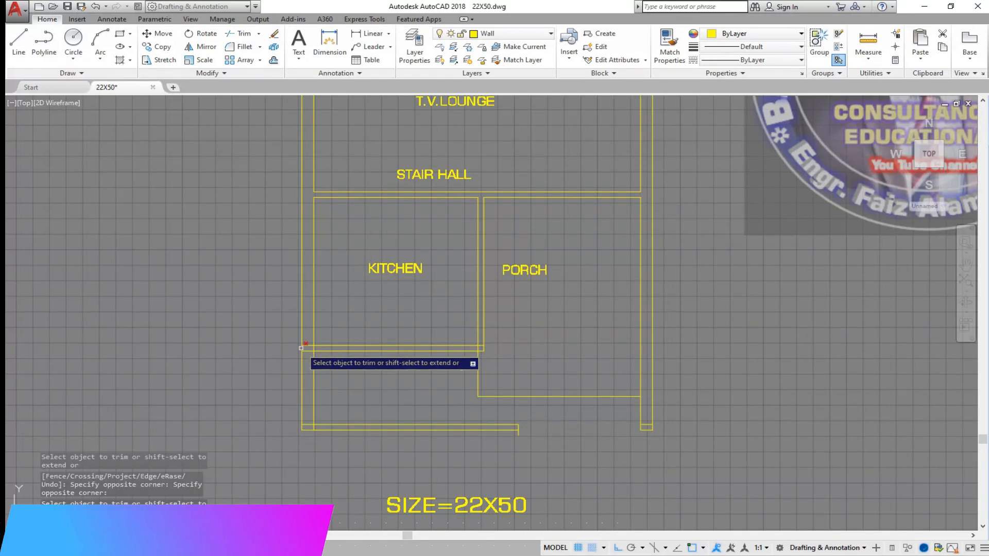
Trim both ends of the kitchen's lower wall and the corner where the front boundary meets the left outer wall.
scroll(347, 364, up, 7)
scroll(770, 347, down, 3)
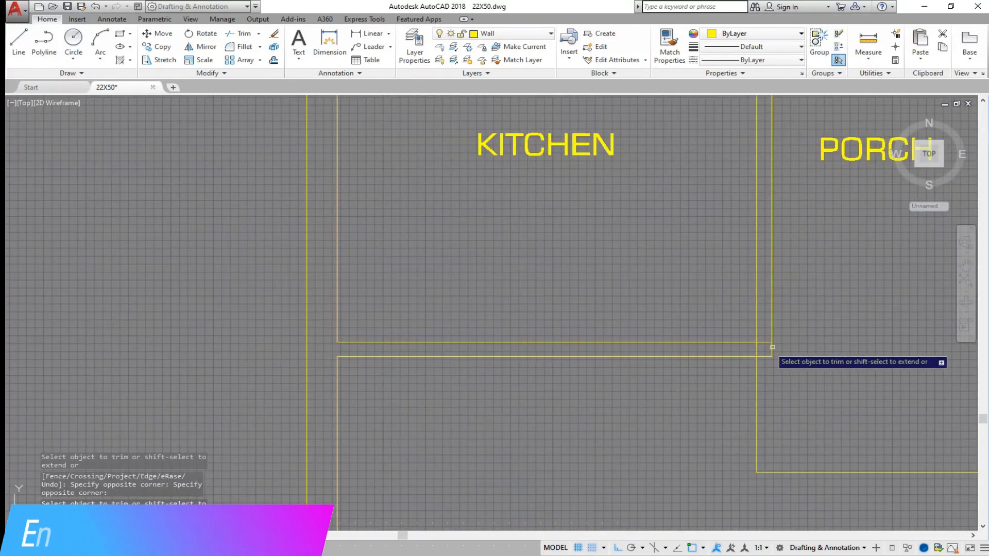
scroll(747, 303, up, 5)
scroll(644, 354, down, 4)
scroll(613, 240, up, 2)
scroll(822, 342, up, 4)
scroll(360, 347, down, 4)
scroll(281, 363, up, 4)
scroll(171, 329, down, 3)
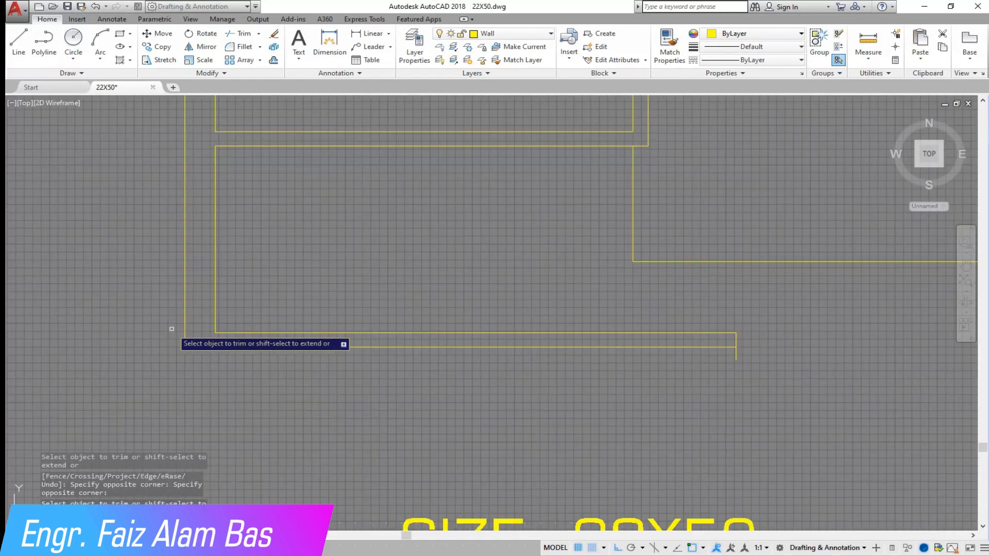
Delete the short end-cap lines on the front boundary wall and at the foot of the right outer wall.
right_click(492, 300)
scroll(382, 316, down, 2)
scroll(550, 322, up, 2)
click(399, 299)
click(843, 367)
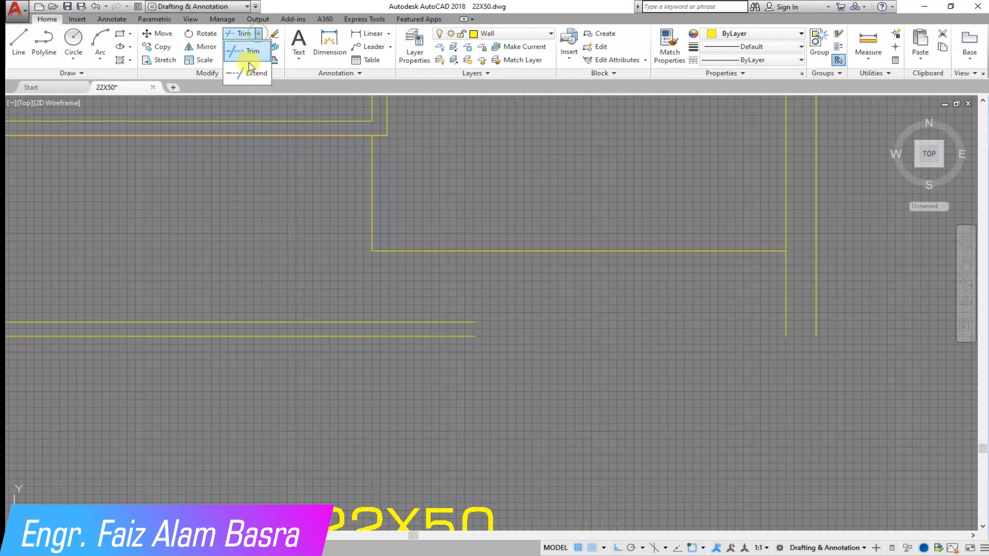
Extend both front boundary wall lines to the right outer wall, closing the gate opening.
click(256, 73)
right_click(472, 339)
click(537, 409)
click(452, 269)
click(747, 360)
click(700, 276)
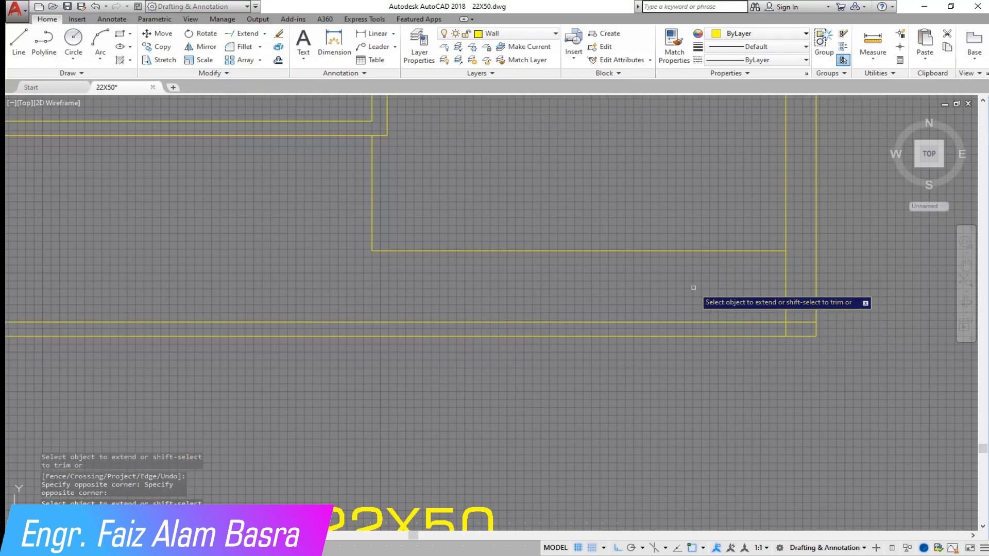
Trim the corner between the front boundary and the right outer wall, and save the drawing.
click(249, 52)
right_click(519, 146)
click(801, 324)
click(774, 327)
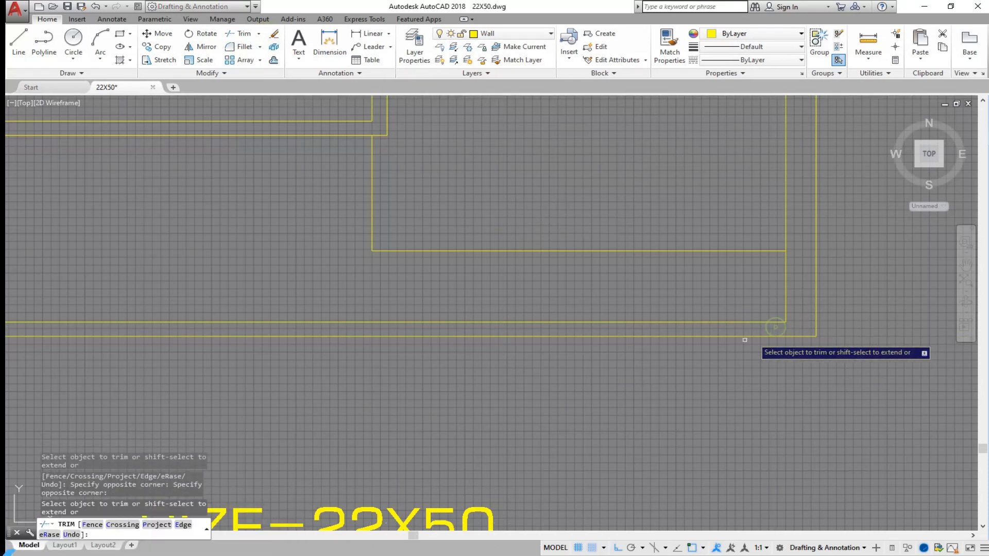
scroll(618, 376, down, 4)
scroll(541, 146, up, 6)
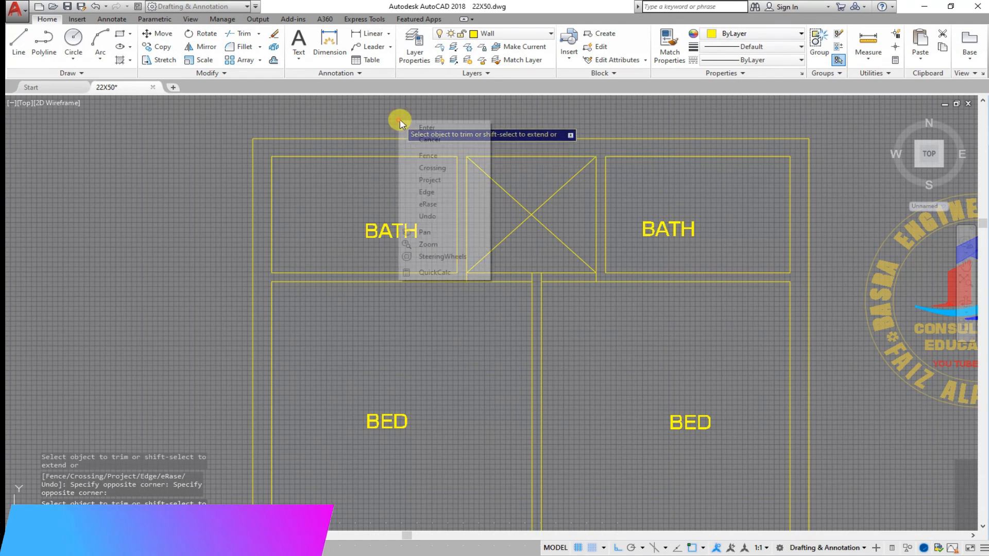
click(68, 6)
Add a linear dimension for the left bath's inside width, taken from its upper wall line.
scroll(564, 286, up, 2)
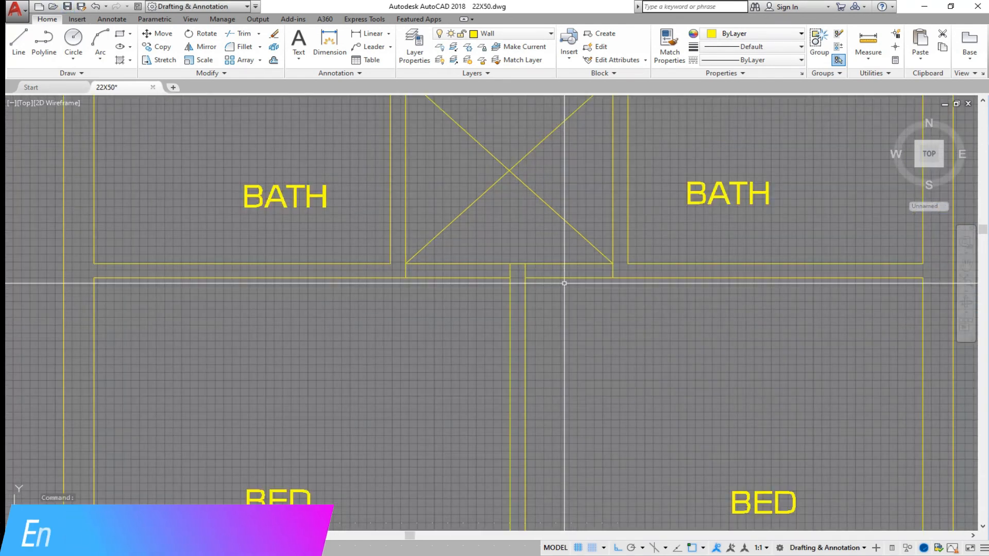
scroll(500, 222, down, 2)
scroll(309, 124, up, 2)
click(370, 33)
key(Return)
click(307, 109)
click(308, 149)
middle_drag(510, 315, 397, 331)
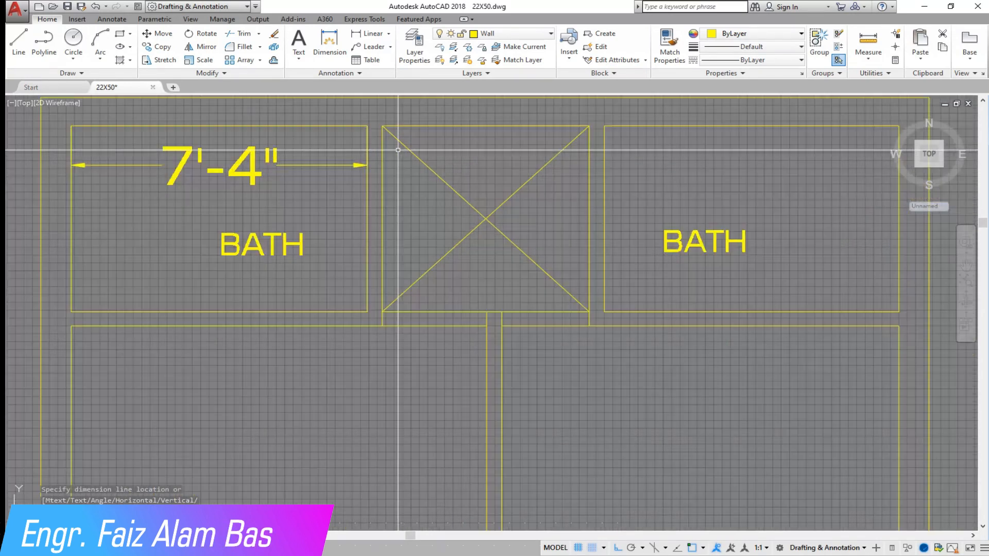
Add a linear dimension from the duct's left wall to the near face of the bedroom partition.
click(372, 34)
key(Return)
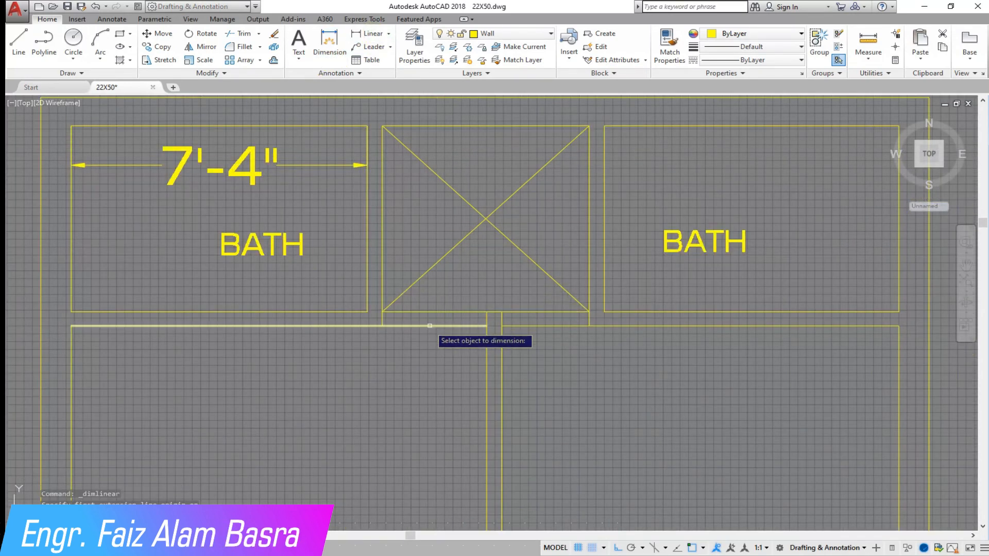
click(372, 34)
scroll(418, 342, up, 2)
click(328, 301)
click(594, 300)
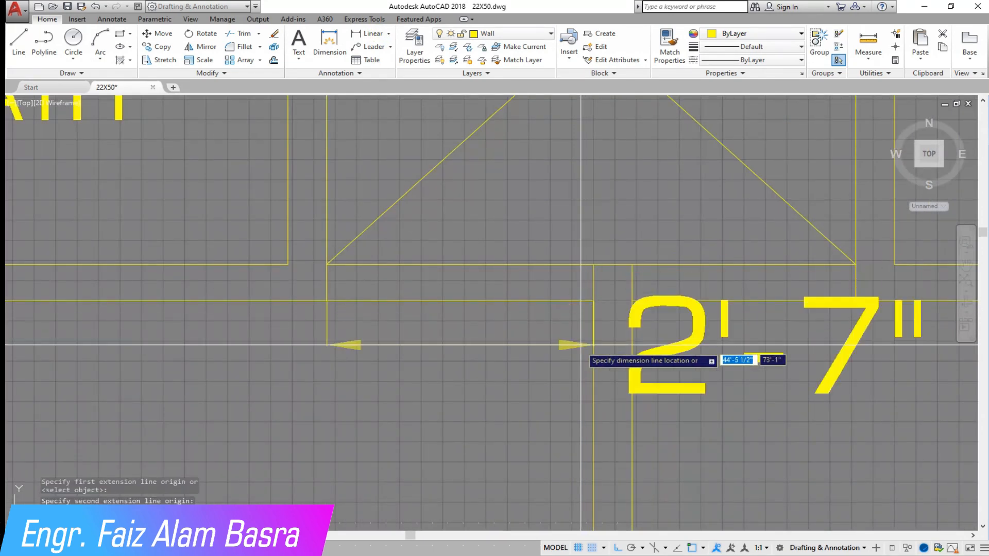
scroll(593, 299, down, 6)
scroll(518, 159, up, 2)
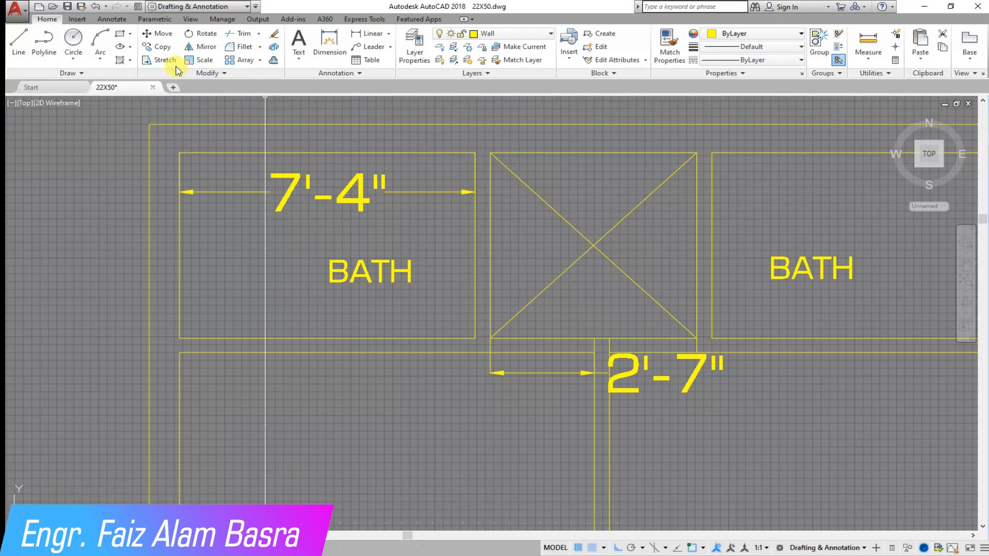
click(531, 407)
click(435, 147)
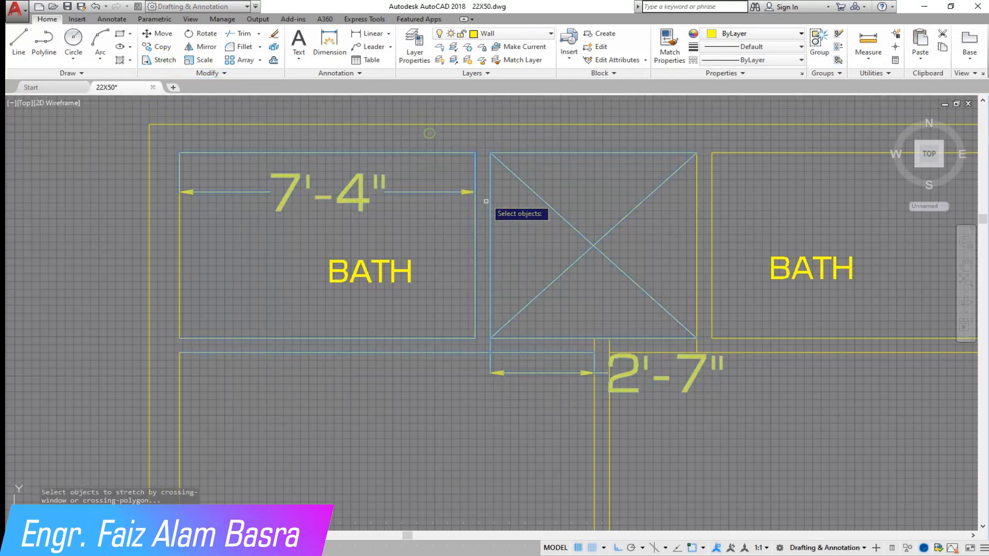
key(Return)
click(474, 144)
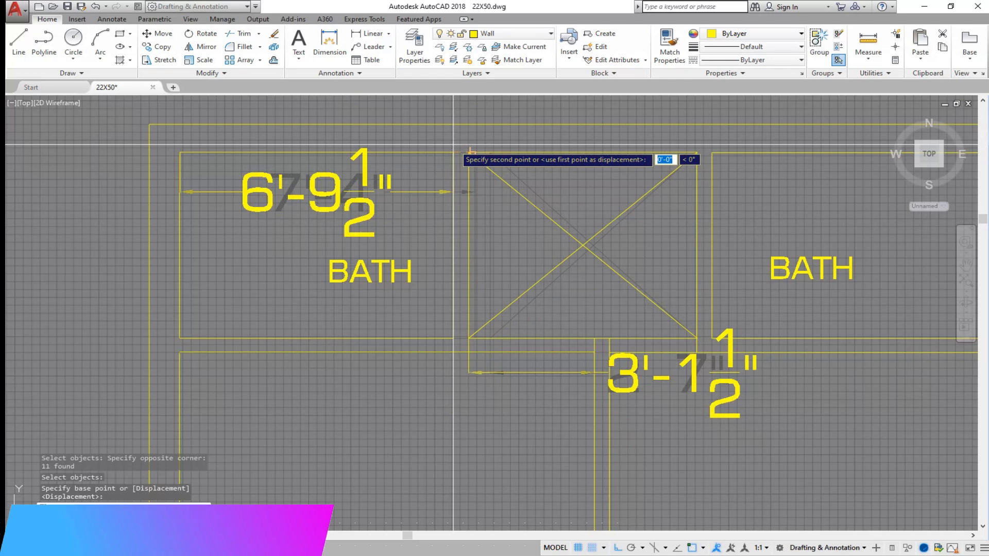
key(Return)
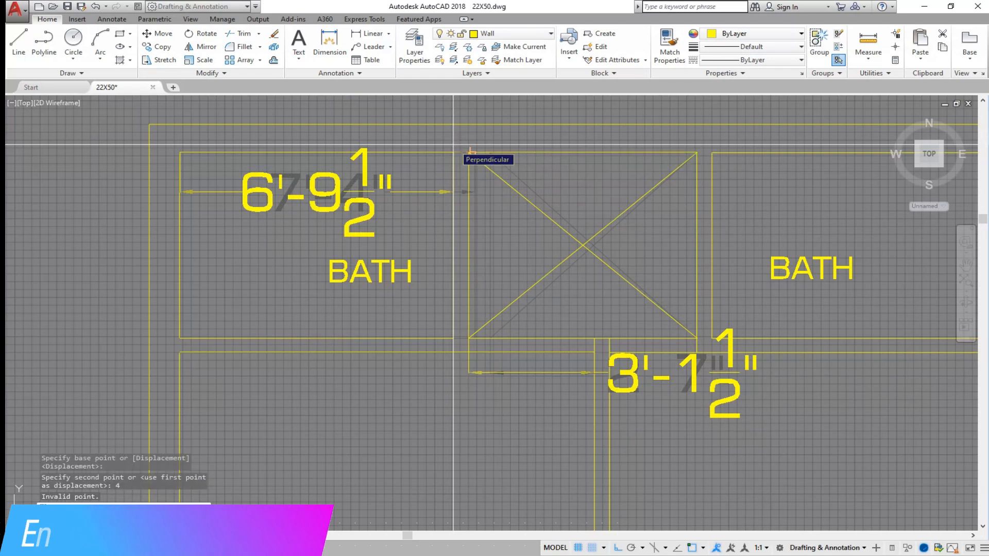
click(96, 6)
Stretch the wall between the left bath and the duct 4 inches toward the left bath.
click(161, 63)
click(552, 443)
click(379, 122)
key(Return)
click(439, 445)
text(4)
key(Return)
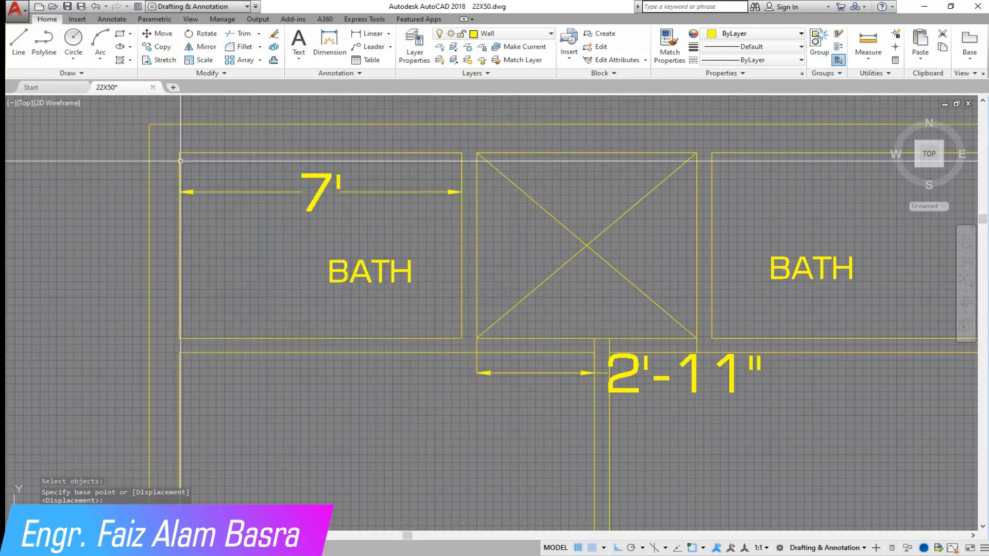
Stretch the wall between the duct and the right bath 4 inches toward the right bath.
click(166, 63)
scroll(66, 318, down, 1)
click(521, 397)
click(440, 181)
key(Return)
click(459, 145)
text(4)
key(Return)
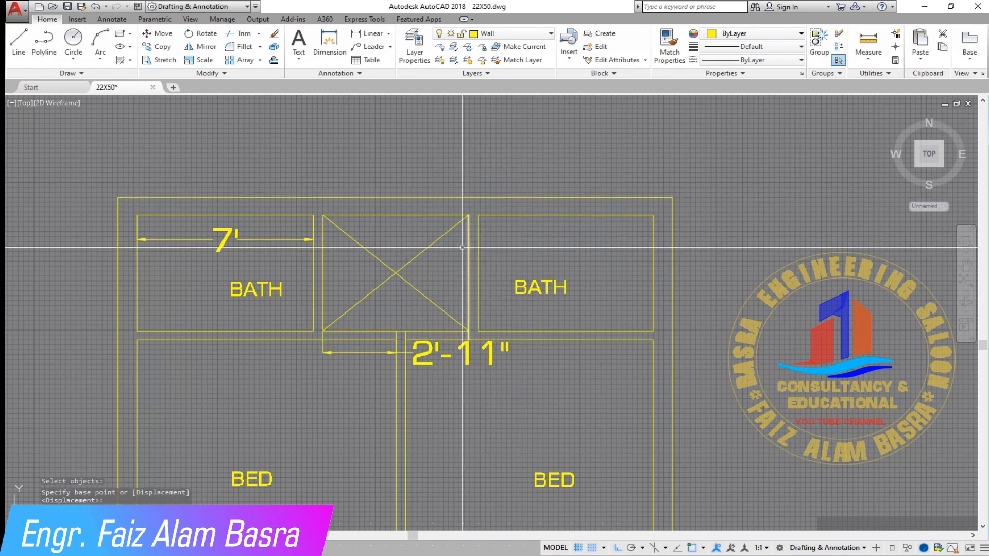
Add a linear dimension for the right bath's inside width, placed inside the room above its label.
click(368, 33)
click(478, 215)
click(653, 215)
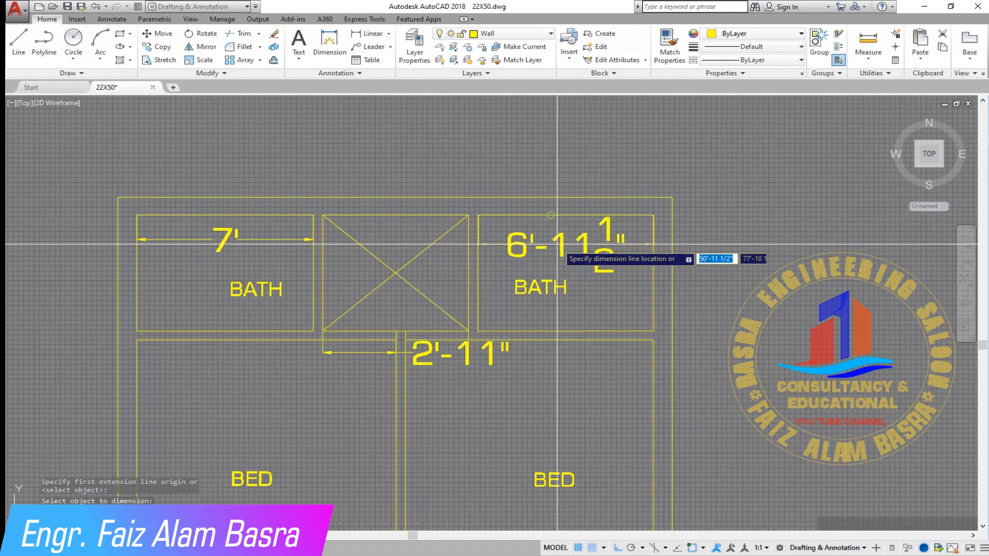
scroll(439, 290, down, 2)
scroll(399, 213, up, 2)
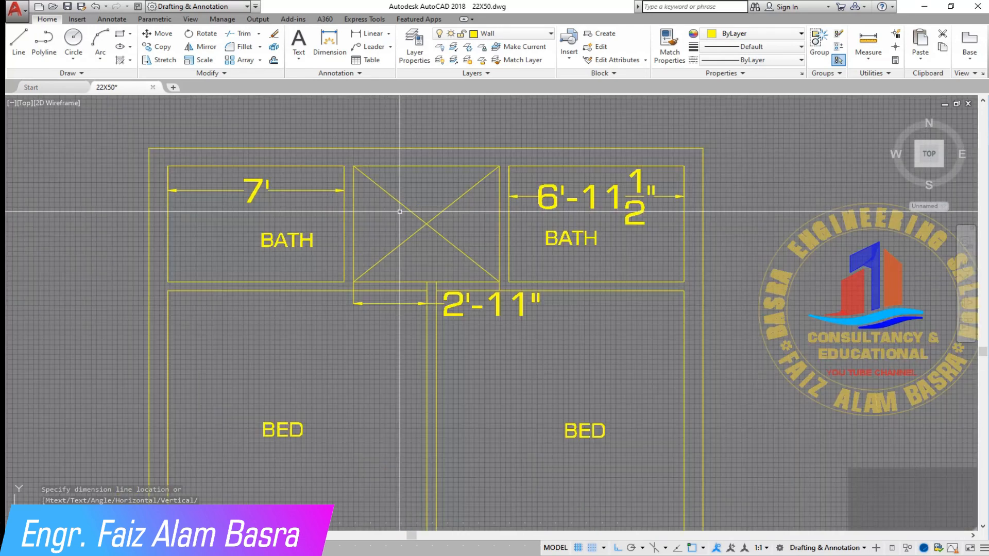
Stretch the wall between the duct and the right bath 0.5 inch toward the duct.
click(147, 60)
scroll(438, 211, down, 2)
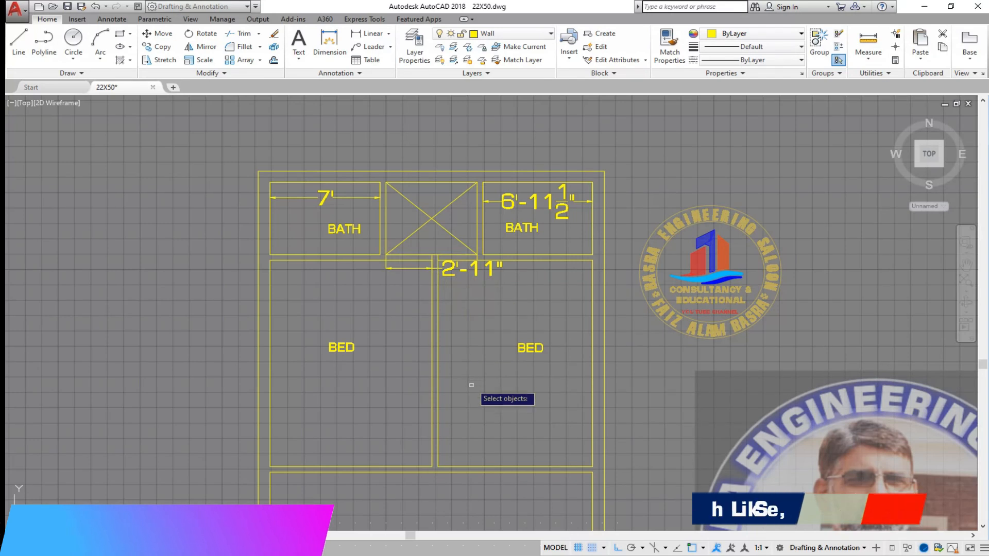
scroll(481, 164, up, 4)
click(521, 410)
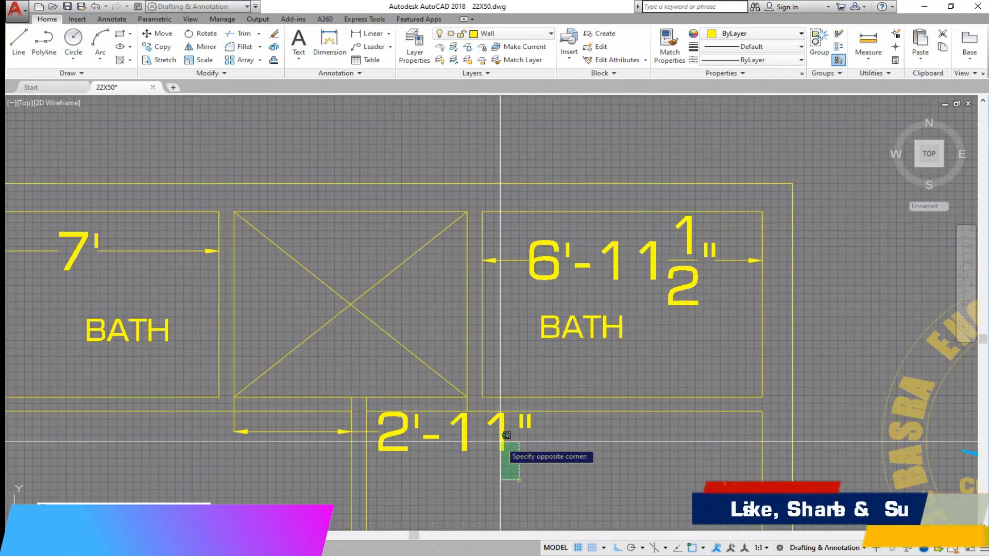
click(436, 138)
key(Return)
click(544, 150)
text(.)
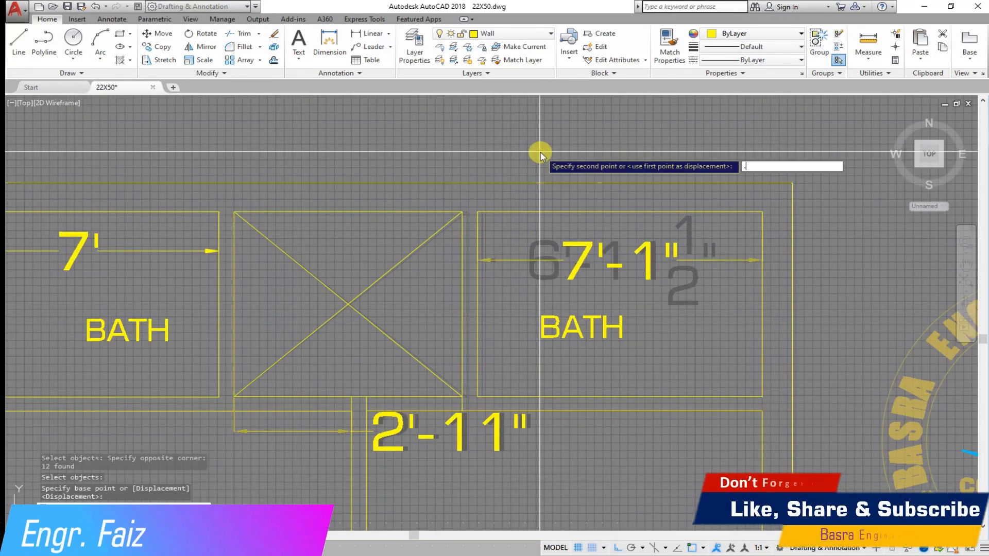
text(5)
key(Return)
scroll(500, 249, down, 3)
scroll(485, 216, up, 3)
scroll(453, 170, down, 2)
scroll(434, 156, up, 2)
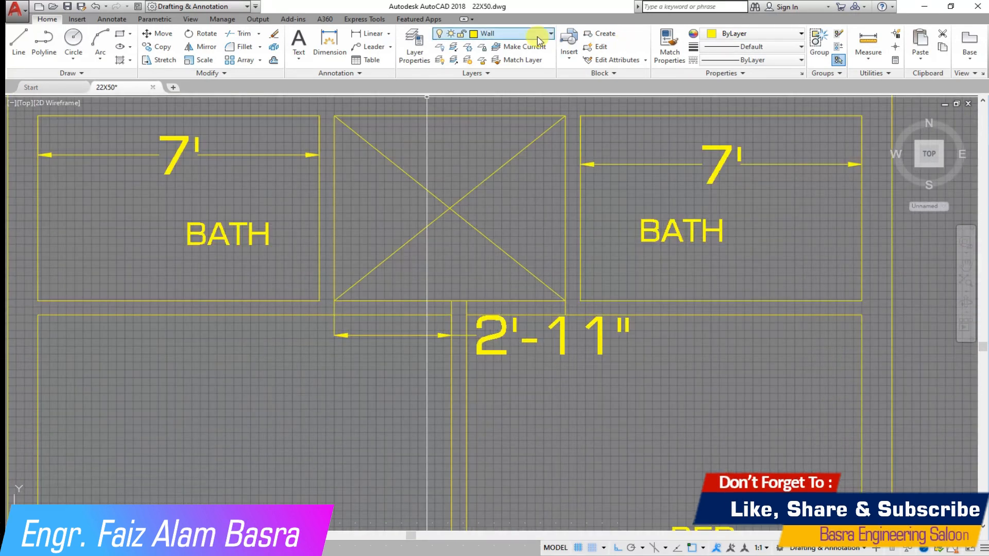
Add a linear dimension for the duct's inside width along its upper wall line.
click(355, 34)
click(334, 117)
click(565, 116)
Erase the duct-to-partition dimension and the duct's inside width dimension.
click(478, 335)
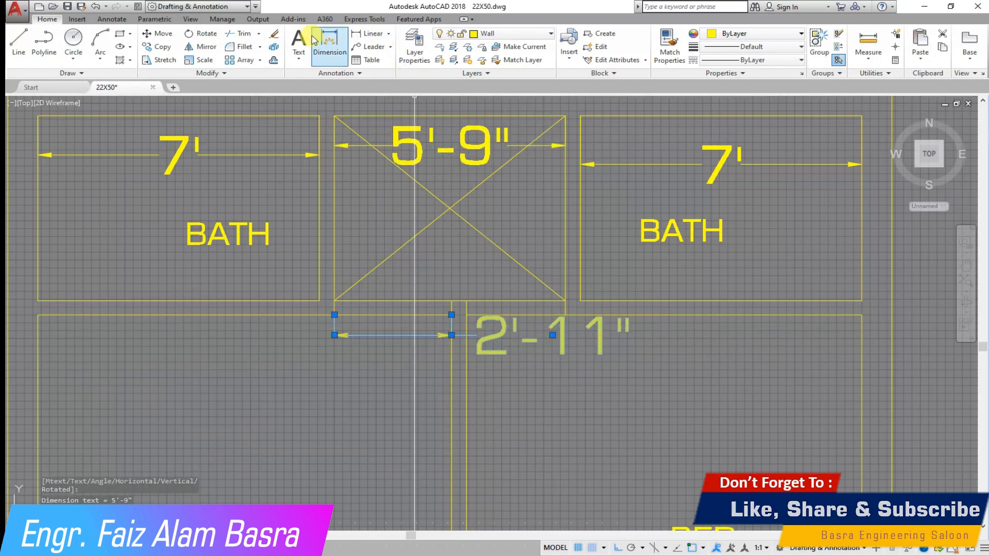
click(273, 36)
scroll(515, 216, down, 2)
scroll(515, 216, up, 4)
click(463, 210)
key(Delete)
Erase the width dimensions of both baths.
scroll(396, 246, down, 2)
scroll(277, 230, up, 1)
click(277, 232)
click(788, 262)
click(745, 218)
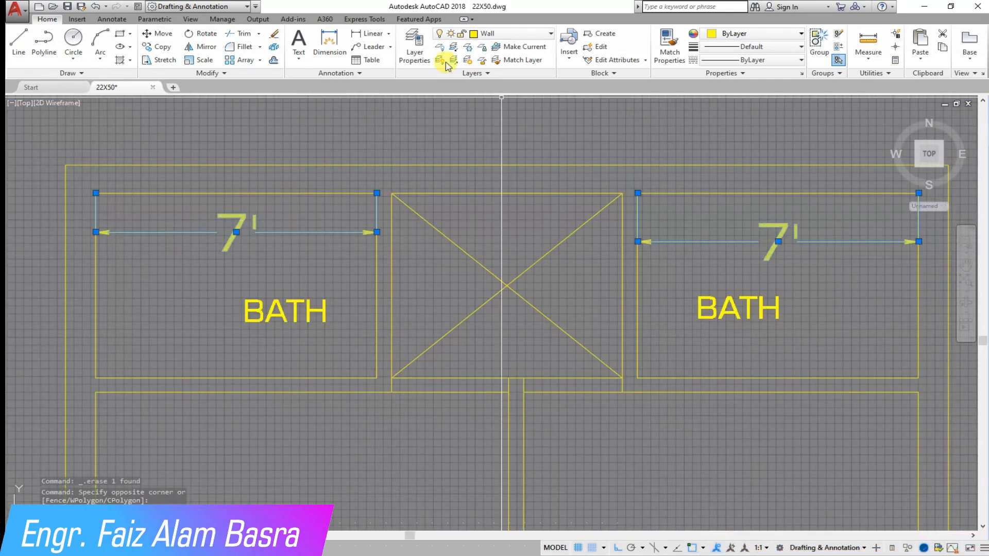
click(273, 35)
Draw a vertical line from the midpoint of the rear outer wall through the duct and bedrooms into the T.V. lounge.
scroll(552, 300, down, 2)
scroll(519, 308, up, 2)
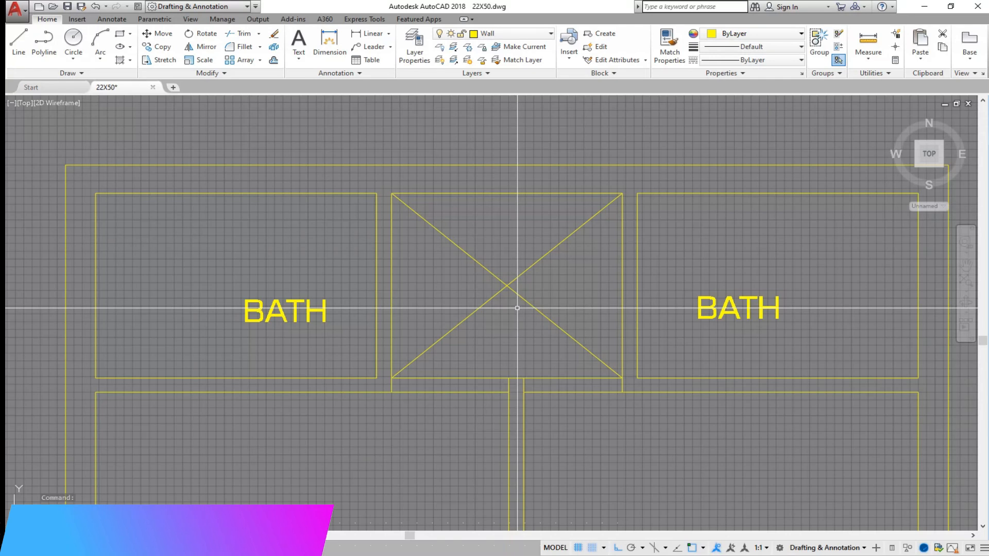
scroll(492, 363, down, 3)
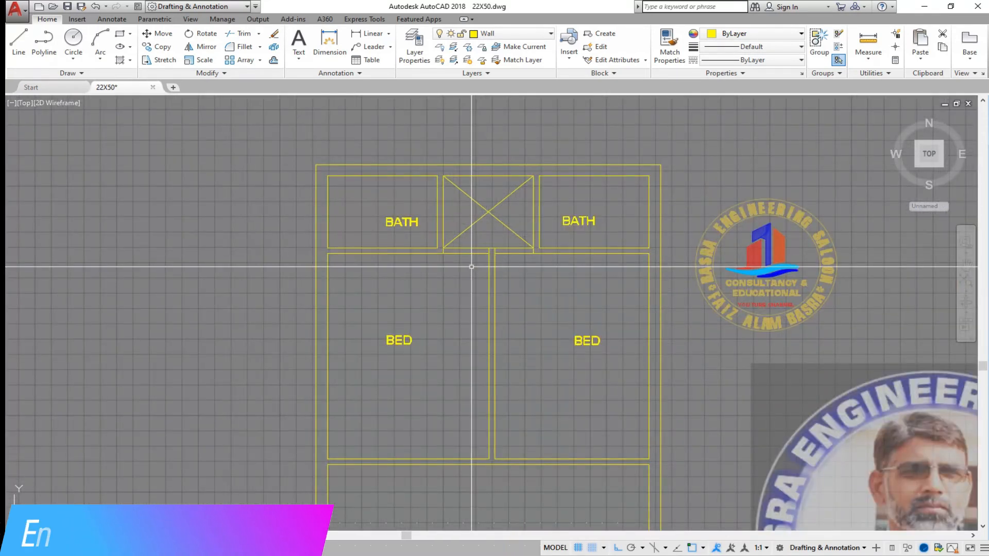
scroll(472, 267, up, 2)
scroll(457, 244, down, 2)
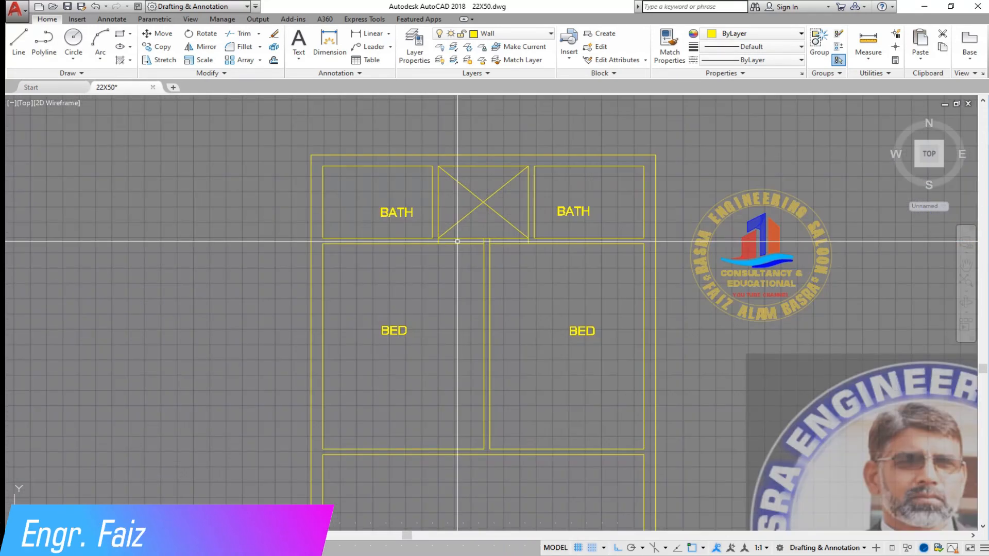
scroll(464, 240, up, 2)
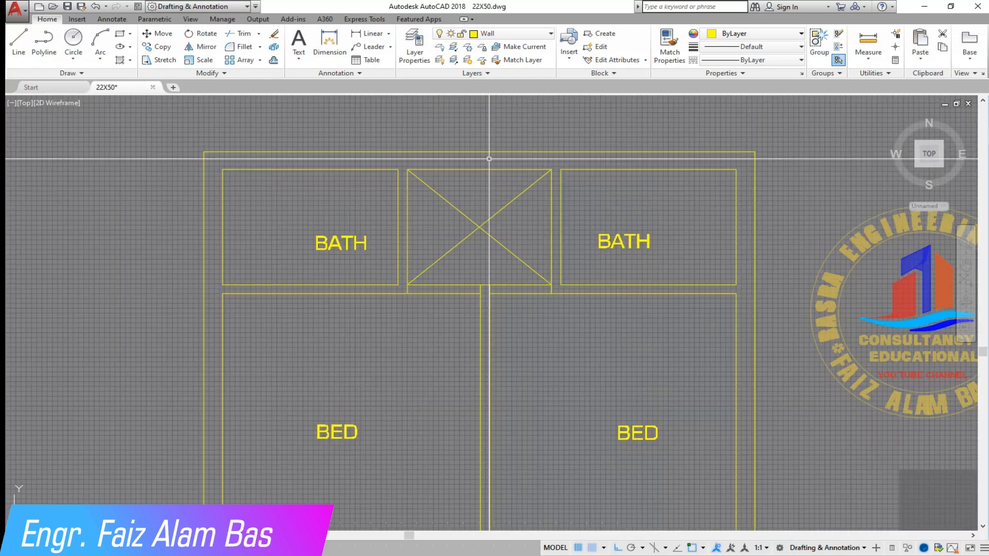
scroll(552, 305, up, 4)
scroll(552, 305, down, 4)
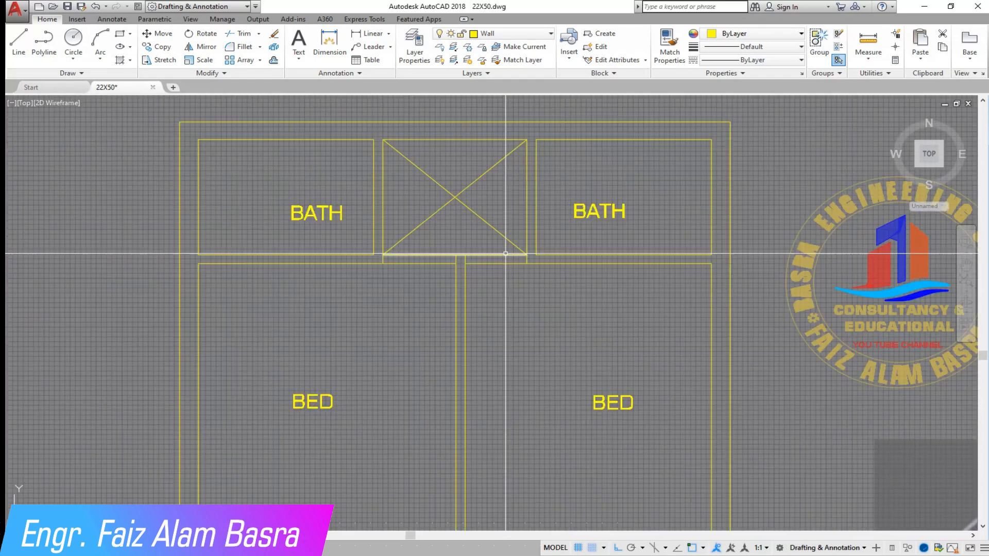
click(27, 48)
click(454, 122)
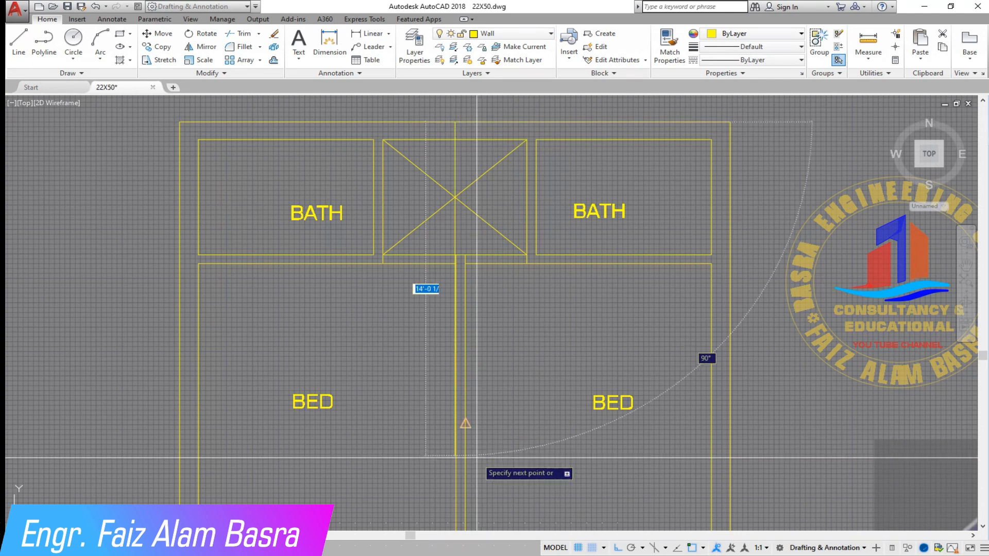
scroll(519, 179, down, 2)
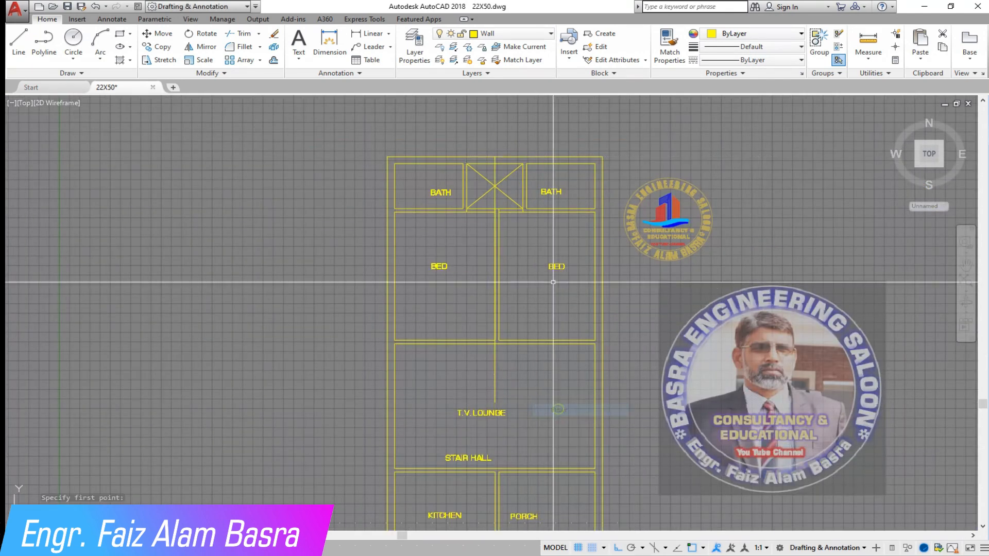
Erase the two old partition lines between the bedrooms, keeping the new centre line.
scroll(556, 252, up, 3)
click(386, 128)
click(450, 507)
key(Delete)
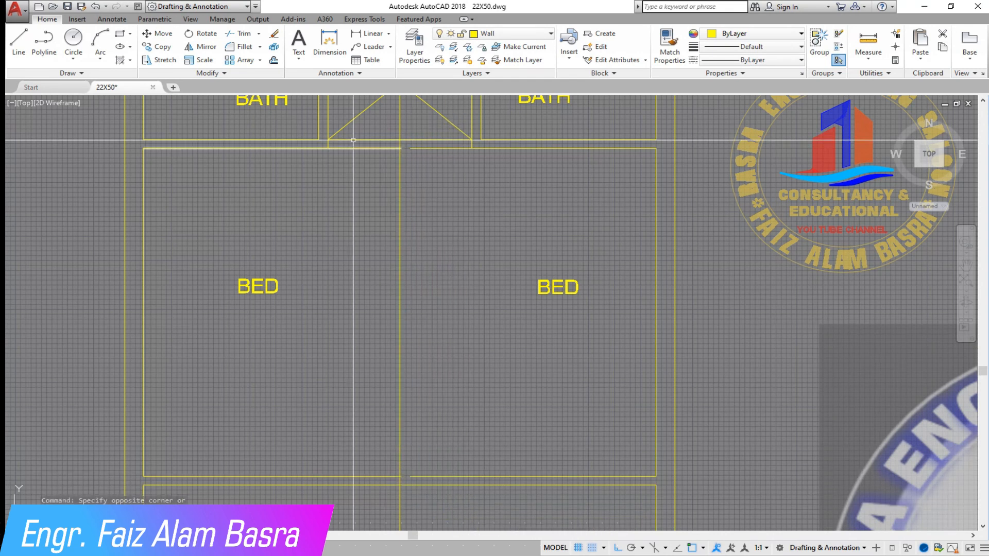
Offset the centre line 2.25 inches to both sides to form the faces of the bedroom partition.
click(274, 60)
text(2.25)
key(Return)
click(399, 264)
click(400, 265)
click(439, 267)
right_click(425, 183)
click(446, 199)
Extend the right bedroom's upper and lower wall lines to the new partition and erase the partition's centre line.
scroll(433, 238, down, 2)
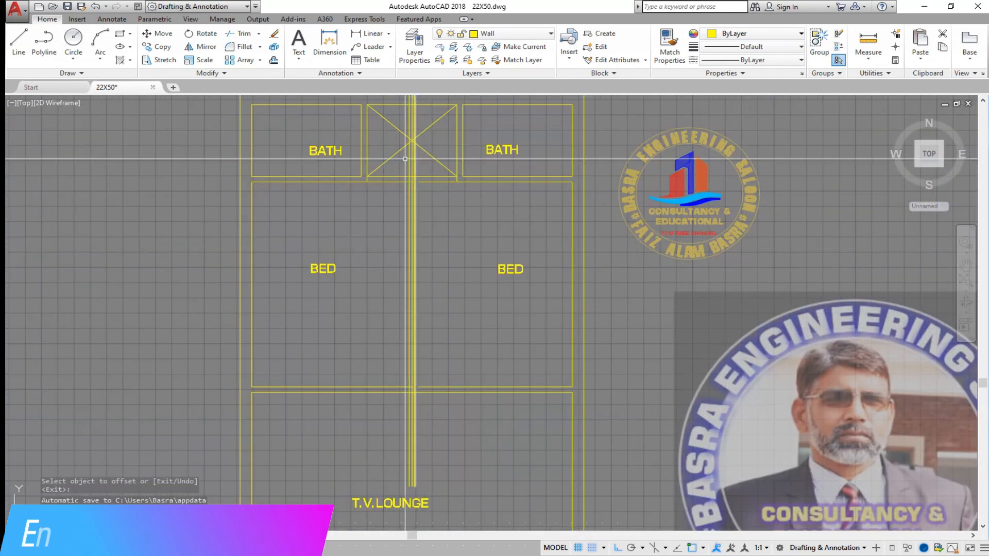
scroll(402, 149, up, 2)
scroll(431, 181, up, 6)
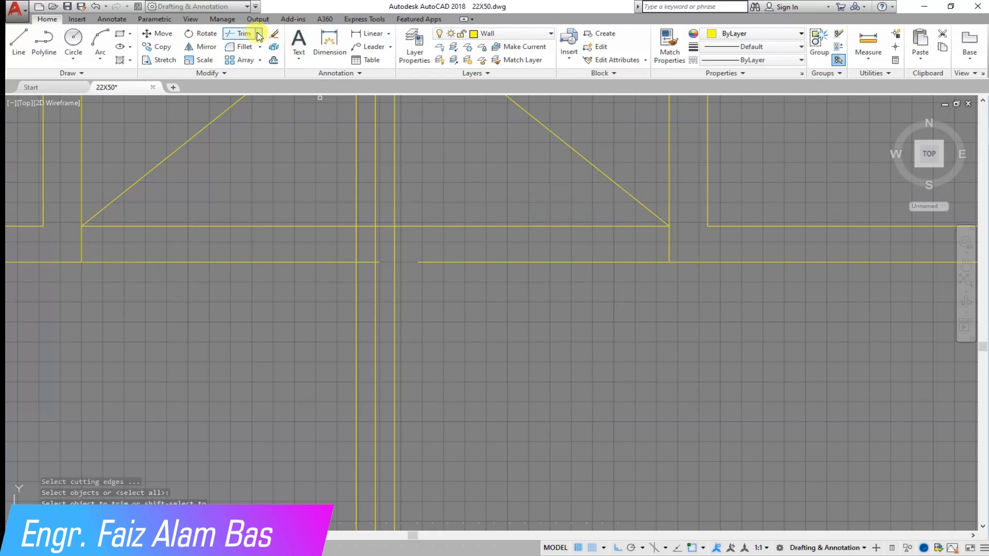
click(240, 73)
right_click(511, 320)
click(489, 286)
click(454, 256)
scroll(448, 201, down, 8)
scroll(483, 316, up, 6)
scroll(433, 409, down, 4)
right_click(379, 240)
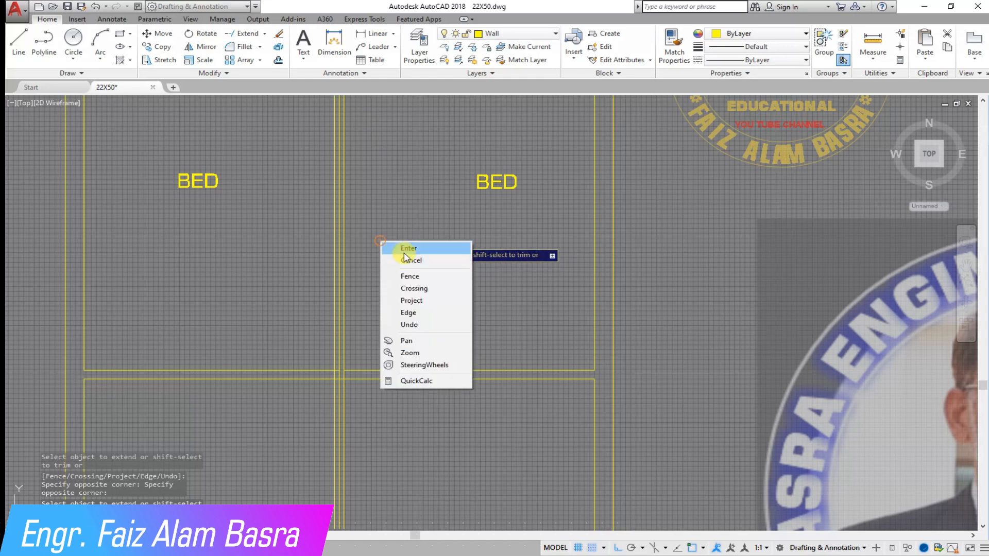
click(403, 250)
scroll(360, 260, up, 6)
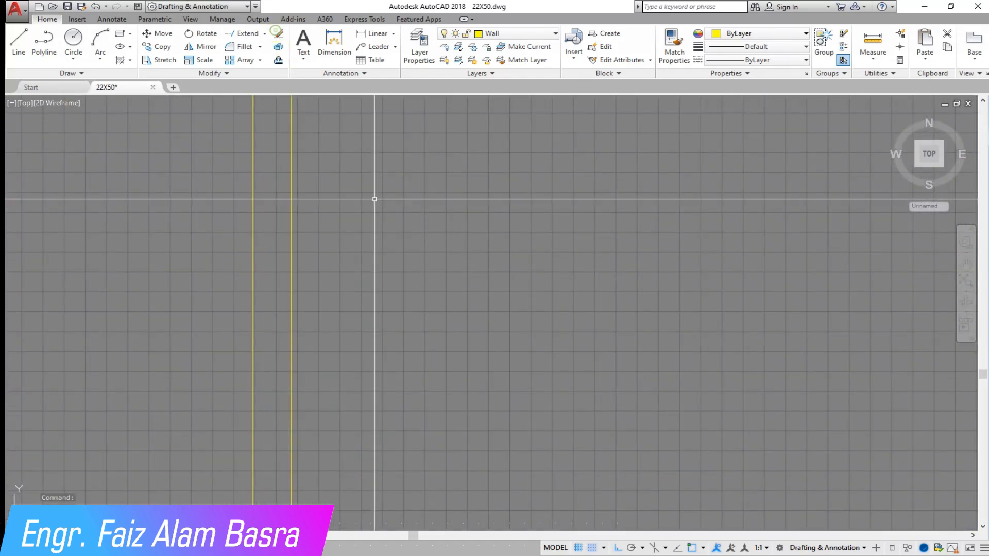
scroll(481, 386, down, 3)
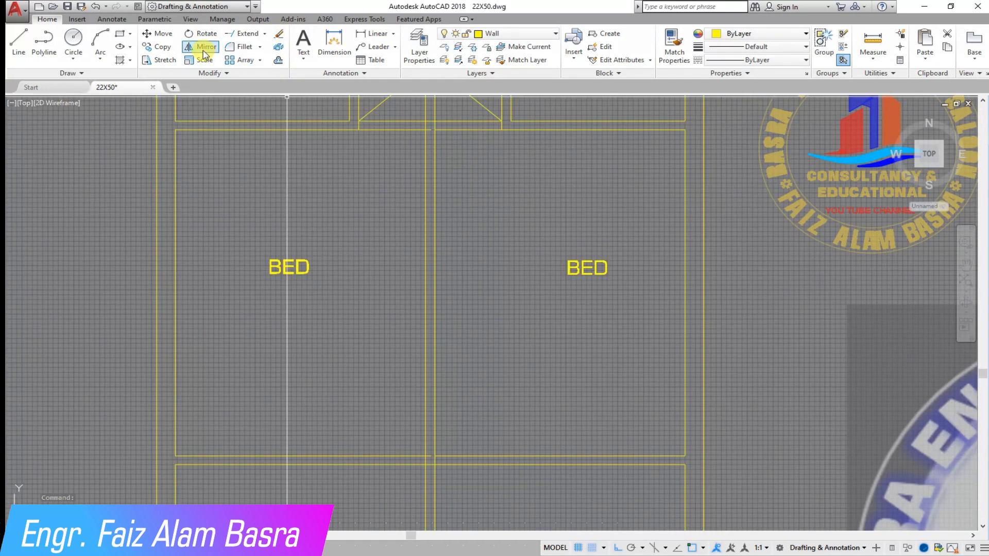
Trim the partition lines where they run past the bedrooms' lower wall into the T.V. lounge.
click(254, 46)
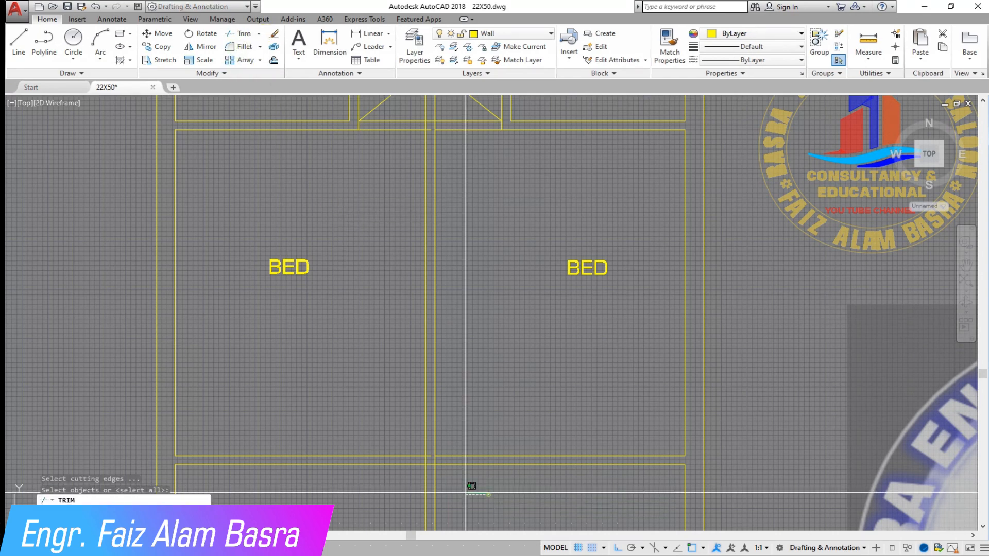
key(Return)
scroll(437, 463, up, 5)
click(398, 487)
click(393, 461)
scroll(427, 484, down, 4)
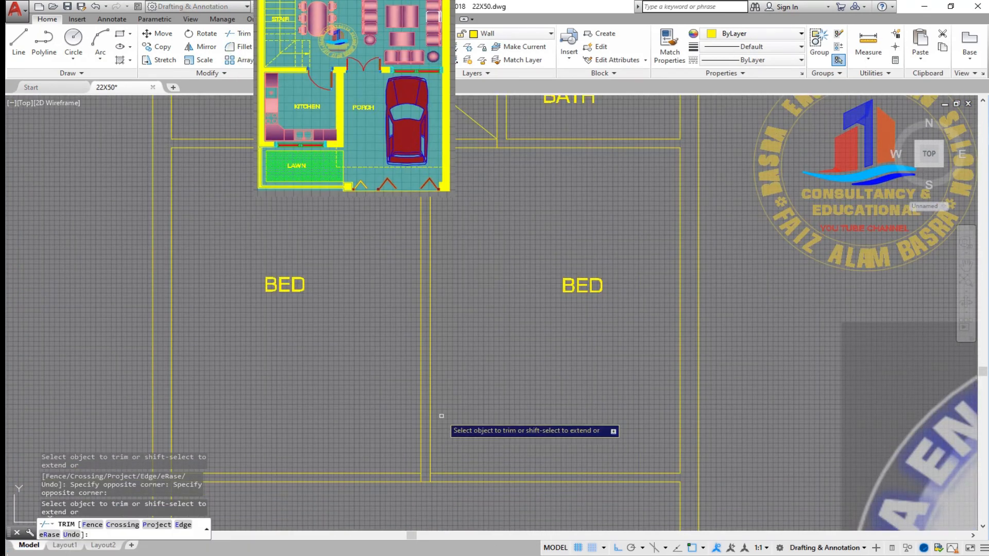
Trim the partition lines where they cross the wall between the bedrooms and the duct.
scroll(432, 129, up, 3)
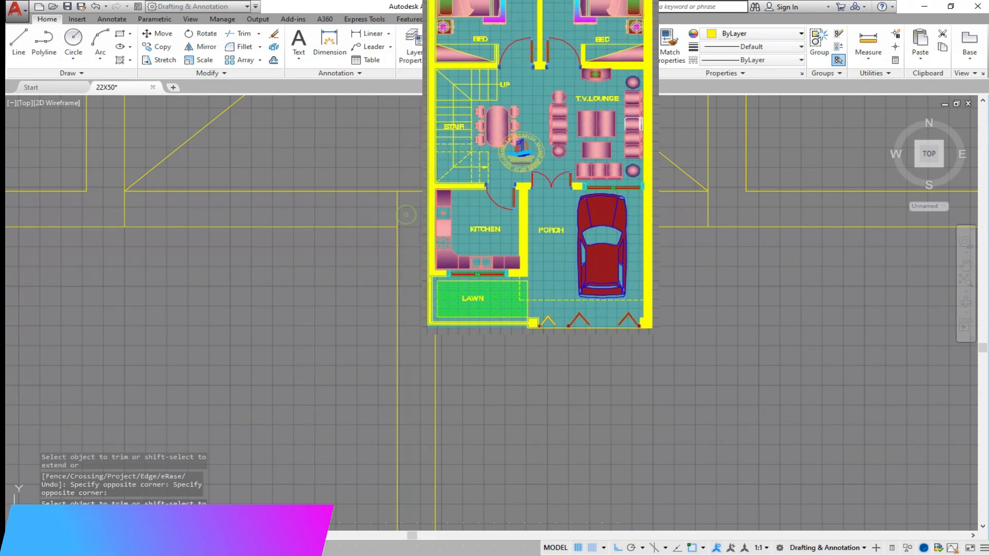
click(455, 213)
click(383, 206)
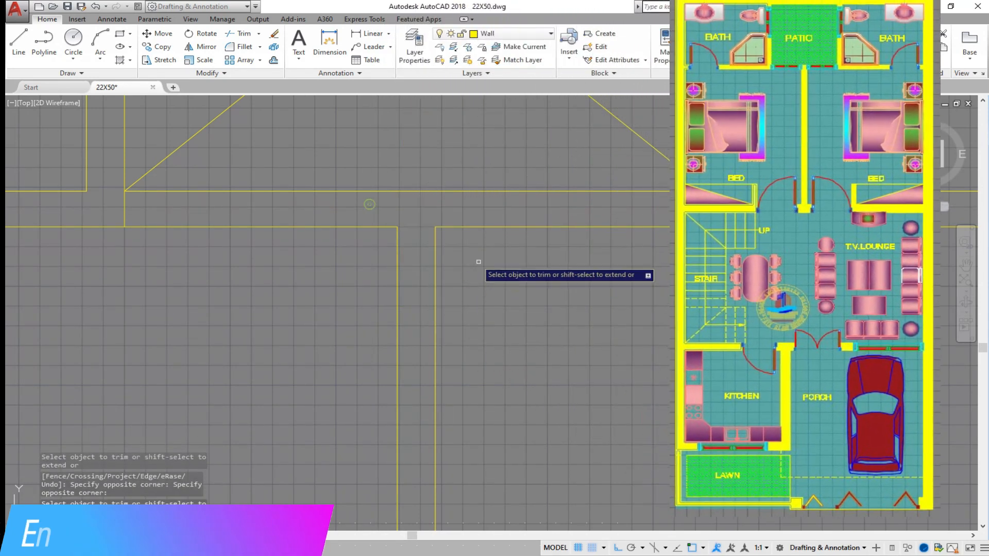
right_click(482, 262)
click(512, 270)
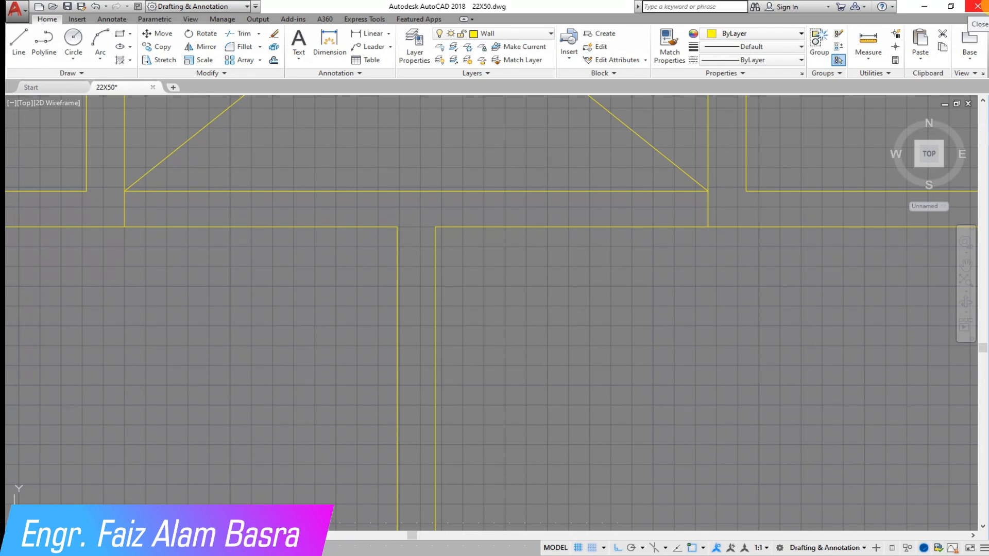
Add a linear dimension from the duct's left wall to the near face of the new bedroom partition.
scroll(449, 260, down, 4)
scroll(448, 260, up, 4)
click(329, 41)
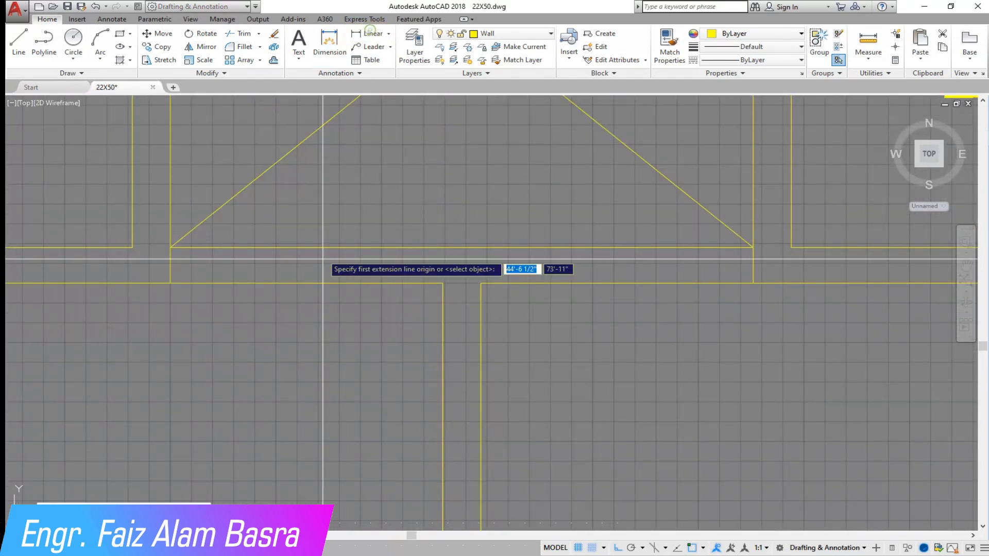
click(170, 283)
click(443, 283)
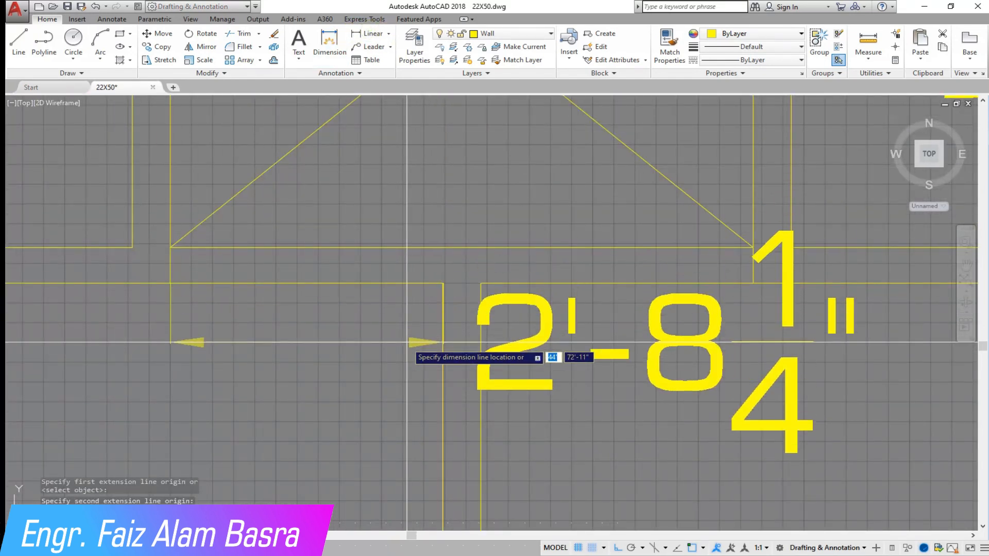
click(399, 330)
Add a linear dimension from the partition's right face to the duct's right wall.
click(369, 33)
click(479, 283)
click(753, 283)
scroll(747, 396, down, 4)
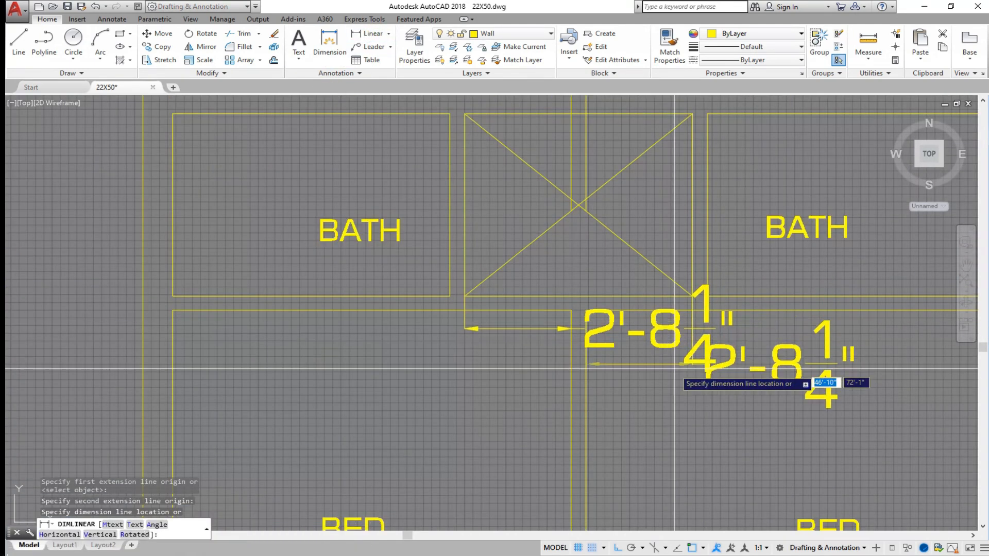
Erase both dimensions between the duct walls and the bedroom partition.
click(757, 379)
click(662, 327)
key(Delete)
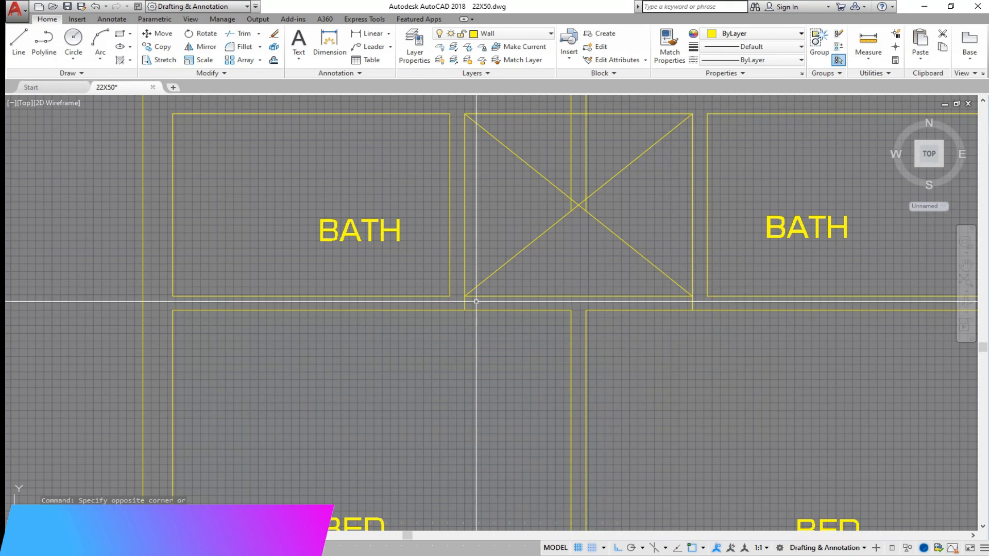
Erase the leftover bedroom-partition lines that run up through the upper half of the duct.
middle_drag(563, 129, 531, 212)
scroll(531, 163, up, 2)
click(531, 162)
click(273, 34)
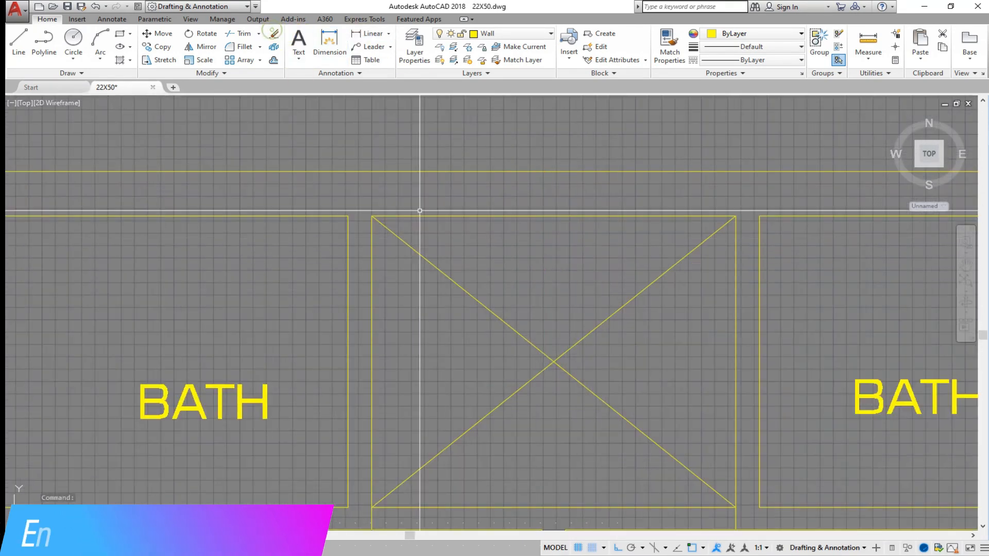
Add a vertical linear dimension across the depth of the left bath.
scroll(502, 265, down, 4)
scroll(503, 341, up, 2)
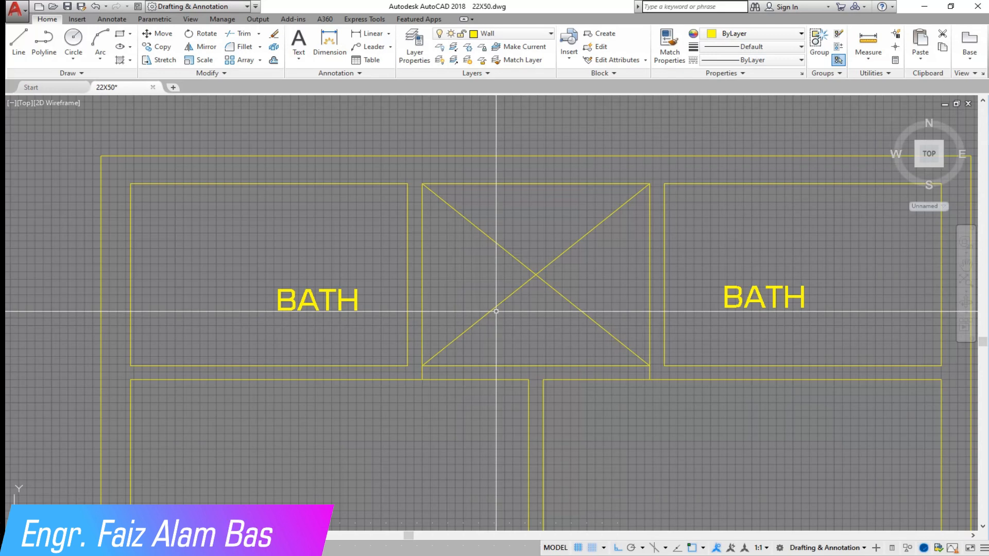
scroll(496, 312, down, 3)
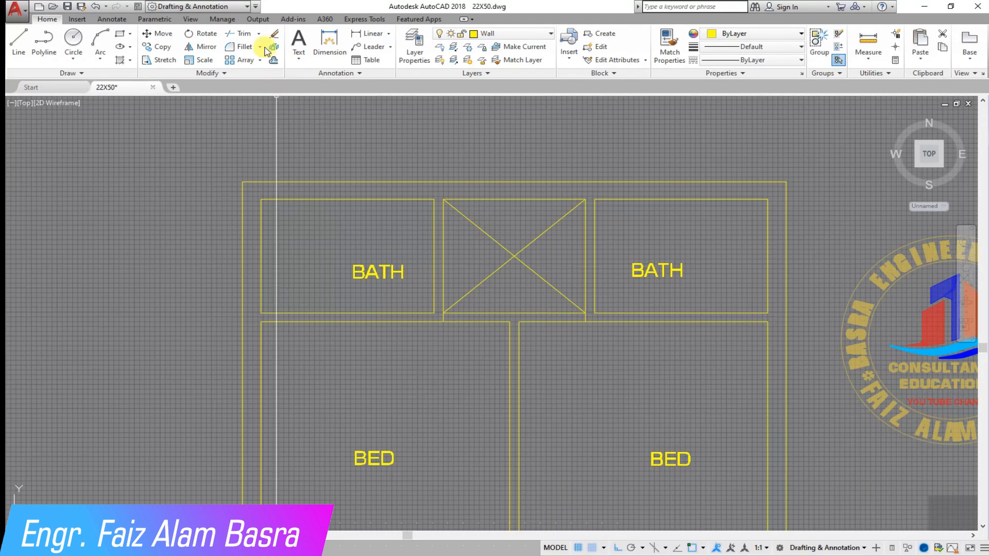
click(366, 34)
key(Return)
click(260, 247)
click(296, 253)
Stretch the wall between the baths, duct and bedrooms down by 1 inch.
click(172, 63)
click(790, 355)
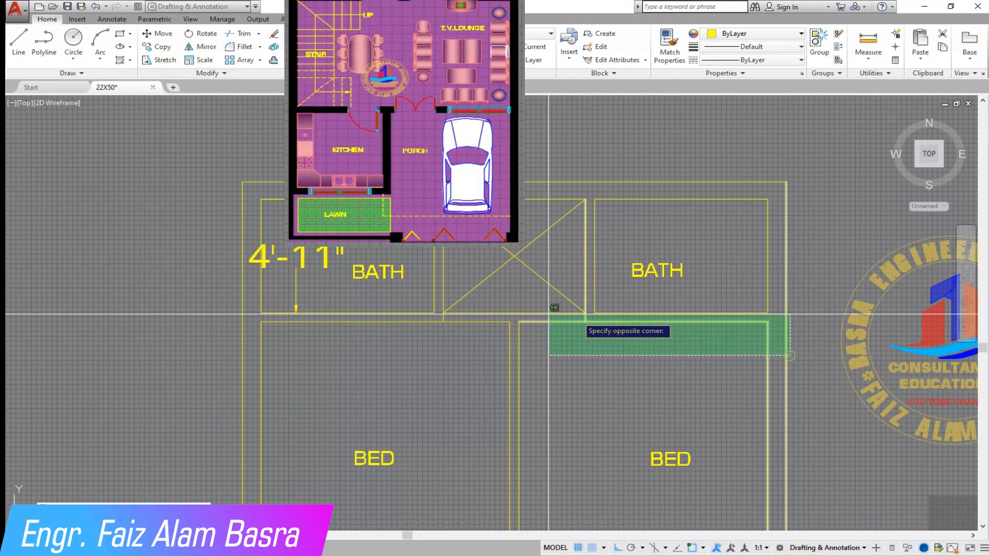
click(210, 276)
key(Return)
click(204, 271)
text(1)
key(Return)
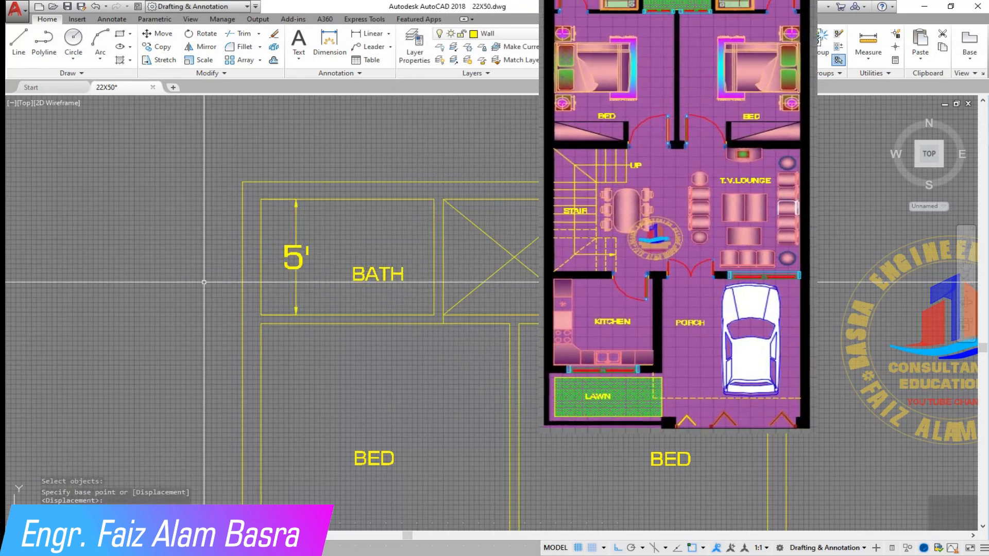
Erase the depth dimension in the left bath.
click(296, 235)
click(273, 33)
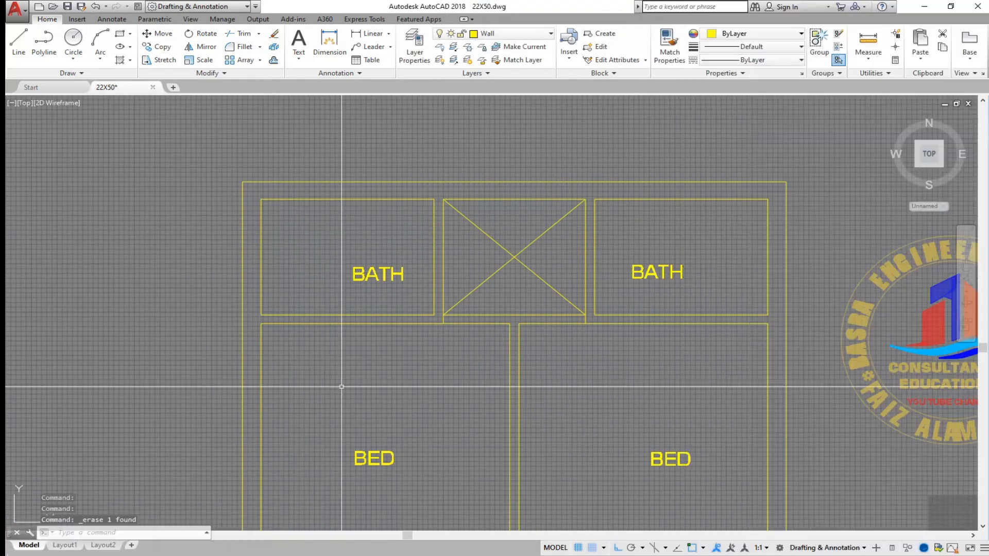
scroll(342, 386, down, 6)
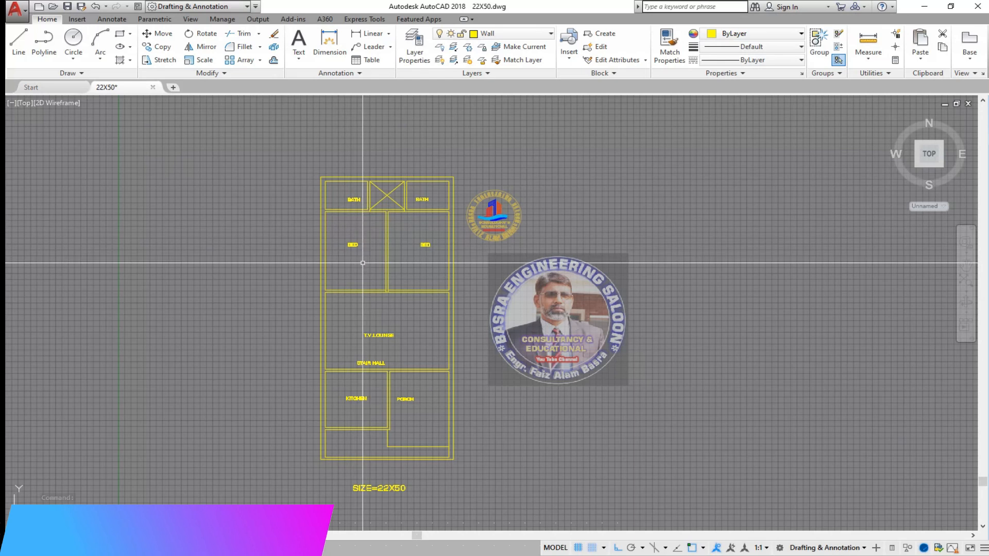
Stretch the wall below both baths and the duct down by 12 inches.
scroll(363, 263, up, 1)
scroll(363, 257, down, 2)
scroll(381, 199, up, 6)
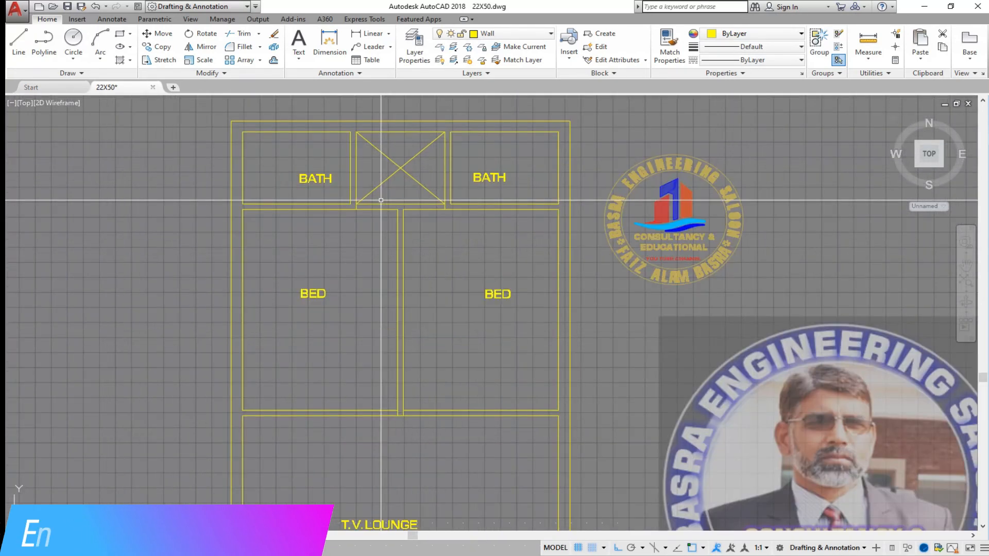
scroll(333, 132, up, 2)
click(165, 60)
click(740, 295)
click(109, 227)
key(Return)
click(98, 205)
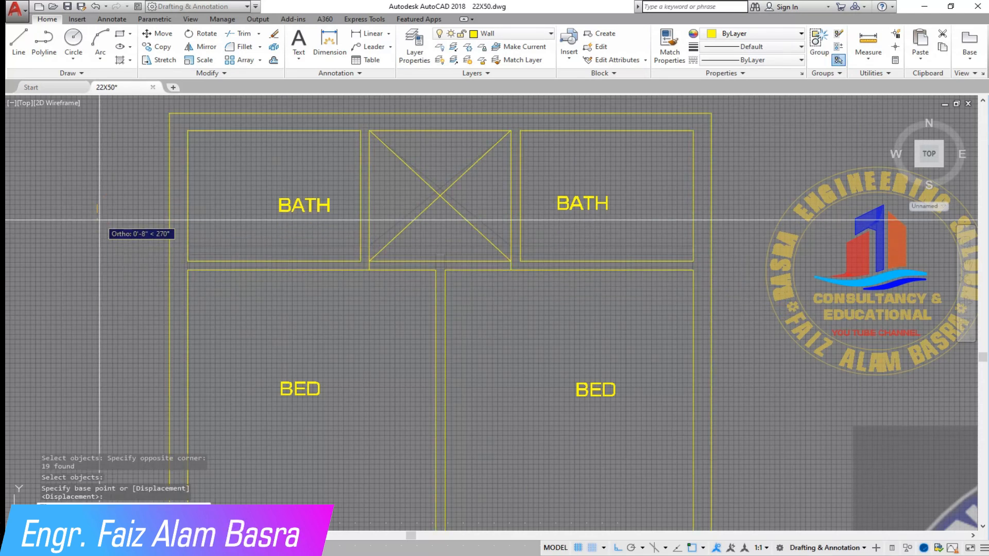
text(12)
key(Return)
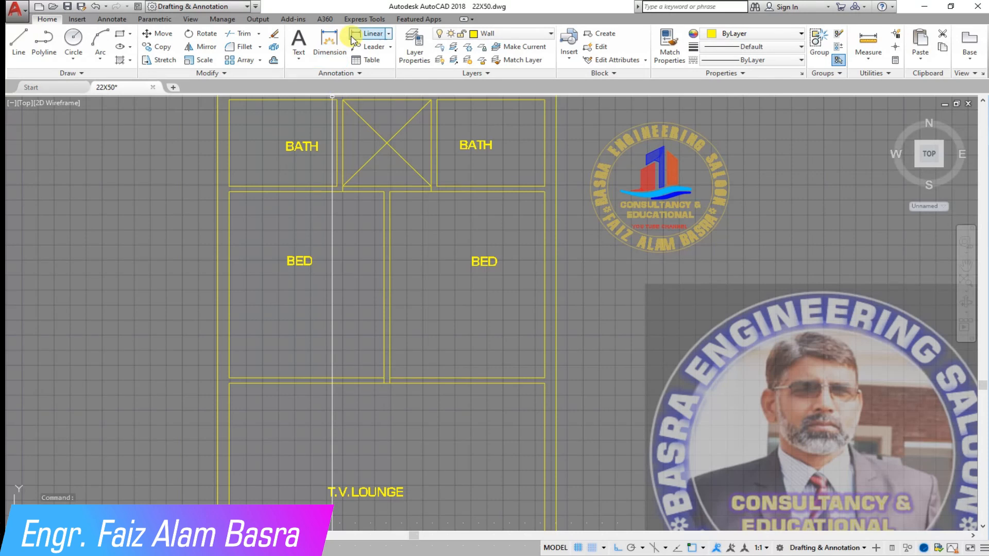
Add a vertical linear dimension across the depth of the left bedroom.
click(368, 33)
key(Return)
click(231, 296)
click(257, 266)
Stretch the wall between the bedrooms and the T.V. lounge down by 1 inch.
click(165, 60)
click(592, 416)
click(157, 349)
key(Return)
click(133, 349)
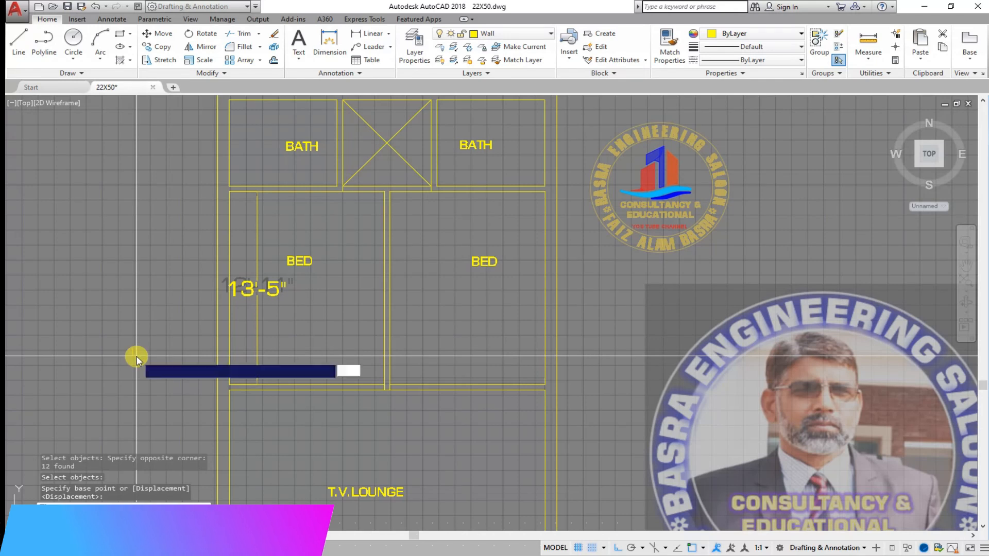
text(1)
key(Return)
Erase the depth dimension in the left bedroom.
click(257, 285)
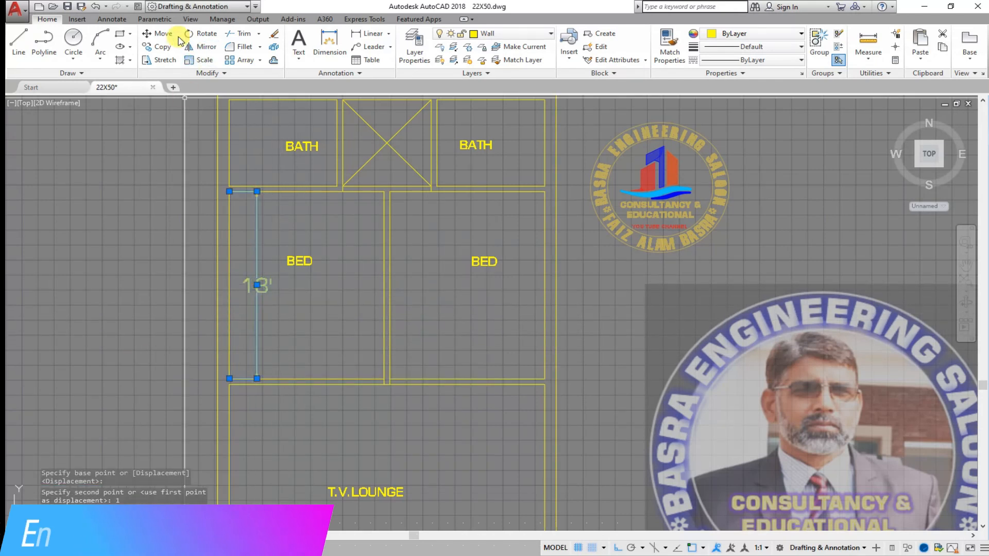
click(274, 33)
scroll(293, 199, down, 2)
scroll(337, 294, up, 2)
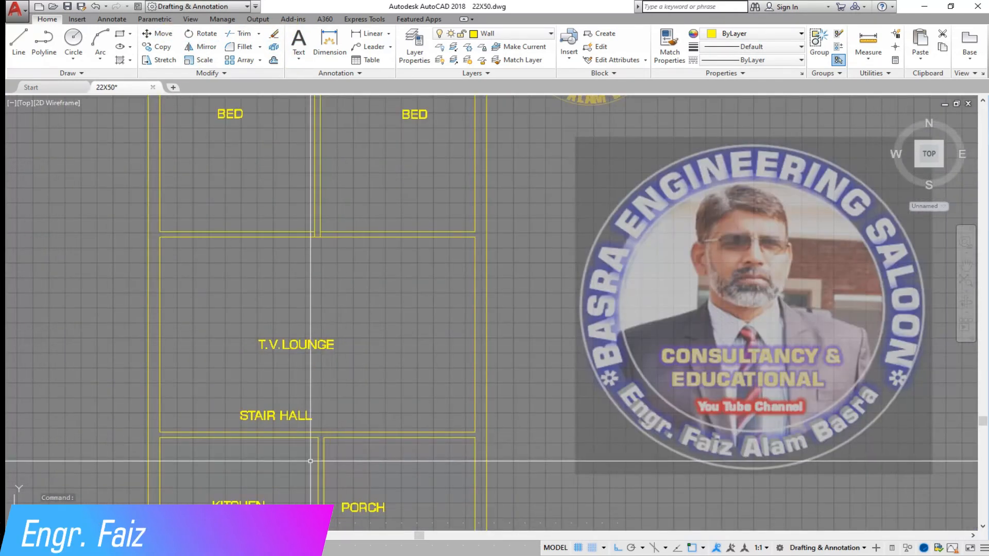
scroll(315, 269, down, 1)
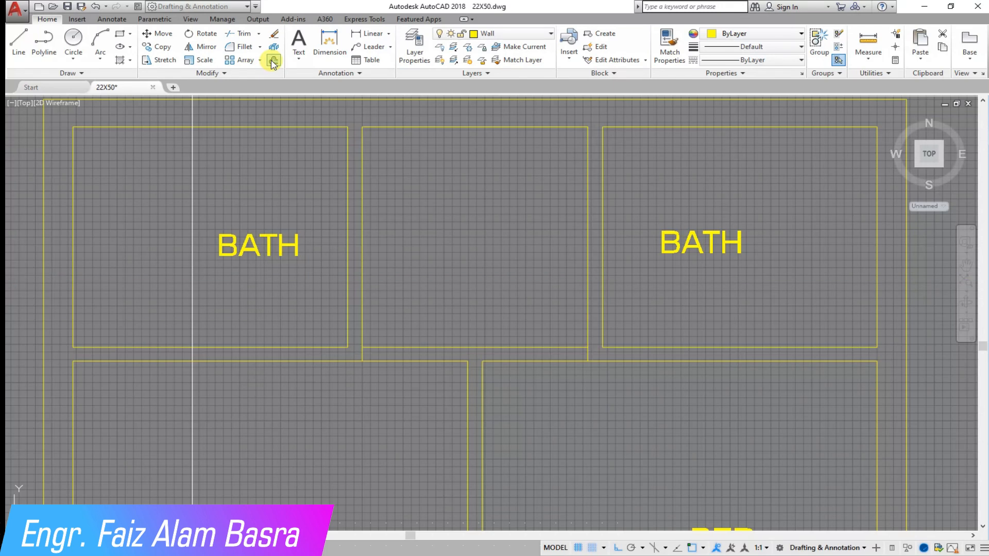
Offset both faces of the partition between the bedrooms 4.5 inches into the adjoining bedrooms.
click(274, 61)
text(4.5)
key(Return)
scroll(401, 250, down, 5)
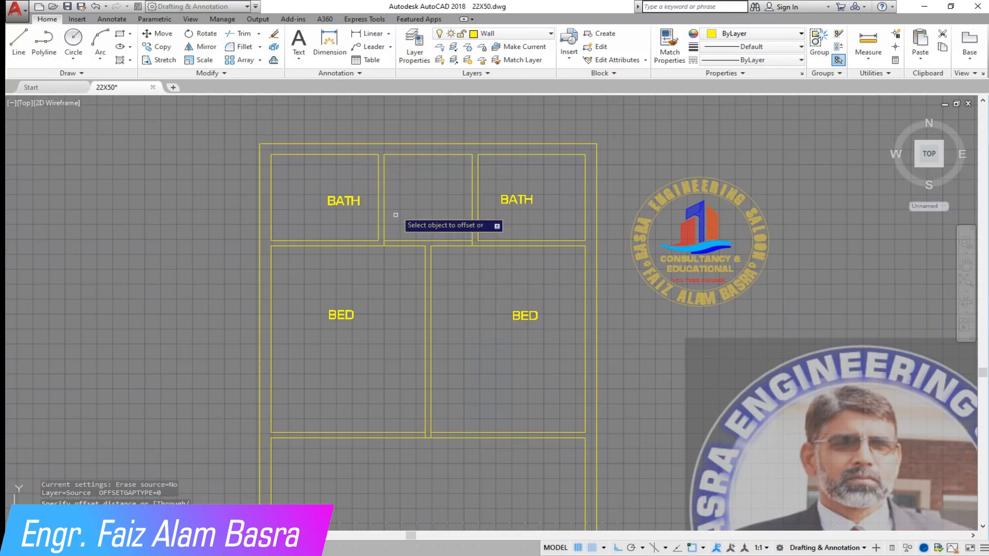
scroll(397, 217, up, 5)
click(435, 404)
click(395, 401)
click(443, 398)
click(501, 397)
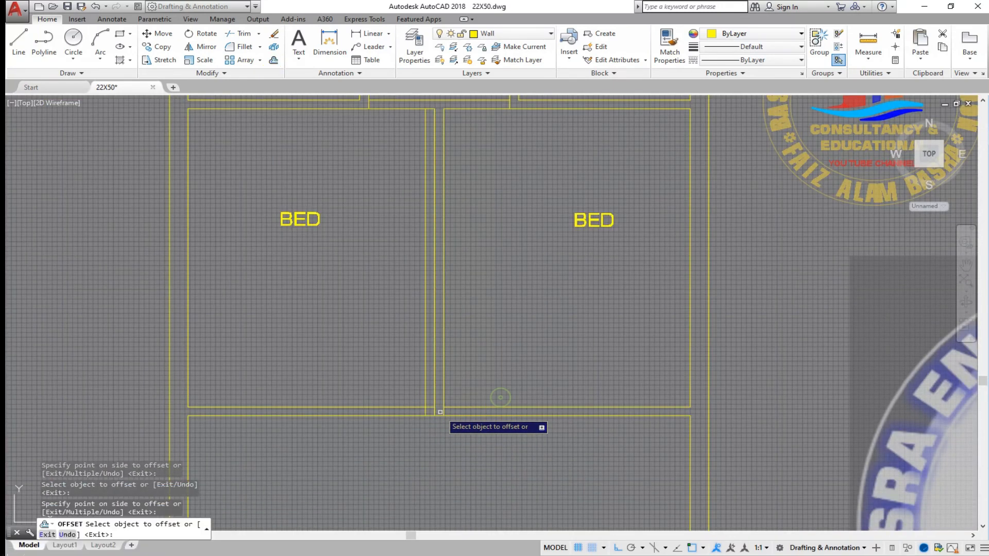
click(444, 397)
click(530, 387)
Offset the inner face of the right bath's outer wall 4.5 inches into the bath.
scroll(470, 263, down, 5)
scroll(488, 268, up, 5)
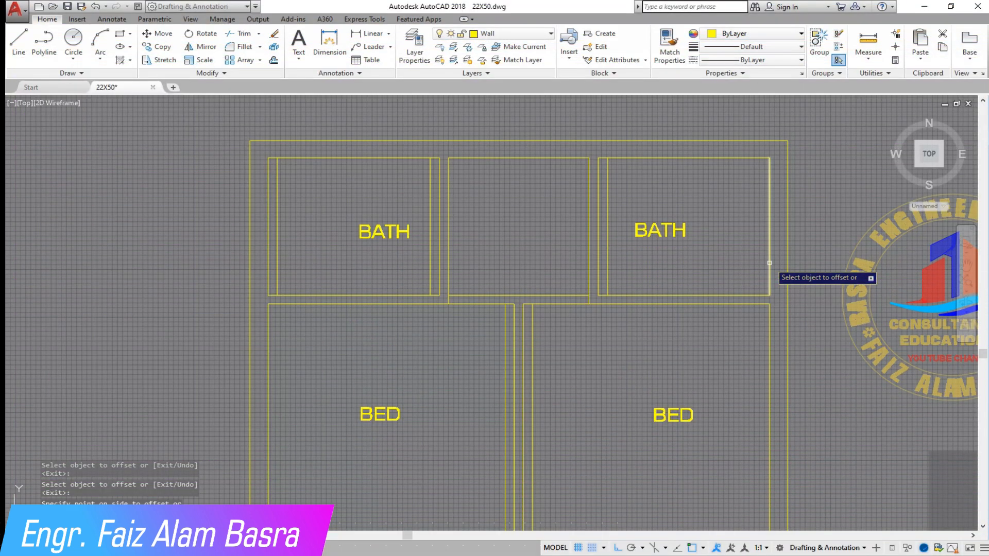
click(769, 263)
click(682, 287)
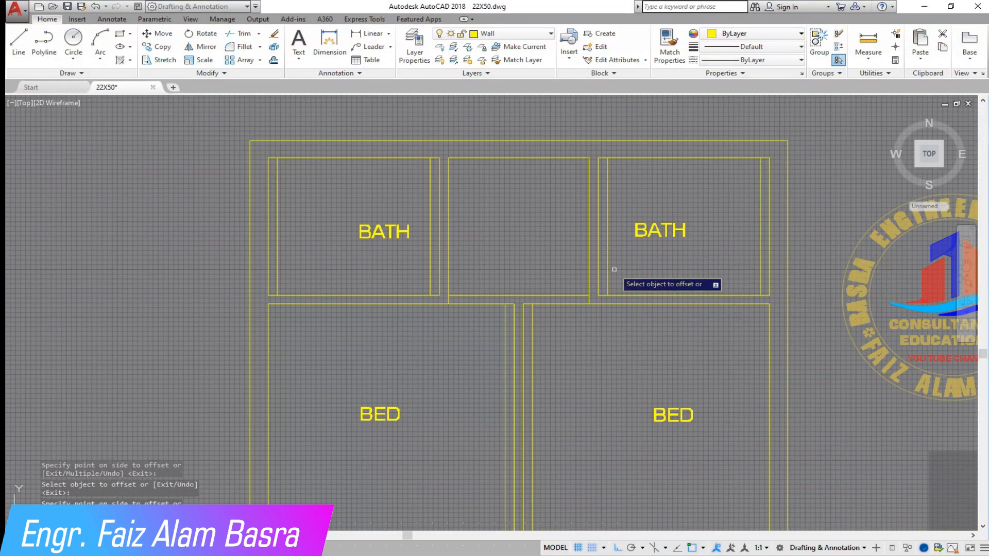
scroll(495, 194, down, 3)
scroll(496, 453, up, 3)
scroll(494, 413, down, 3)
scroll(494, 431, up, 3)
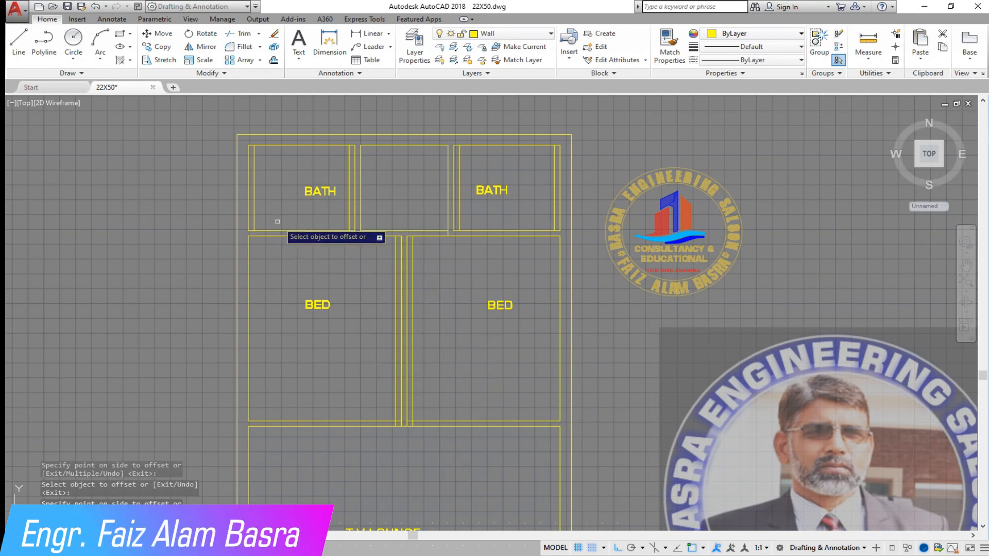
Offset the 4.5-inch line beside the outer wall in each bath 30 inches further into the room.
scroll(271, 210, up, 4)
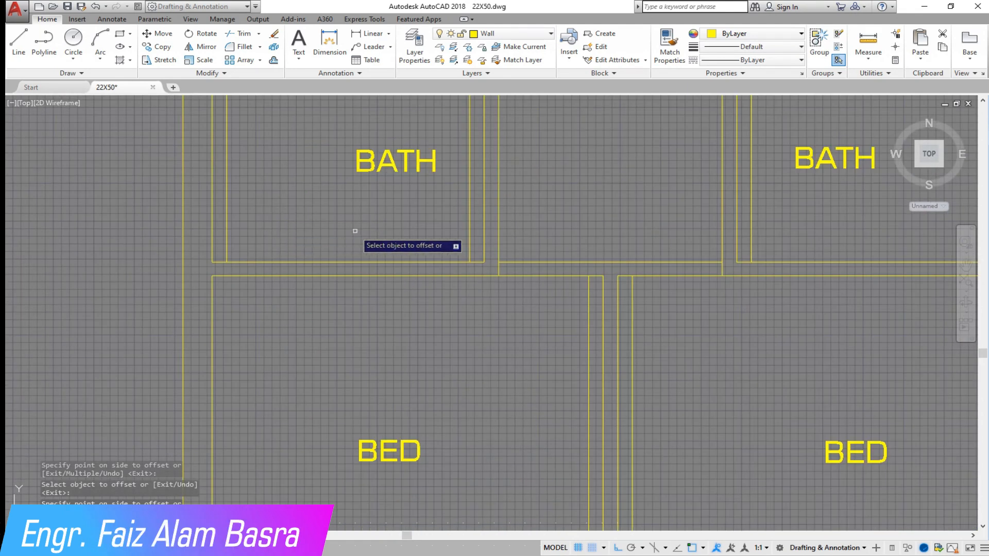
key(Return)
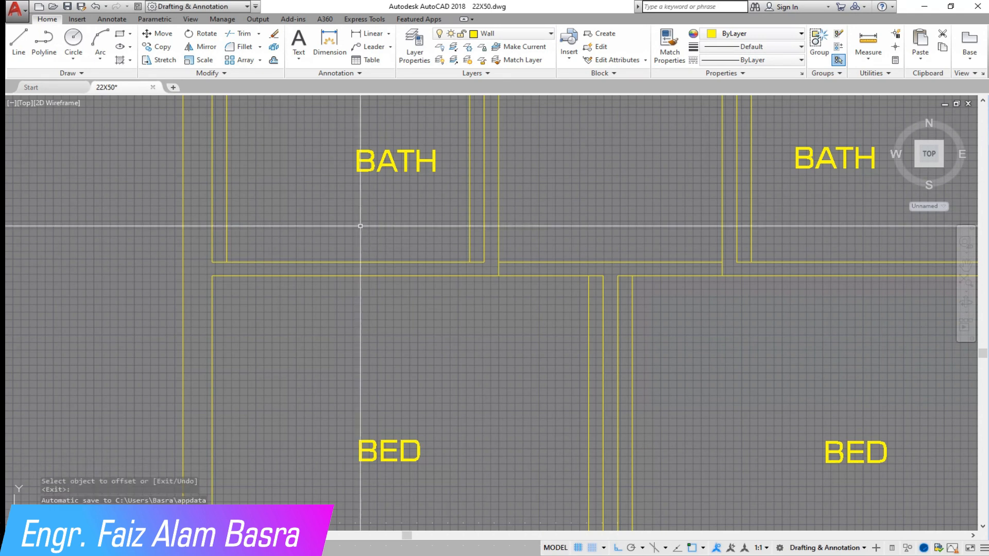
text(3)
key(Return)
key(Return)
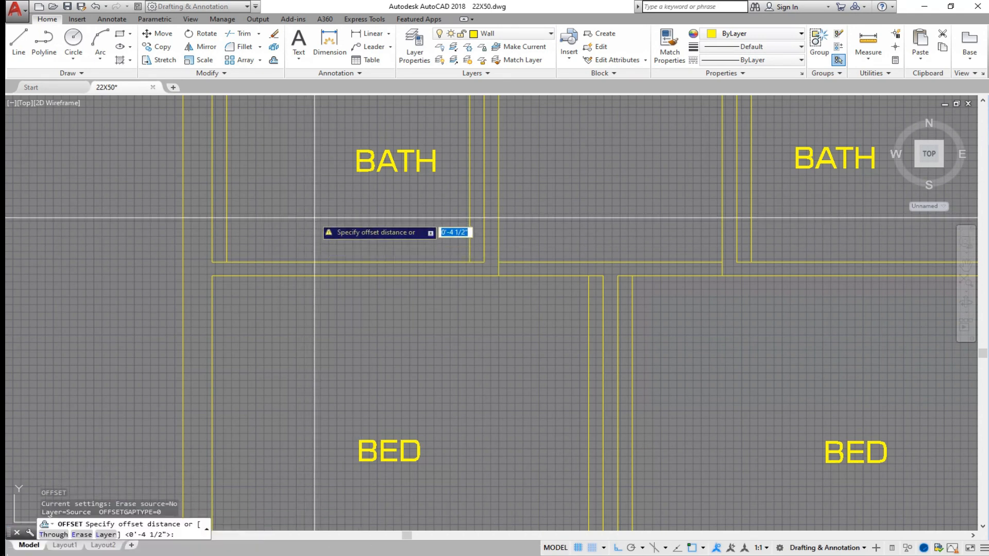
text(0)
key(Return)
click(227, 243)
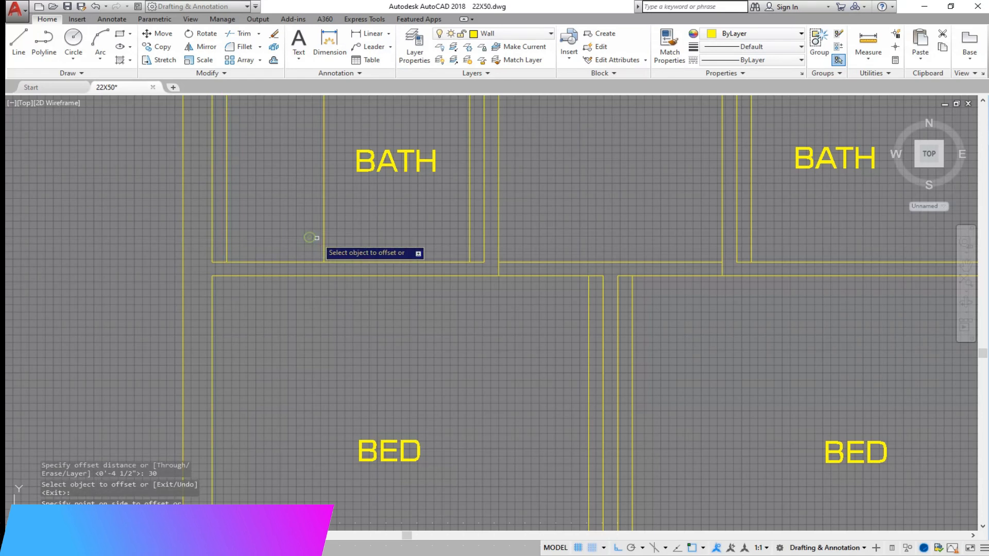
click(316, 240)
scroll(311, 247, down, 2)
click(749, 250)
click(669, 261)
Offset the 4.5-inch lines beside the bedroom partition 42 inches further into each bedroom.
scroll(463, 170, down, 3)
scroll(490, 328, up, 3)
key(Return)
key(Return)
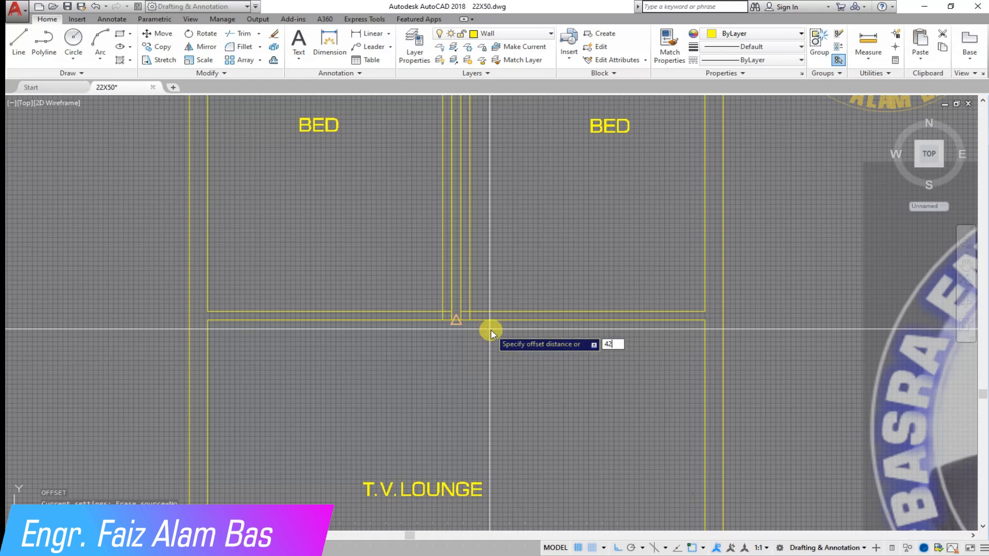
key(Return)
click(444, 304)
click(437, 294)
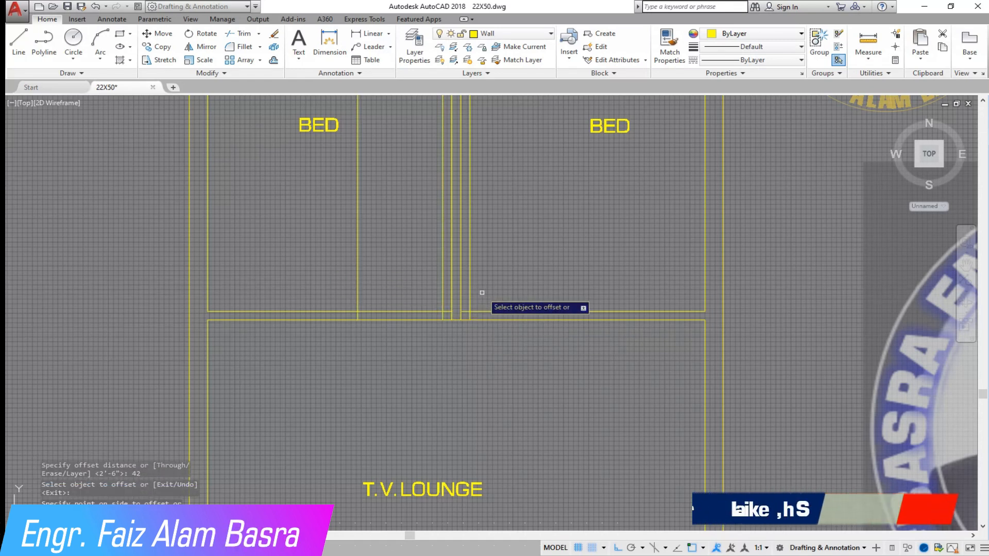
scroll(448, 173, down, 3)
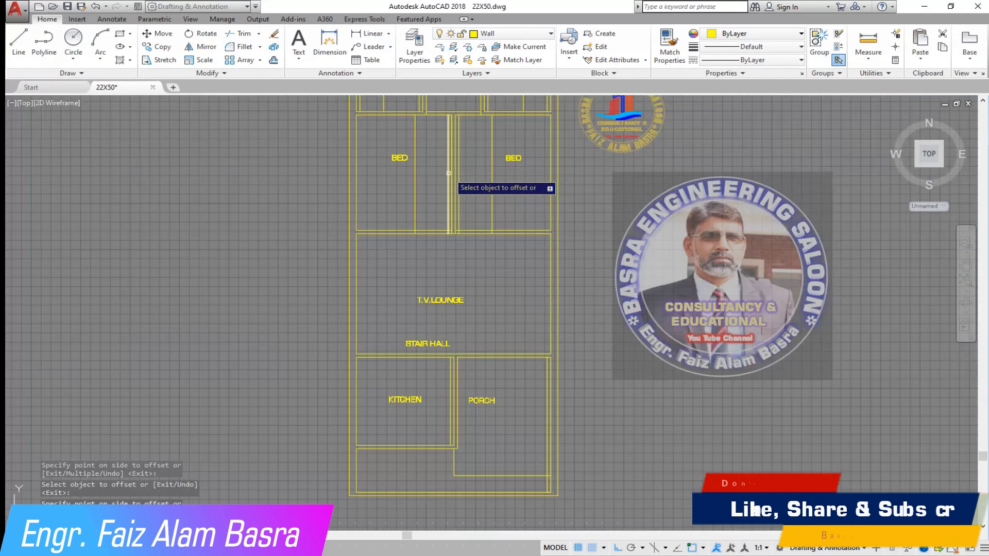
Offset the line beside the kitchen's porch-side wall 36 inches further into the kitchen.
scroll(427, 378, up, 4)
key(Return)
key(Return)
key(Return)
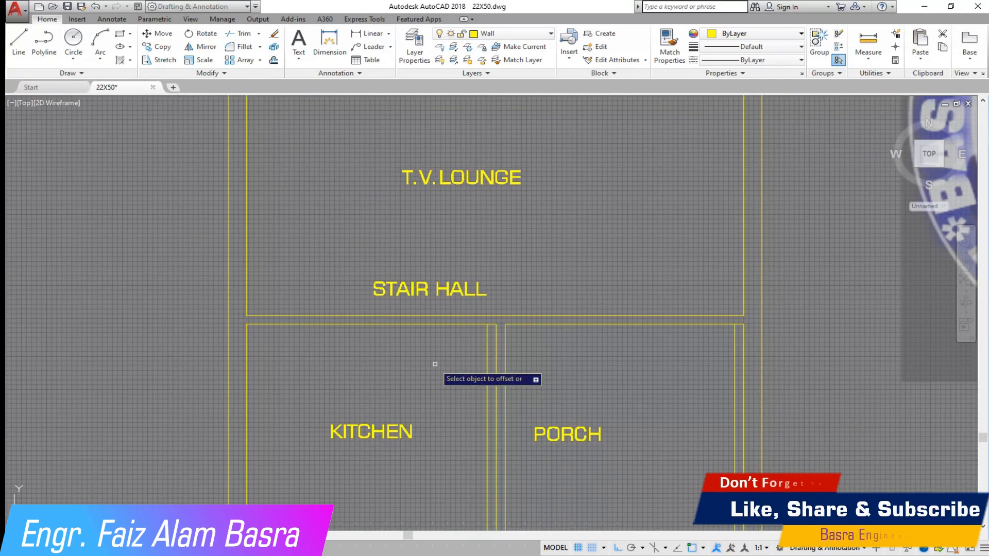
click(487, 346)
click(393, 347)
Offset the line beside the porch's outer wall 10 feet across the porch towards the kitchen side.
scroll(394, 297, down, 2)
scroll(478, 469, up, 2)
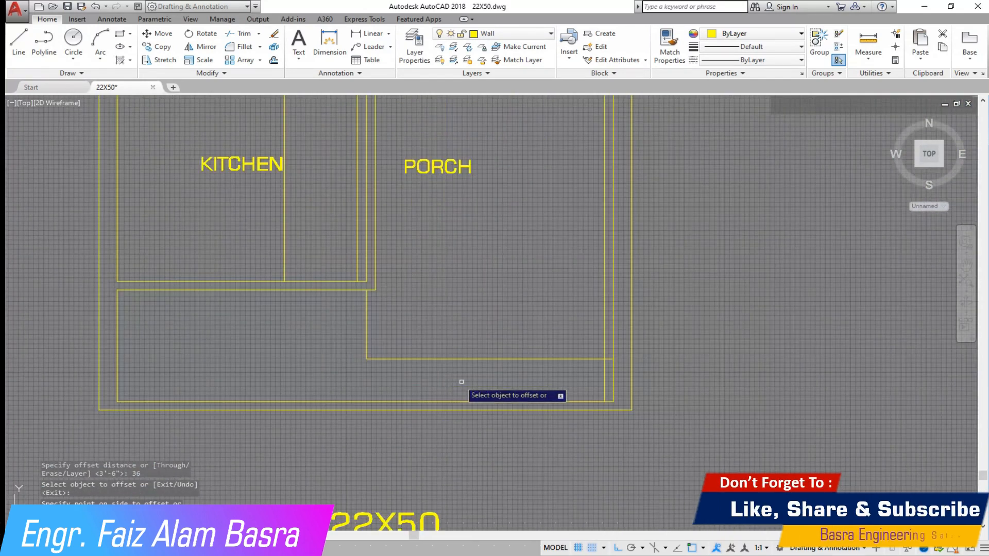
scroll(491, 373, down, 1)
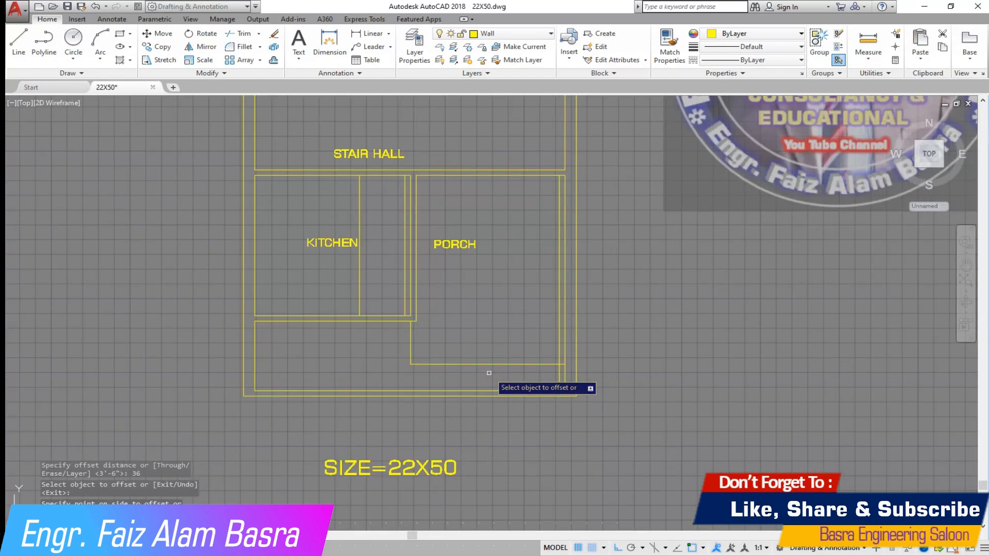
key(Return)
key(Return)
text(10')
key(Return)
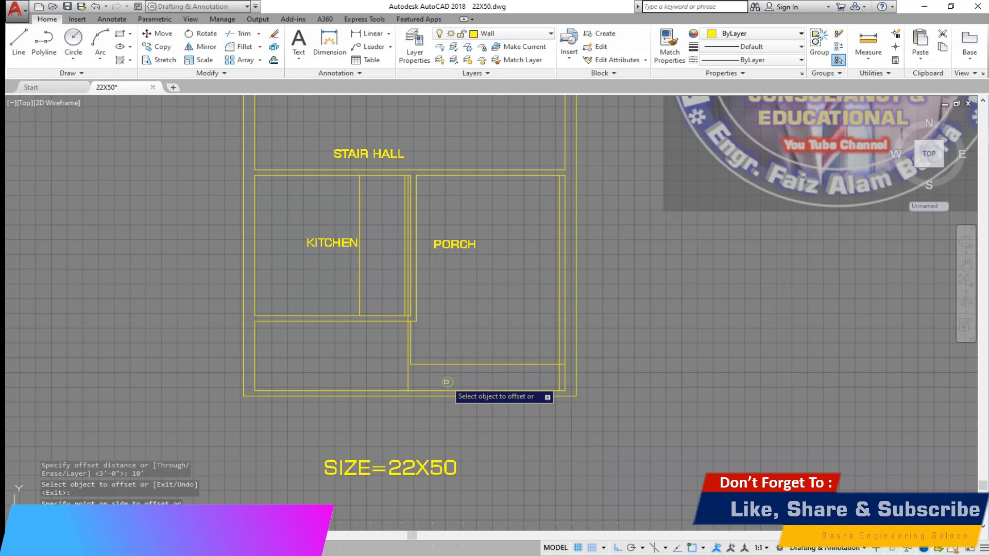
scroll(413, 380, up, 2)
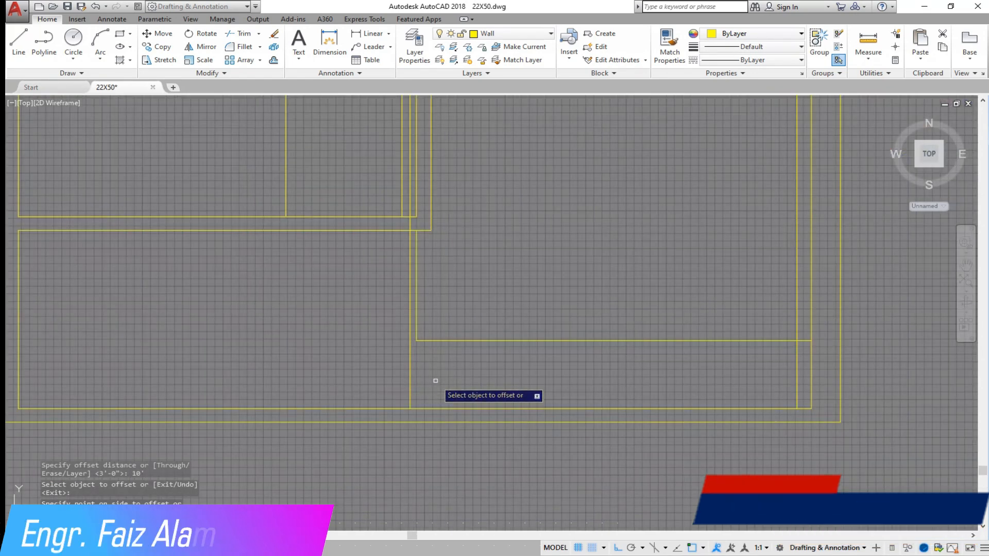
key(Return)
key(Return)
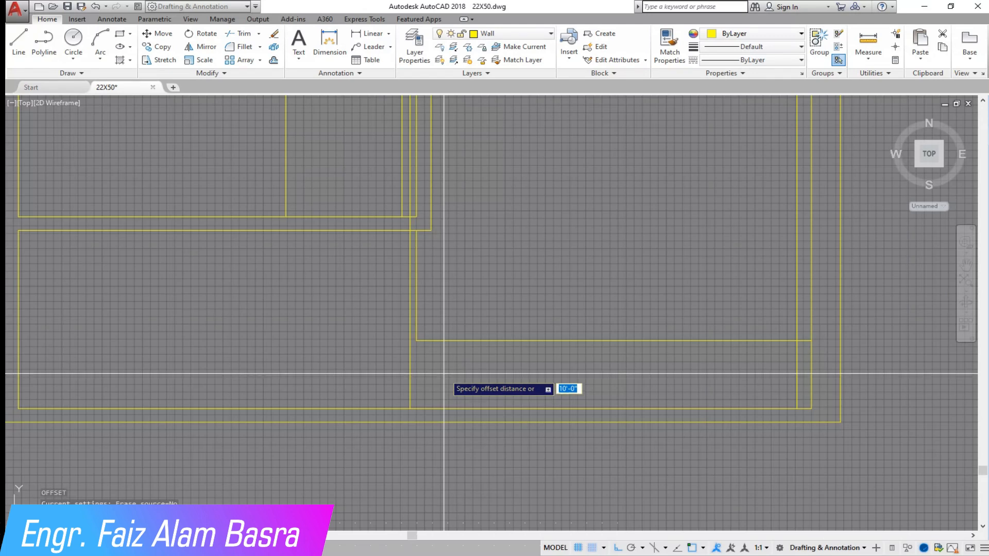
key(Return)
scroll(430, 376, down, 6)
scroll(391, 273, down, 3)
Extend the left bath's two door lines across the wall it shares with the bedroom.
scroll(298, 206, up, 10)
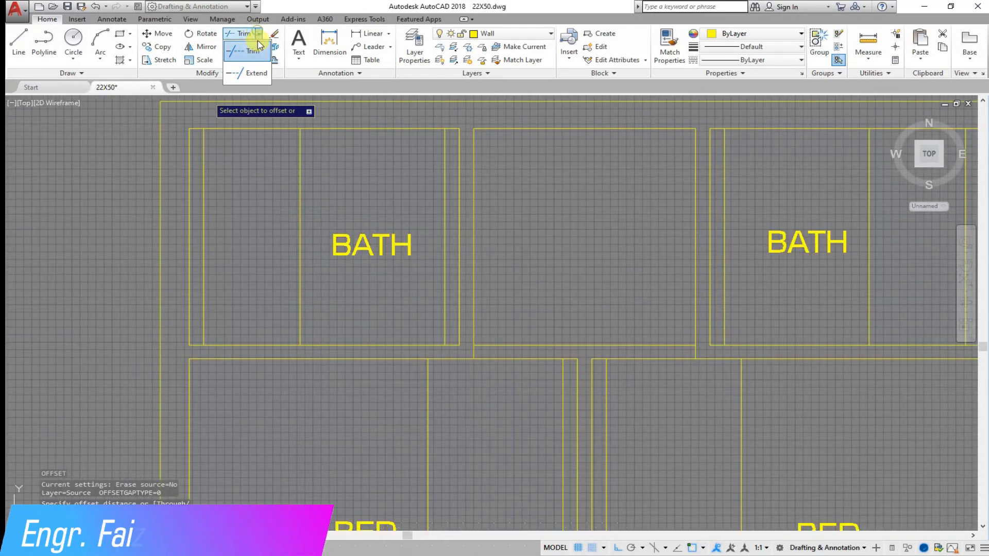
click(248, 72)
key(Return)
click(325, 335)
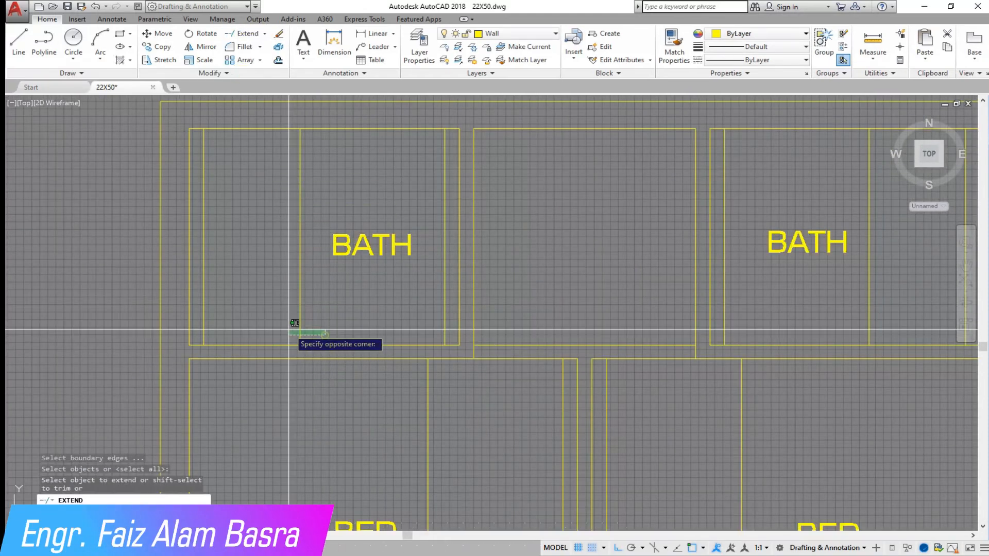
click(204, 305)
scroll(692, 331, down, 3)
scroll(752, 314, up, 3)
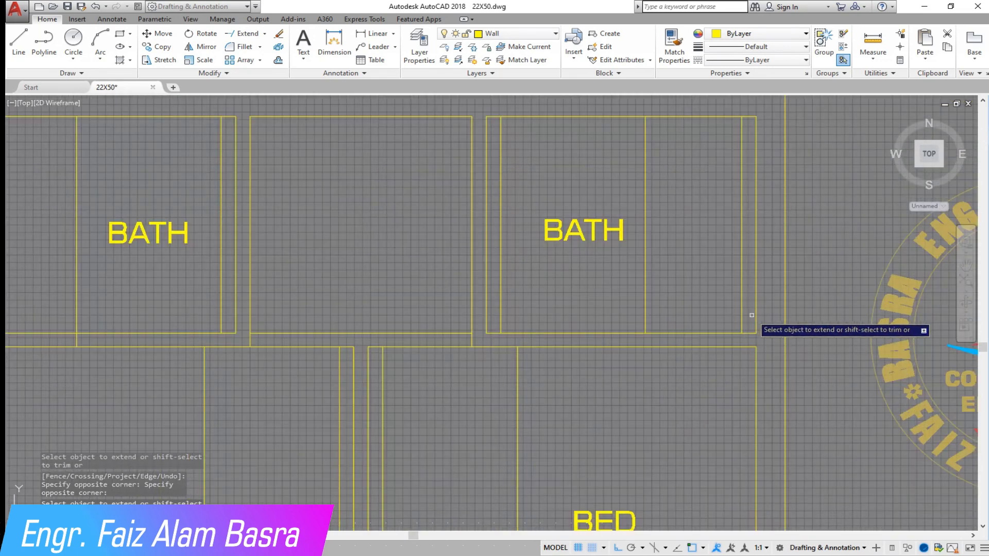
Extend the two kitchen door lines across the wall to its stair hall face.
scroll(790, 249, down, 3)
scroll(570, 371, up, 6)
scroll(542, 359, down, 3)
scroll(496, 406, up, 4)
click(530, 303)
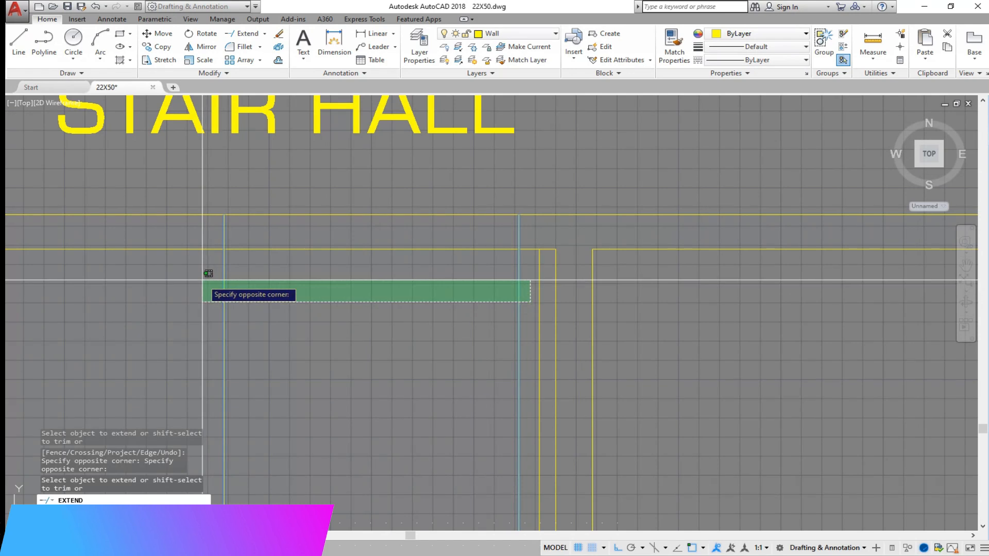
click(207, 274)
Extend both gate lines from the porch across the front boundary wall to its outer face.
scroll(392, 309, down, 4)
scroll(540, 501, up, 2)
scroll(544, 500, up, 1)
click(628, 434)
click(515, 415)
scroll(647, 392, down, 1)
click(279, 397)
click(208, 395)
right_click(339, 392)
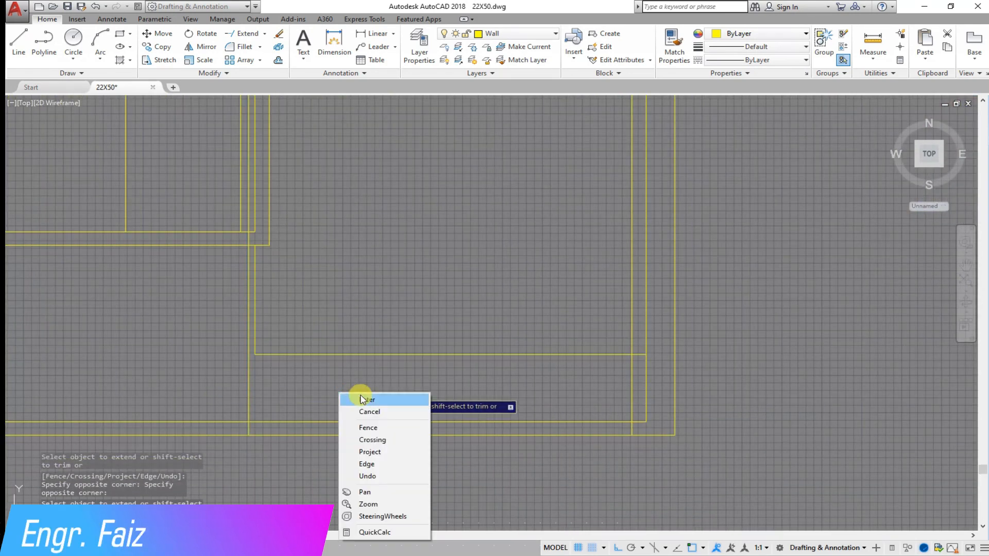
click(359, 400)
Trim the front boundary wall between the gate lines and cut away the gate lines inside the wall.
click(238, 53)
right_click(357, 230)
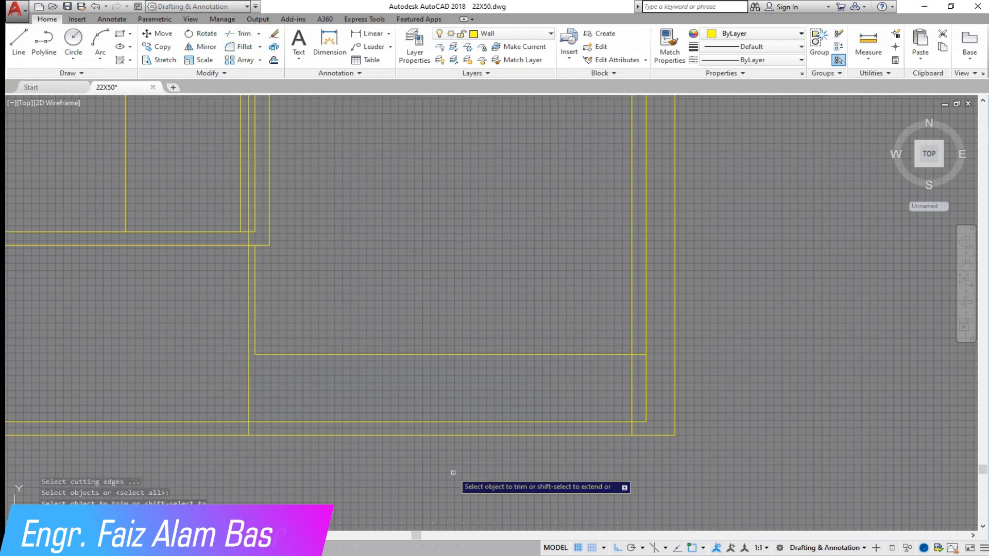
click(453, 472)
click(421, 400)
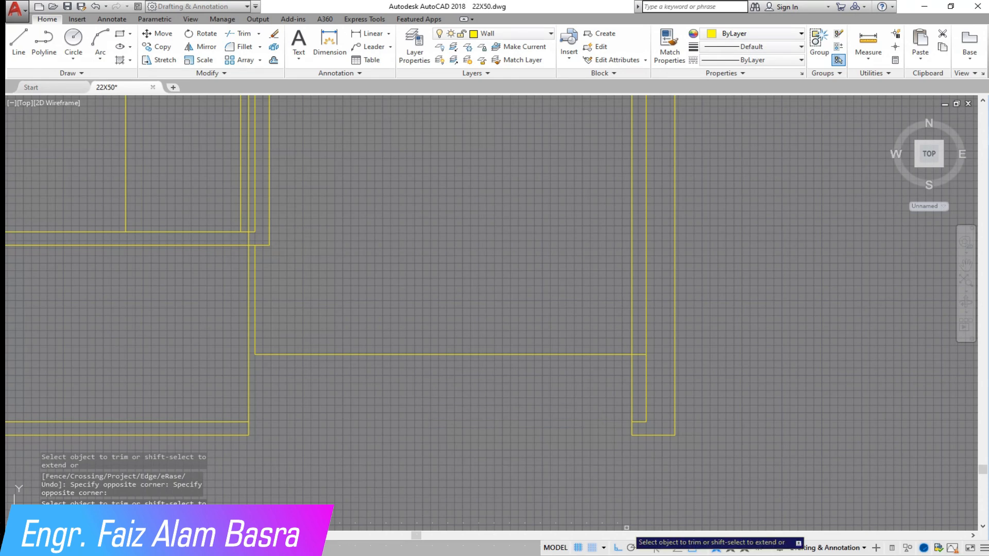
click(624, 397)
click(218, 398)
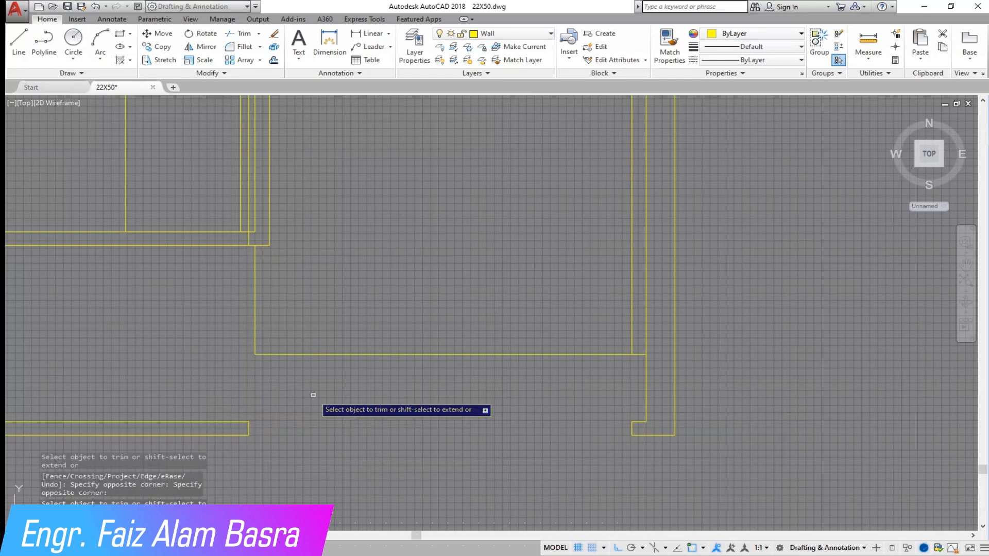
Trim away the door lines running down into the kitchen below the stair hall wall opening.
scroll(313, 395, down, 5)
scroll(327, 283, up, 10)
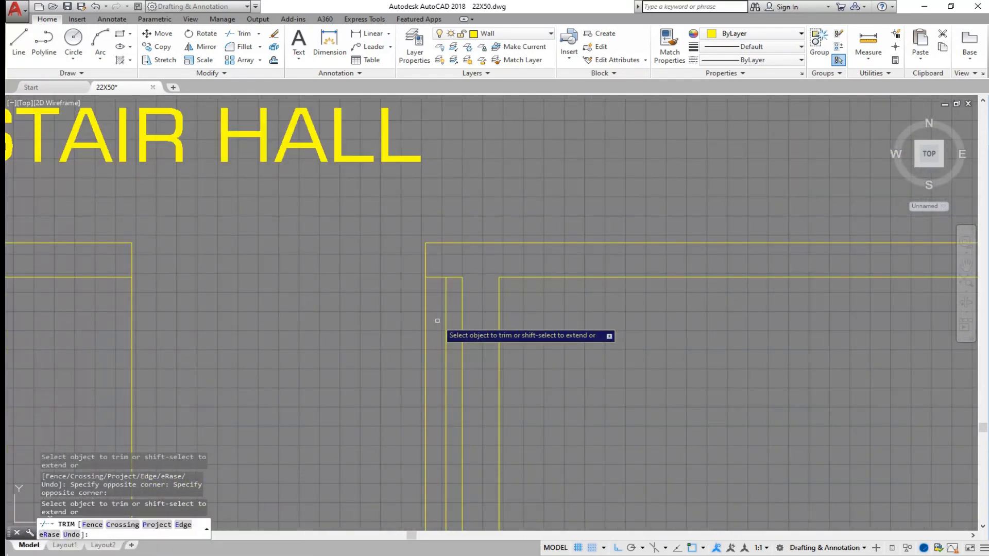
click(437, 320)
click(126, 296)
scroll(475, 281, down, 4)
scroll(462, 306, up, 3)
scroll(478, 234, down, 3)
scroll(481, 212, down, 2)
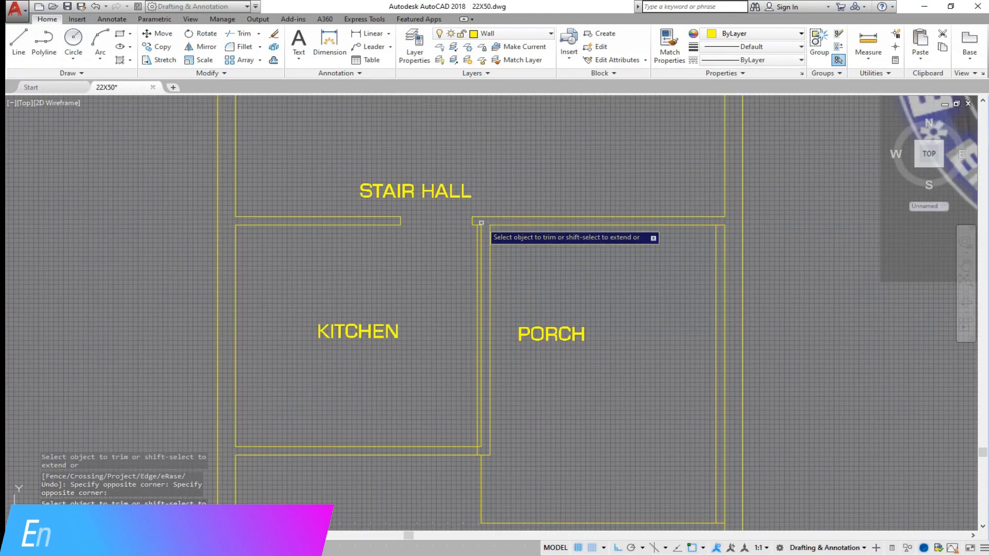
scroll(481, 223, up, 1)
right_click(442, 235)
click(467, 242)
Erase the leftover line inside the kitchen beside the kitchen-porch partition.
click(474, 241)
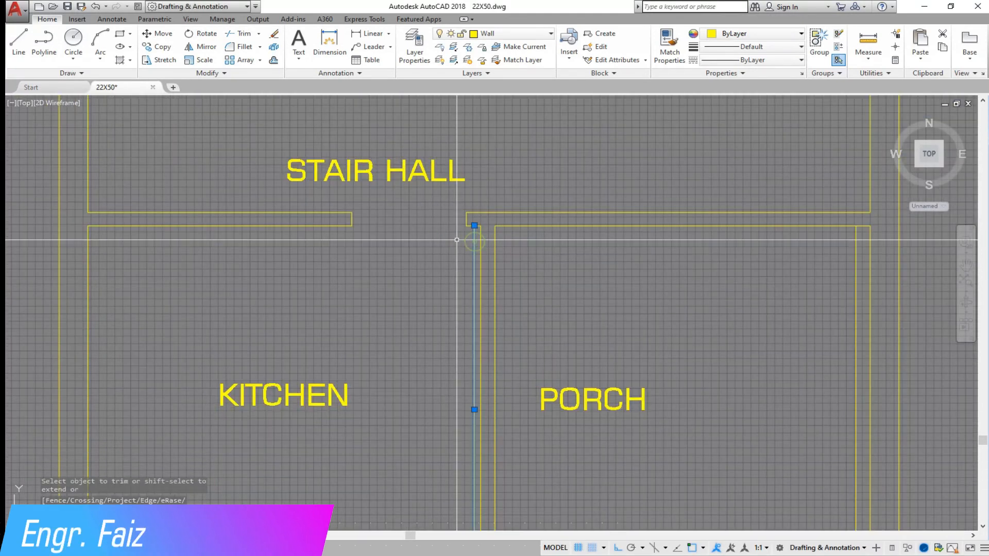
click(277, 50)
Check the width of the wall stub beside the kitchen door with a linear dimension, then delete the dimension.
scroll(497, 216, up, 3)
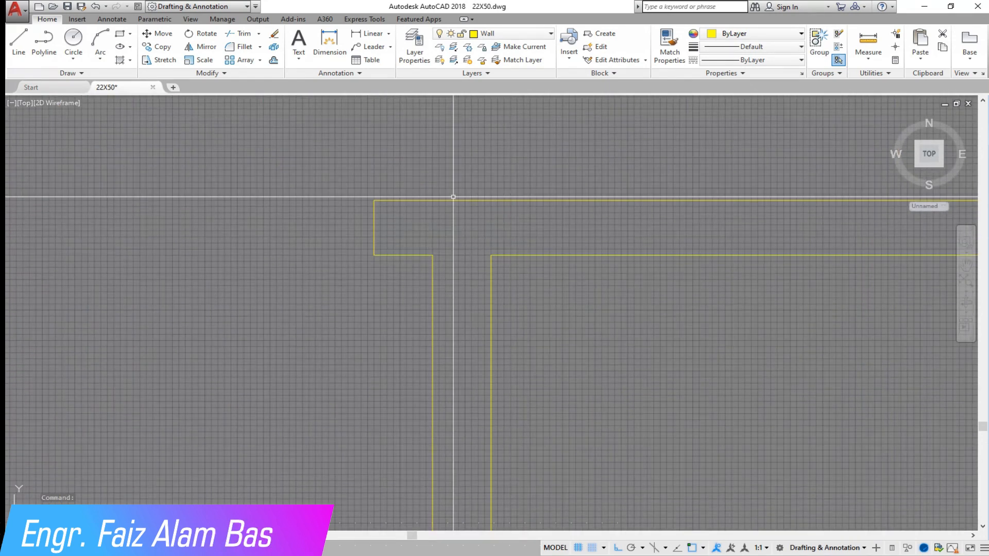
click(371, 33)
click(433, 255)
click(411, 281)
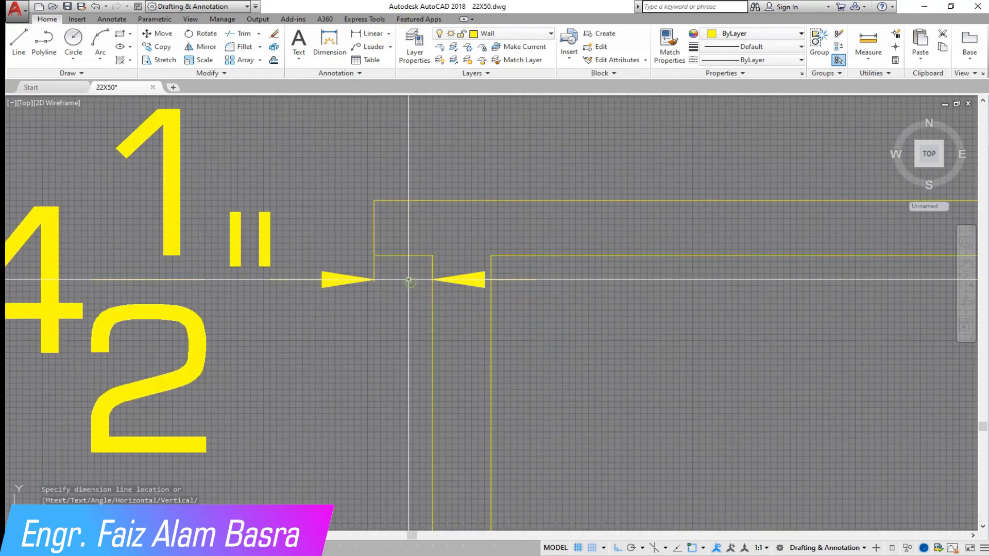
scroll(424, 273, down, 2)
click(346, 314)
click(283, 269)
key(Delete)
Trim the wall between the bedrooms and the T.V. lounge at both bedroom door openings.
scroll(385, 330, down, 4)
scroll(380, 160, up, 3)
click(239, 37)
key(Return)
click(359, 374)
click(337, 263)
click(558, 392)
click(521, 271)
Trim away the leftover door lines inside both bedrooms above the lounge wall.
click(633, 279)
click(452, 263)
click(418, 281)
click(225, 237)
scroll(441, 323, up, 2)
click(450, 316)
click(389, 307)
scroll(405, 317, down, 3)
scroll(395, 331, down, 2)
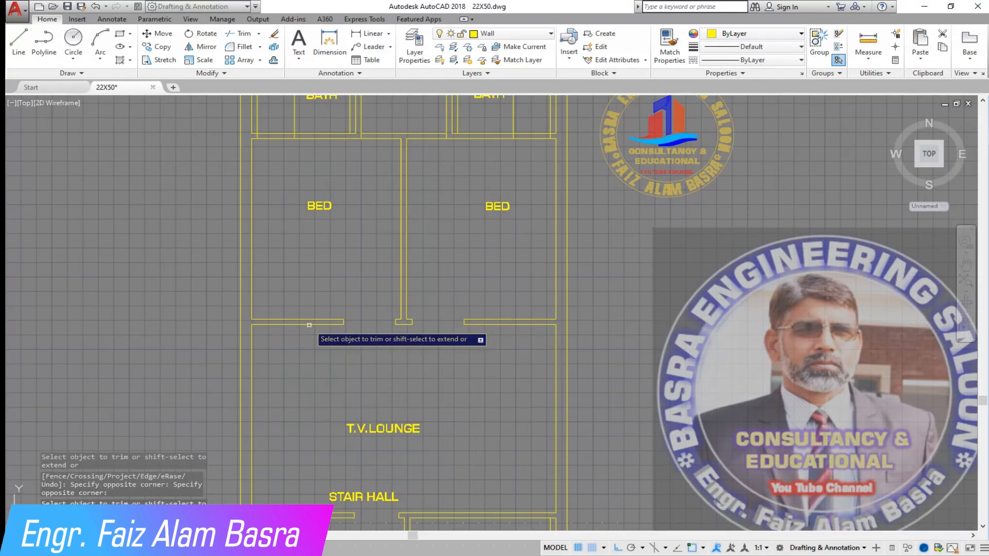
scroll(331, 343, up, 4)
right_click(312, 307)
click(319, 314)
Stretch the lounge-side face of the bedroom wall 4.5 inches into the T.V. lounge.
click(159, 60)
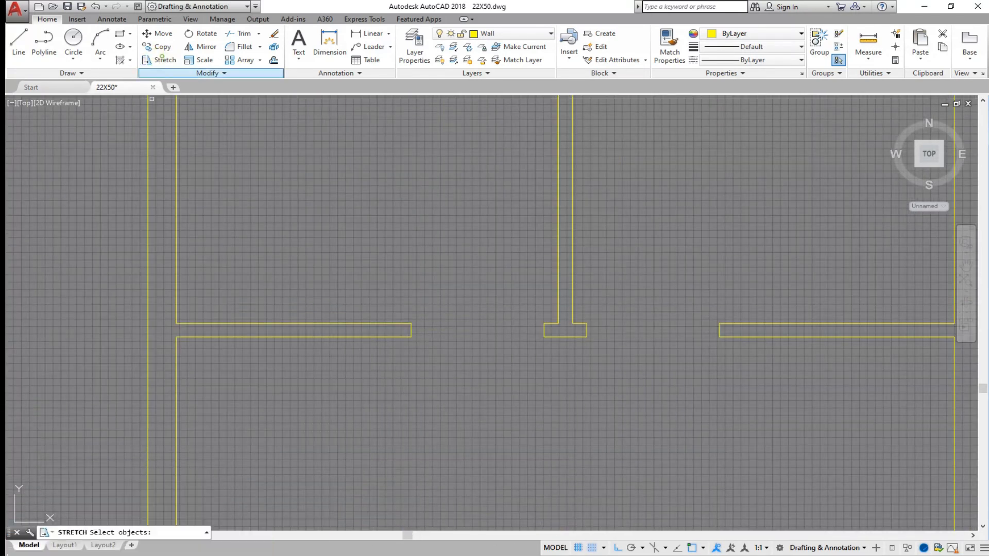
scroll(211, 188, down, 2)
click(684, 297)
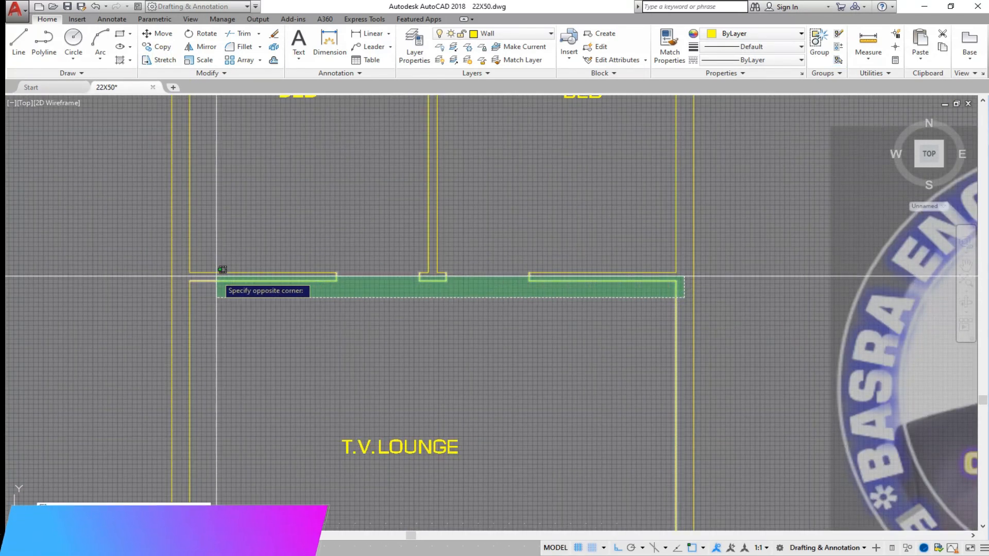
click(186, 271)
key(Return)
click(316, 325)
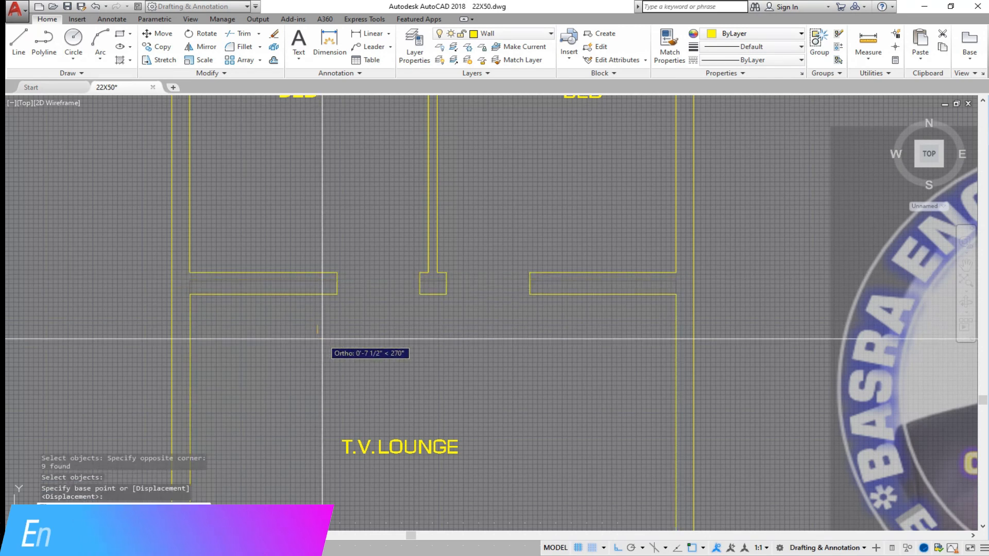
text(4.5)
key(Return)
Trim the left bath's door opening through its bedroom wall and cut away the leftover door lines in the bath.
scroll(342, 326, down, 3)
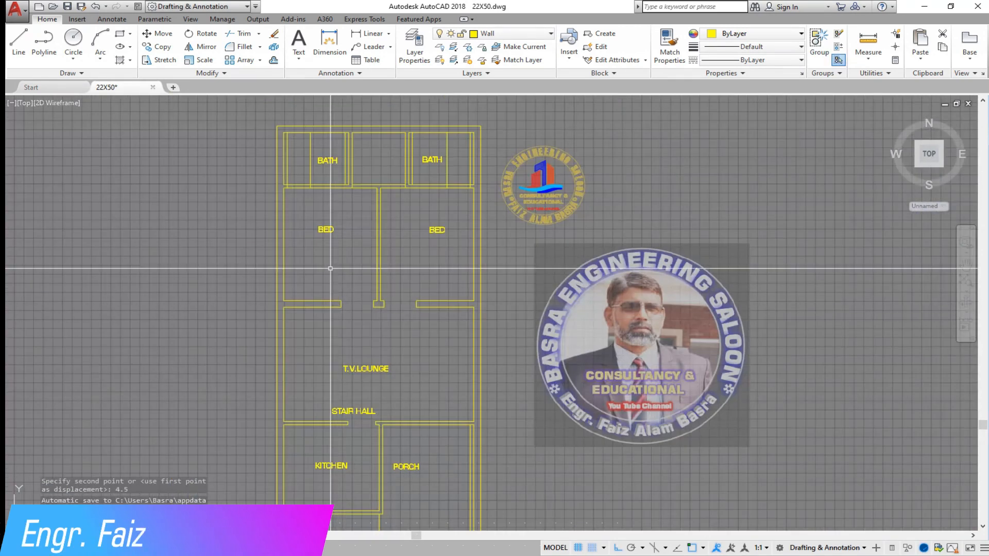
scroll(364, 166, up, 2)
scroll(301, 159, up, 2)
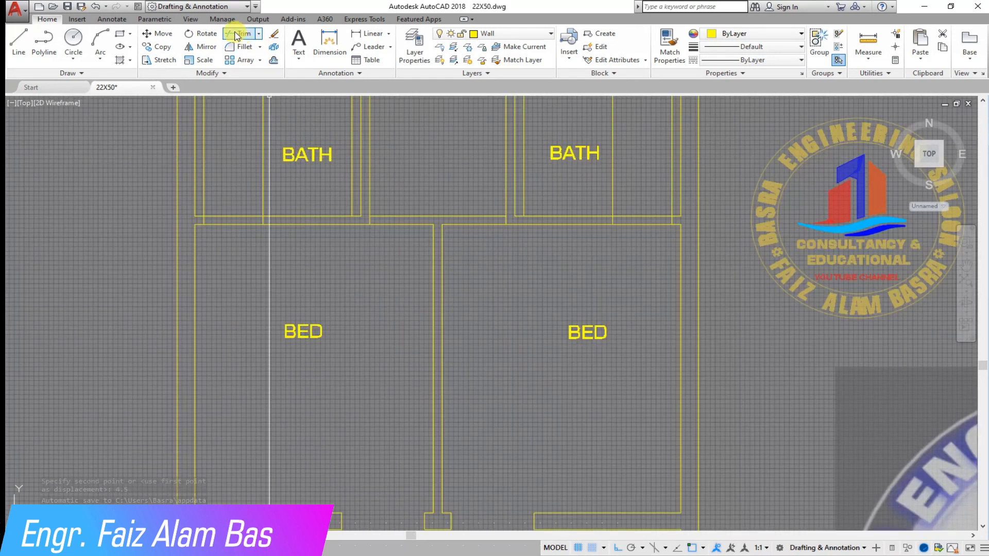
click(236, 247)
click(232, 199)
click(273, 195)
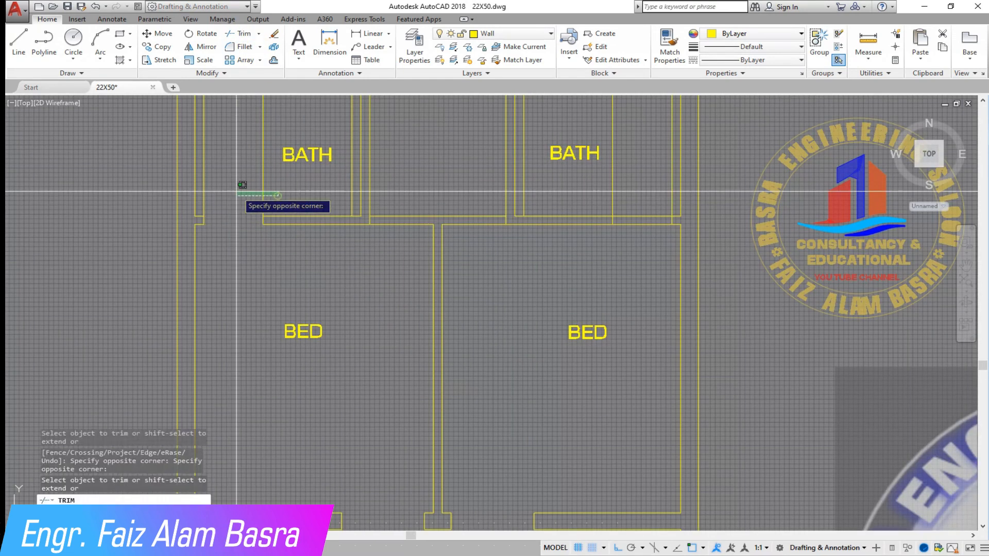
click(198, 186)
Trim the right bath's door opening through its bedroom wall and cut away the leftover door lines there.
scroll(610, 208, up, 2)
click(686, 276)
click(669, 191)
click(775, 209)
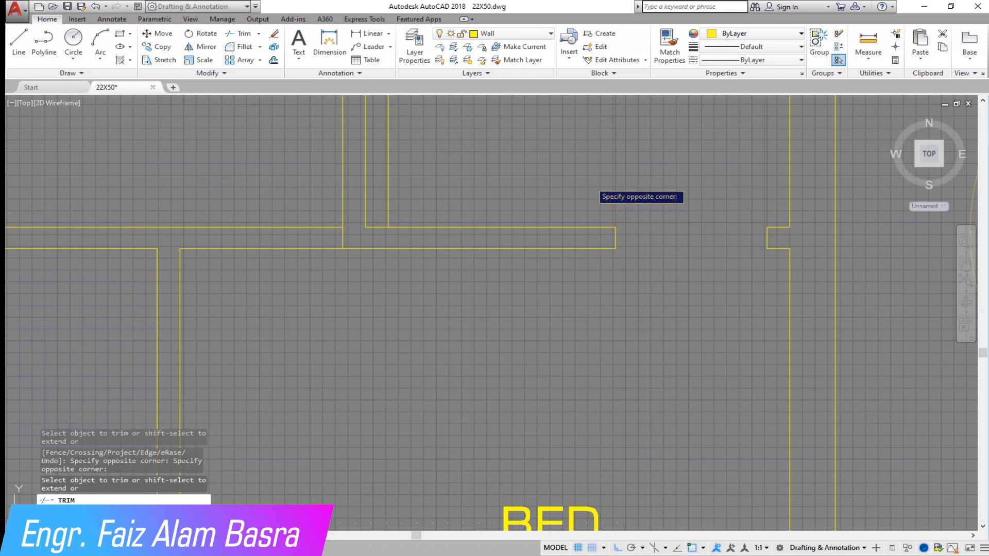
click(592, 183)
scroll(623, 239, down, 2)
right_click(580, 258)
click(592, 267)
Erase the leftover offset line beside the inner wall in each bath.
click(527, 199)
click(360, 170)
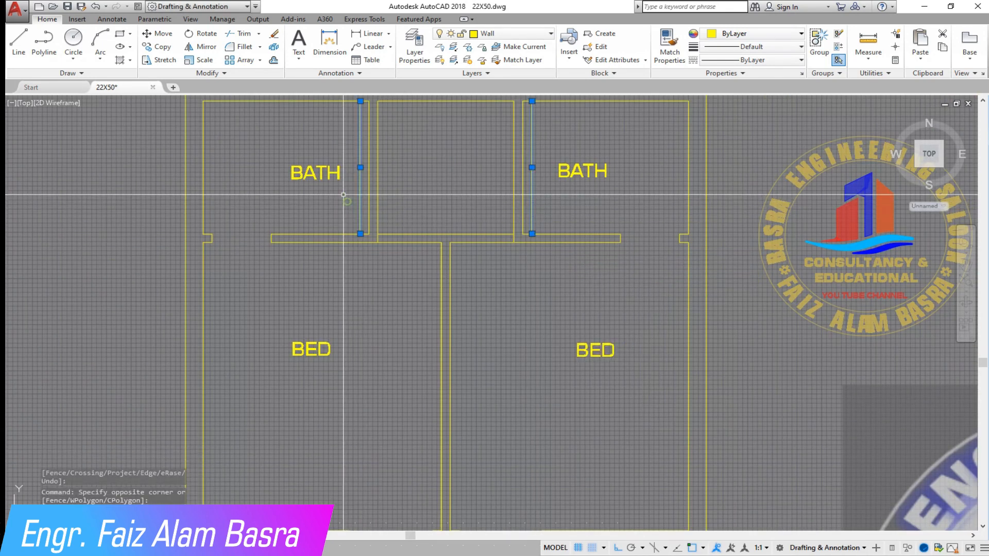
click(274, 33)
Extend the two lines of the partition between the bedrooms up to the far face of the wall above.
scroll(433, 251, down, 2)
scroll(407, 259, up, 2)
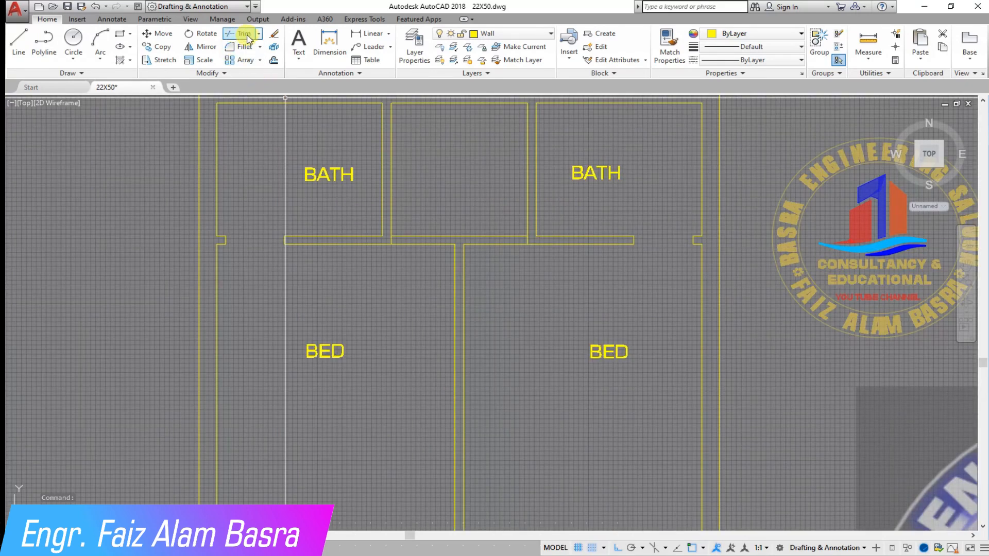
click(240, 81)
right_click(456, 200)
click(500, 302)
click(439, 259)
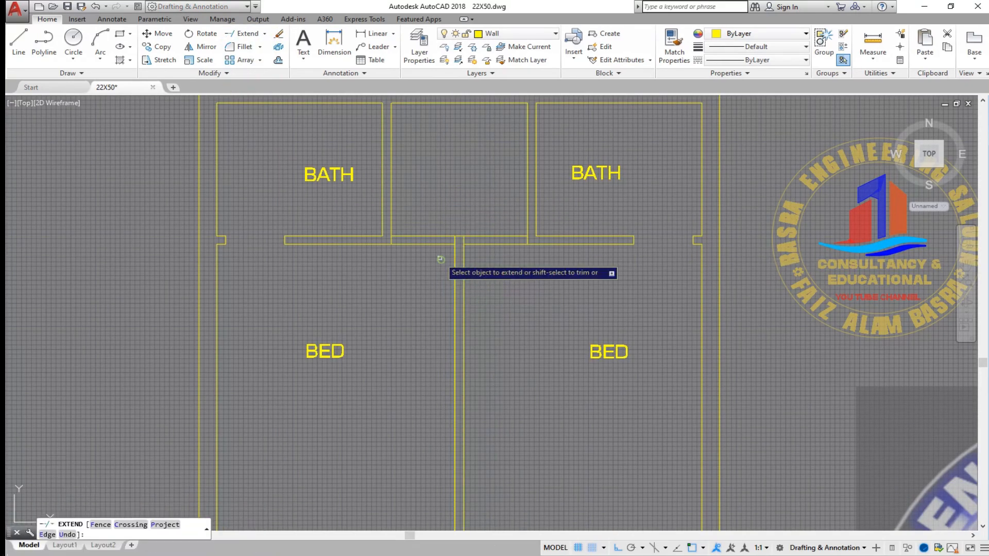
right_click(490, 273)
click(510, 277)
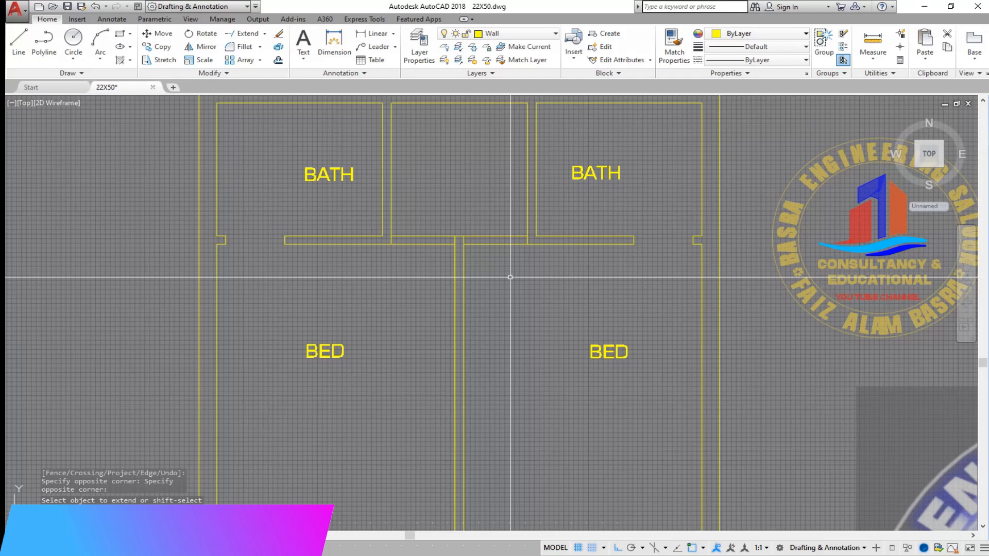
Move both BATH labels down to just above the wall shared with the bedrooms.
scroll(387, 217, down, 2)
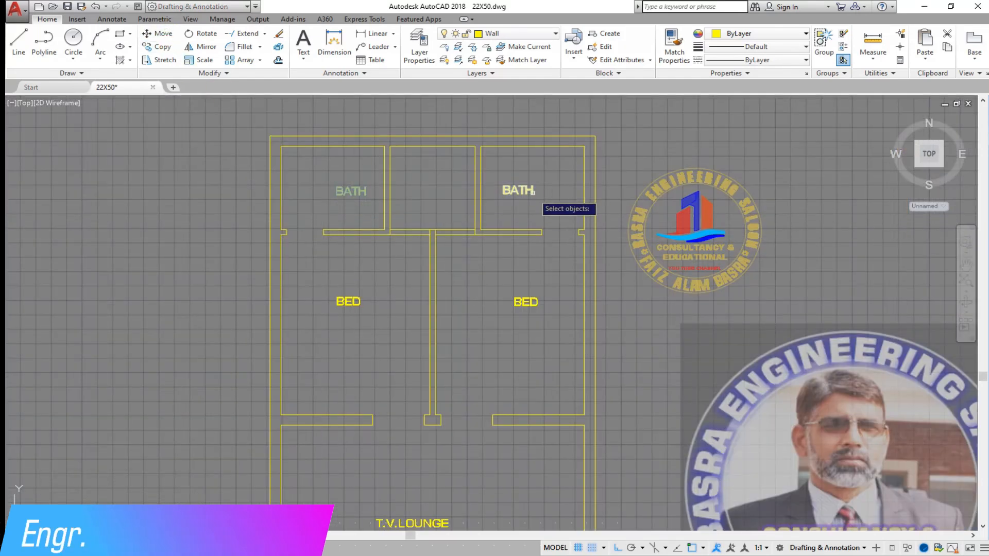
right_click(533, 275)
click(534, 276)
click(538, 303)
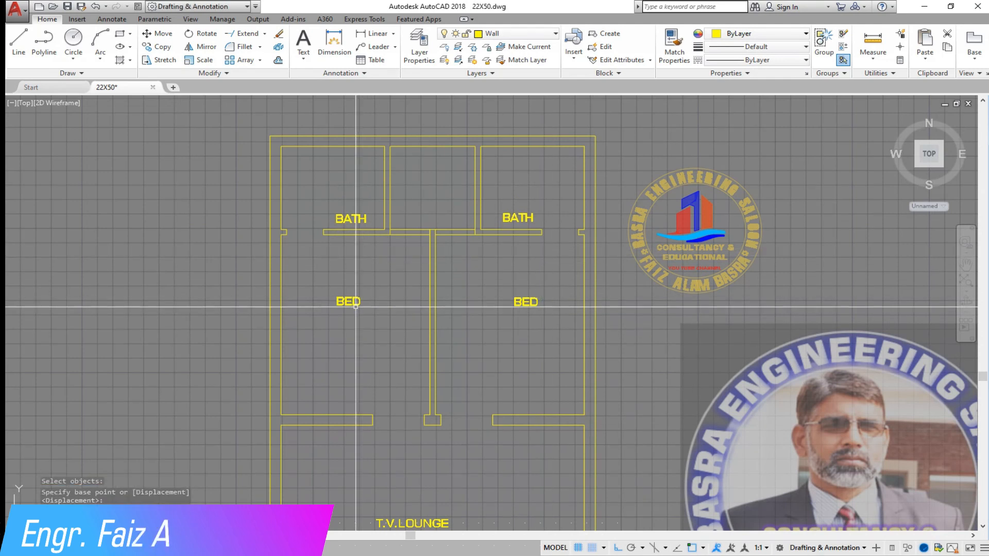
Offset the porch-side line of the kitchen partition 4.5 inches into the porch.
scroll(350, 213, down, 2)
scroll(412, 299, up, 5)
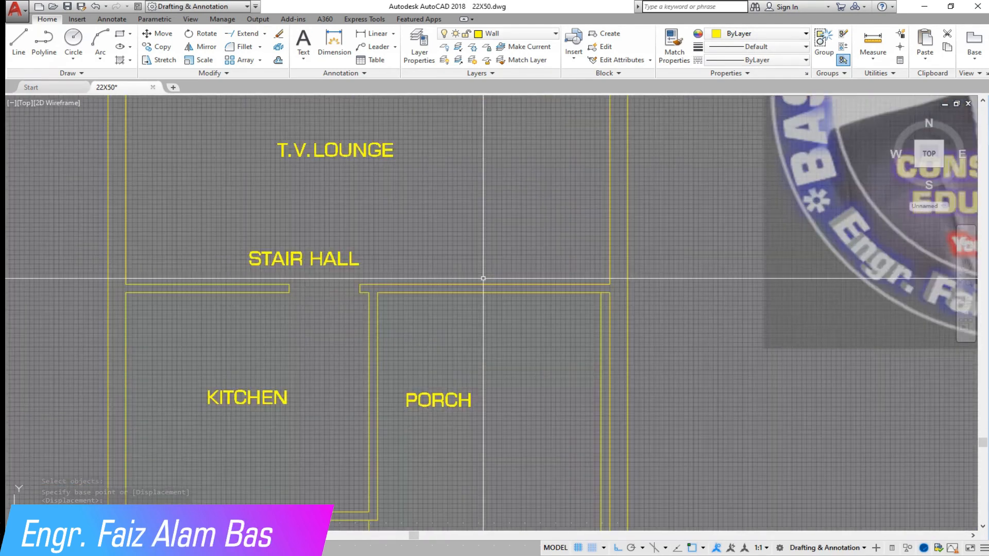
scroll(412, 299, up, 2)
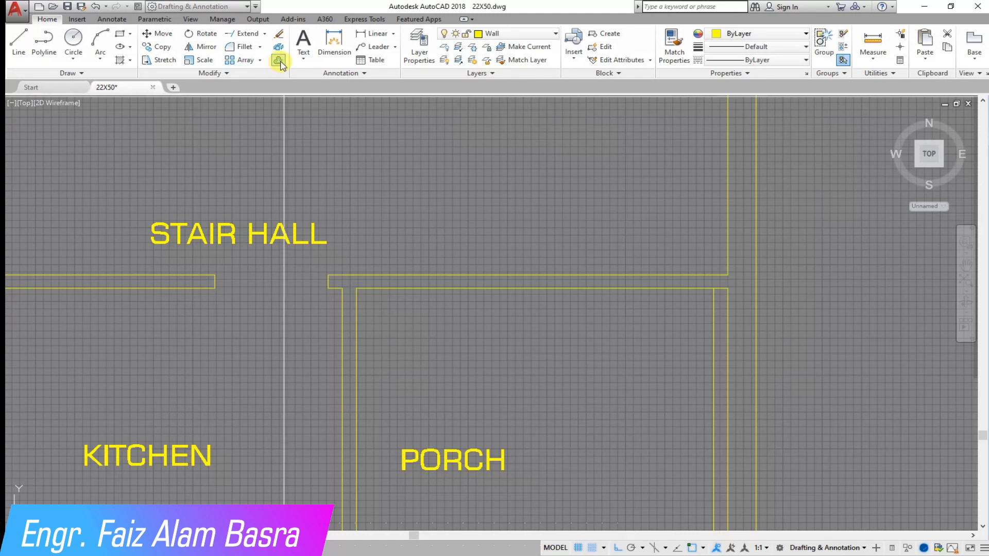
click(359, 300)
click(395, 303)
Offset the new line beside the kitchen partition 48 inches further into the porch.
key(Return)
key(Return)
key(Return)
click(371, 314)
click(405, 287)
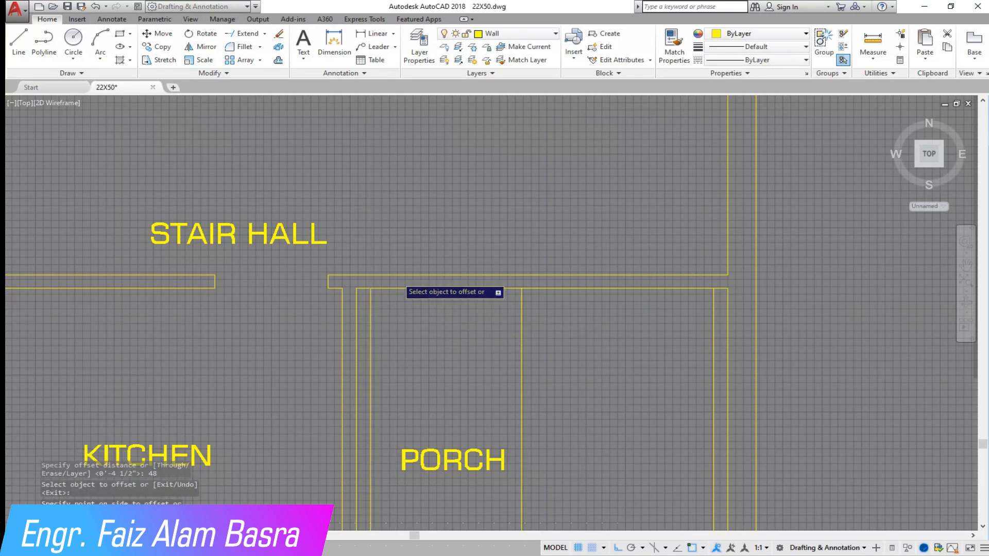
scroll(397, 271, down, 5)
right_click(422, 295)
click(442, 304)
Extend the two porch door lines across the wall to its stair hall face.
scroll(422, 270, up, 5)
click(241, 33)
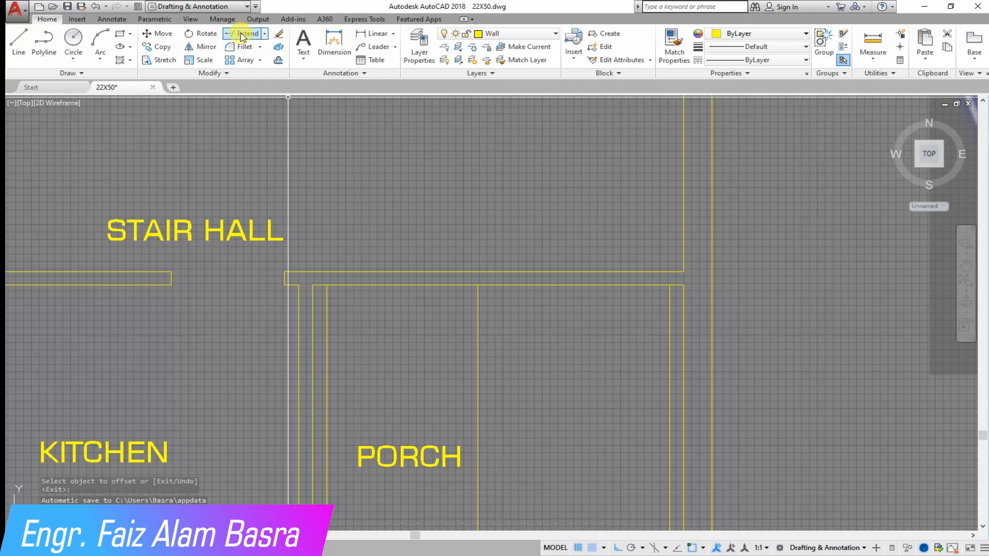
click(479, 313)
click(327, 290)
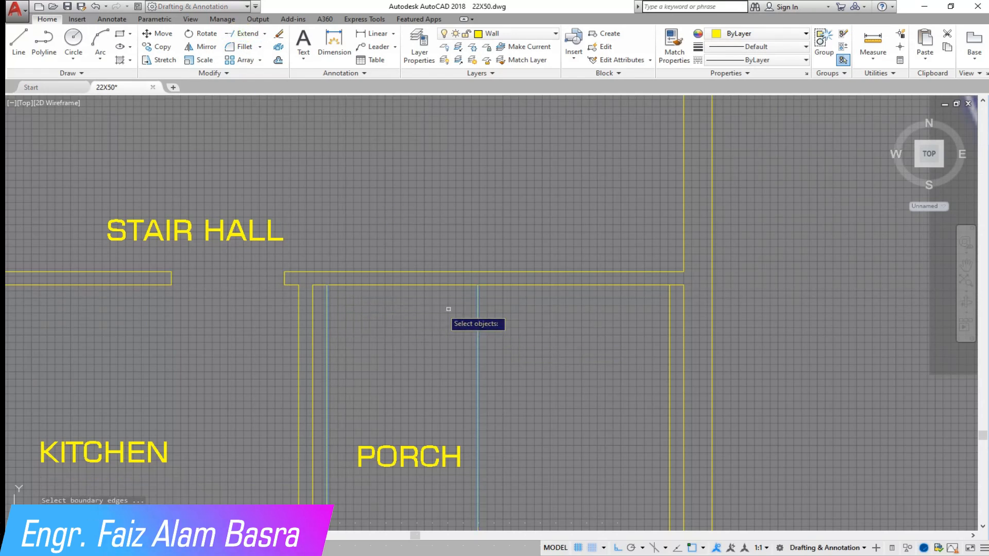
right_click(364, 230)
click(493, 318)
click(320, 290)
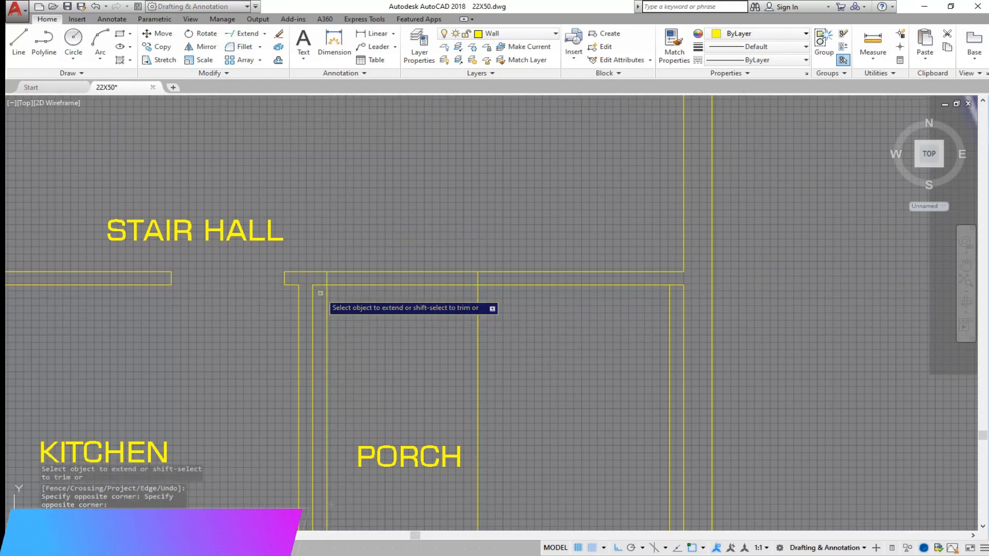
Trim the wall between porch and stair hall at the door opening and cut away the leftover door lines.
click(241, 52)
right_click(366, 179)
click(523, 351)
click(322, 309)
click(403, 320)
click(376, 237)
scroll(359, 248, down, 5)
middle_drag(365, 269, 361, 254)
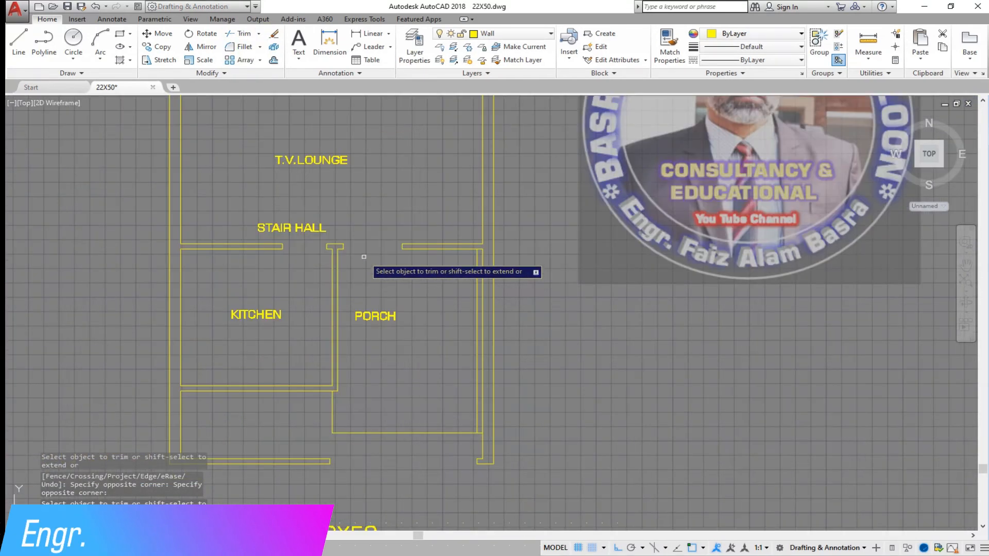
scroll(364, 257, up, 4)
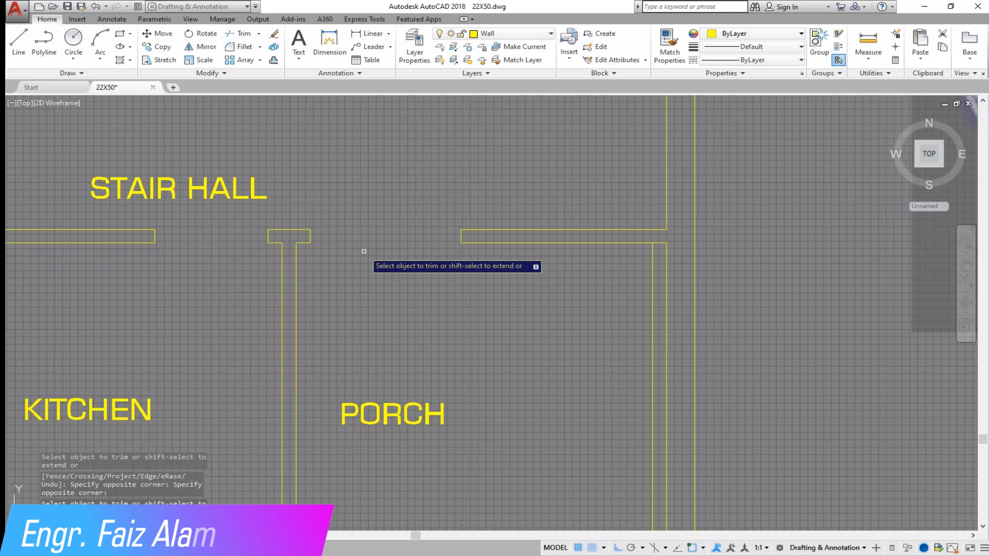
Finish trimming and erase the extra vertical line running along the porch's outer side wall.
scroll(363, 251, down, 2)
scroll(363, 252, down, 2)
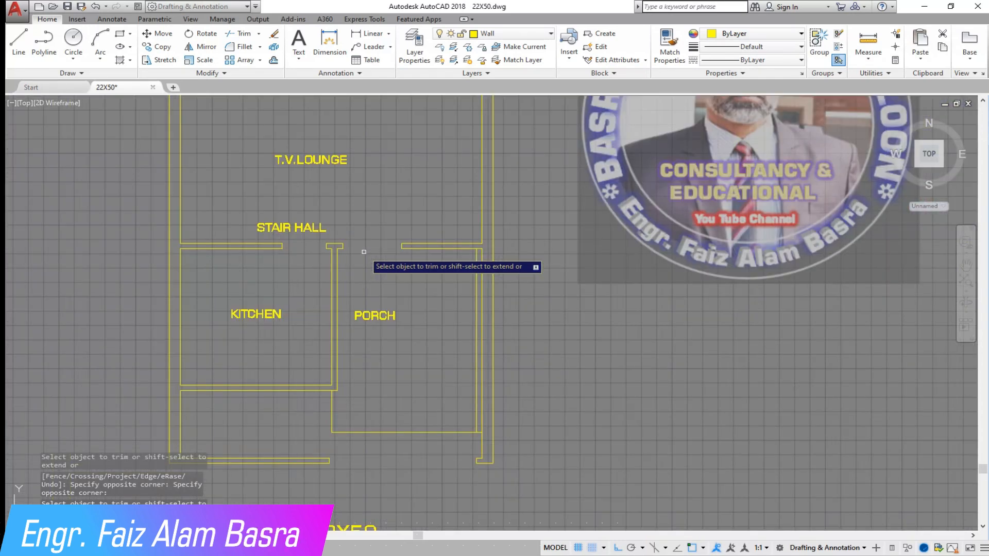
scroll(336, 420, up, 4)
scroll(337, 422, down, 4)
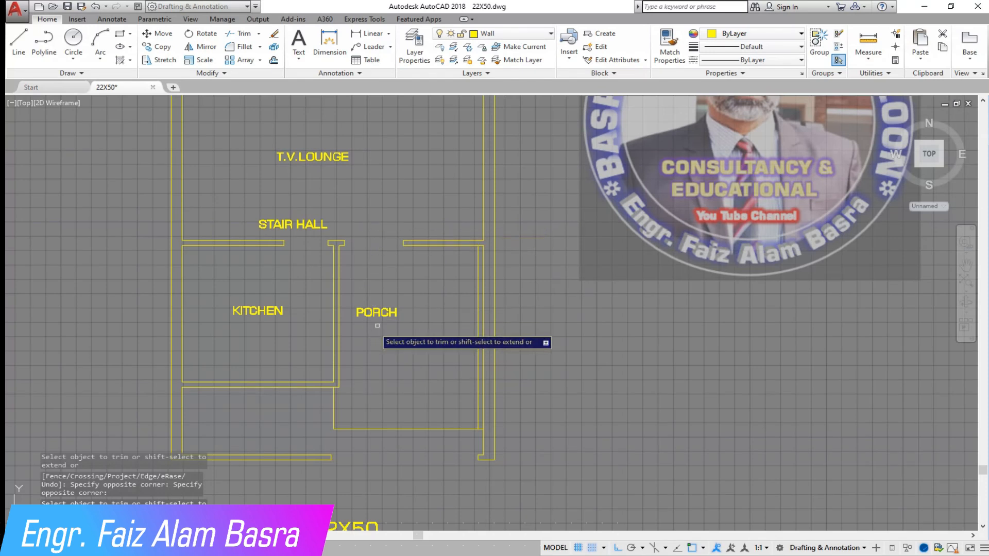
scroll(411, 296, up, 2)
right_click(422, 285)
click(447, 291)
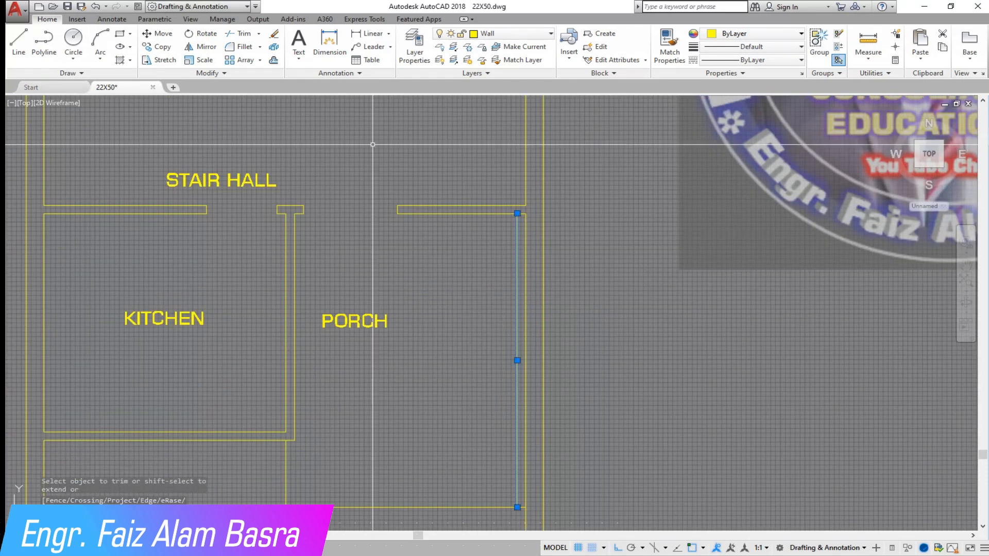
scroll(412, 399, down, 2)
Stretch the lower face of the stair hall wall toward the kitchen and porch, matching the outer walls' thickness.
scroll(236, 292, up, 2)
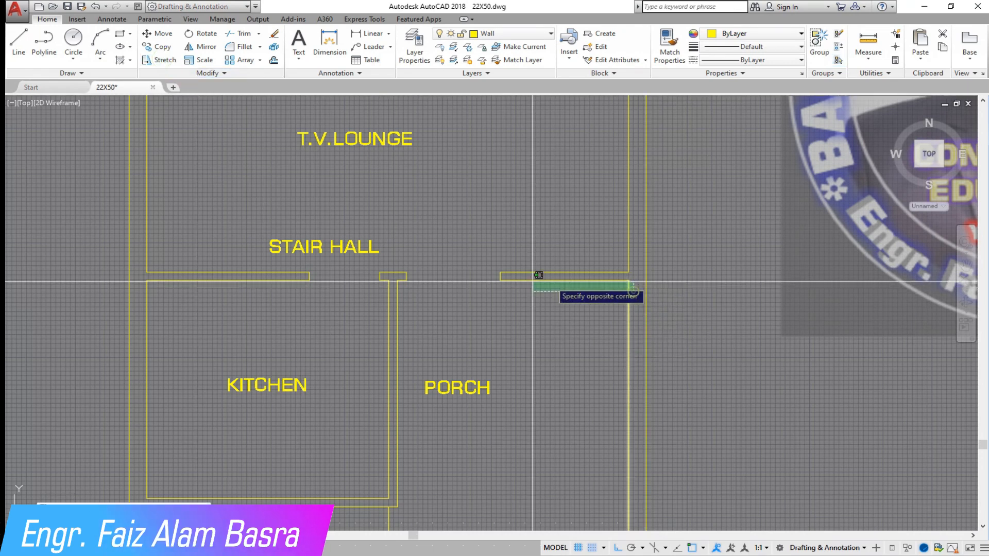
click(144, 277)
key(Return)
click(191, 311)
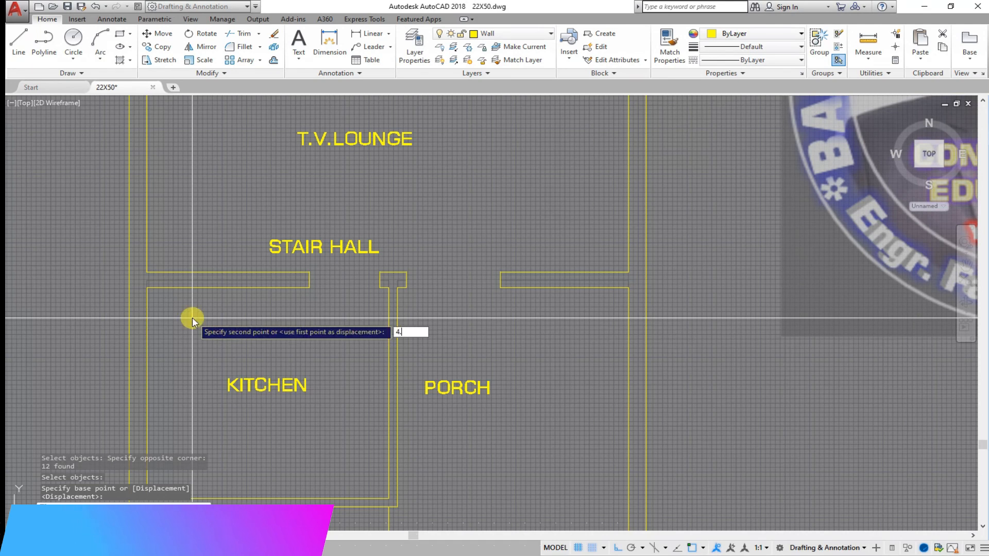
text(4.)
key(Return)
scroll(600, 428, down, 4)
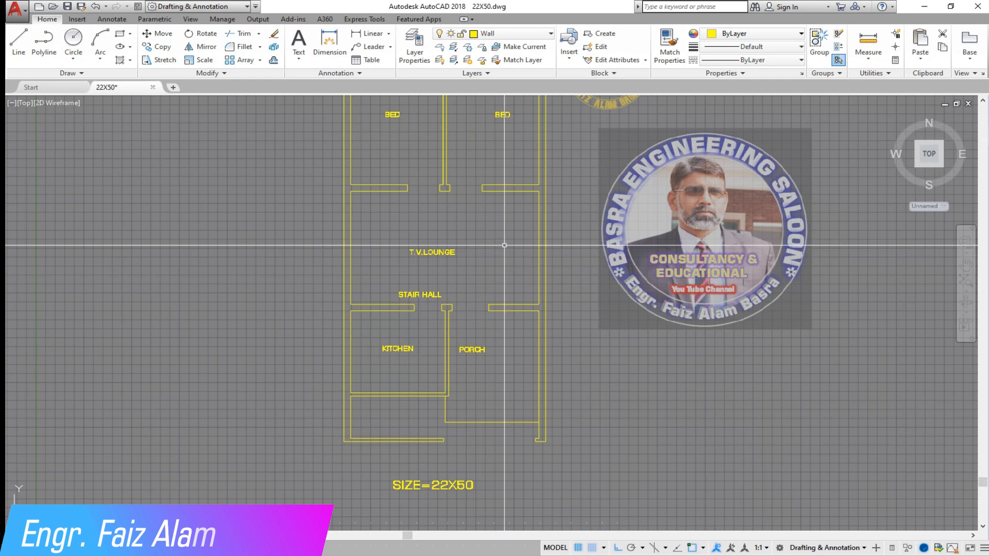
Dimension the porch width and stretch the kitchen–porch partition, door openings and labels about 1'-8" toward the kitchen.
scroll(505, 246, up, 2)
scroll(313, 261, down, 2)
scroll(431, 139, up, 2)
scroll(397, 200, down, 2)
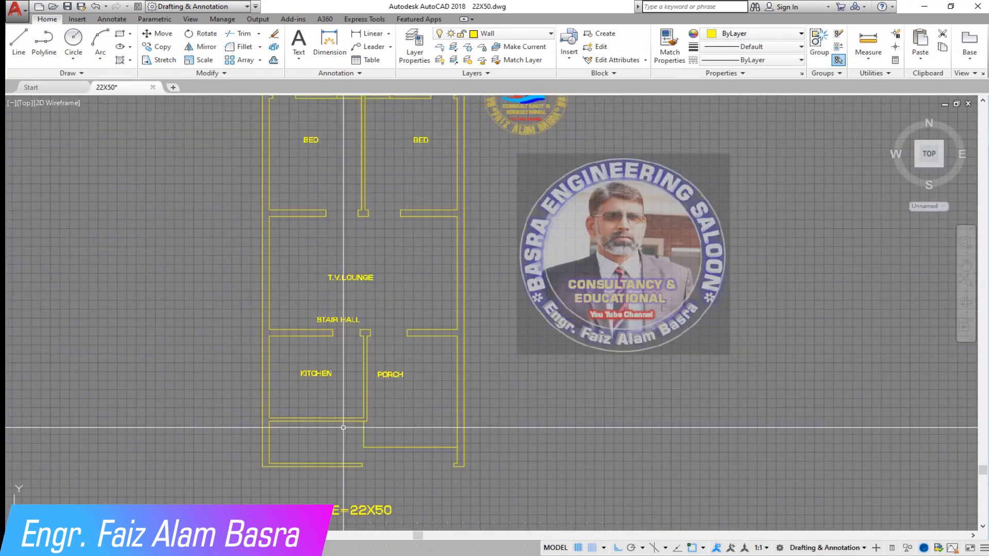
scroll(342, 431, up, 2)
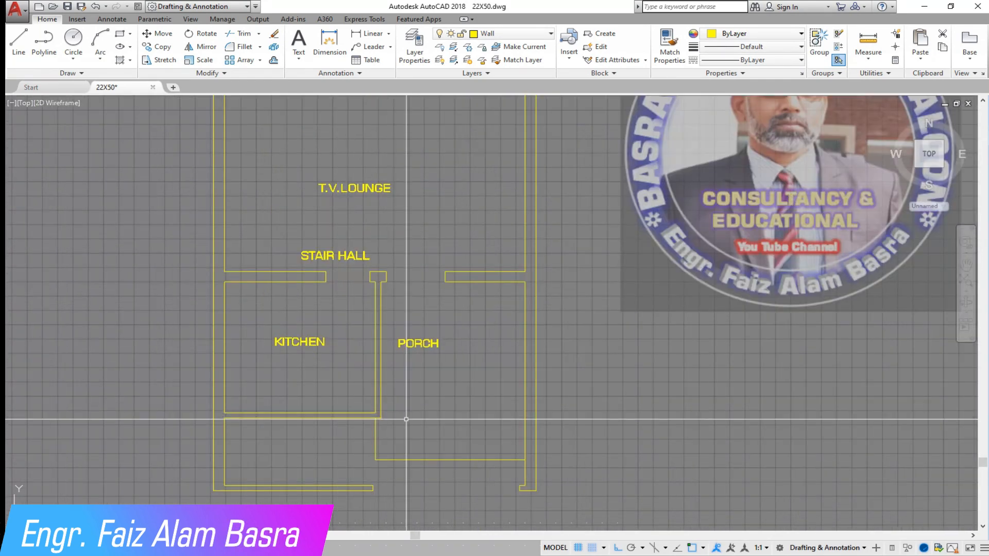
scroll(400, 419, up, 2)
click(382, 35)
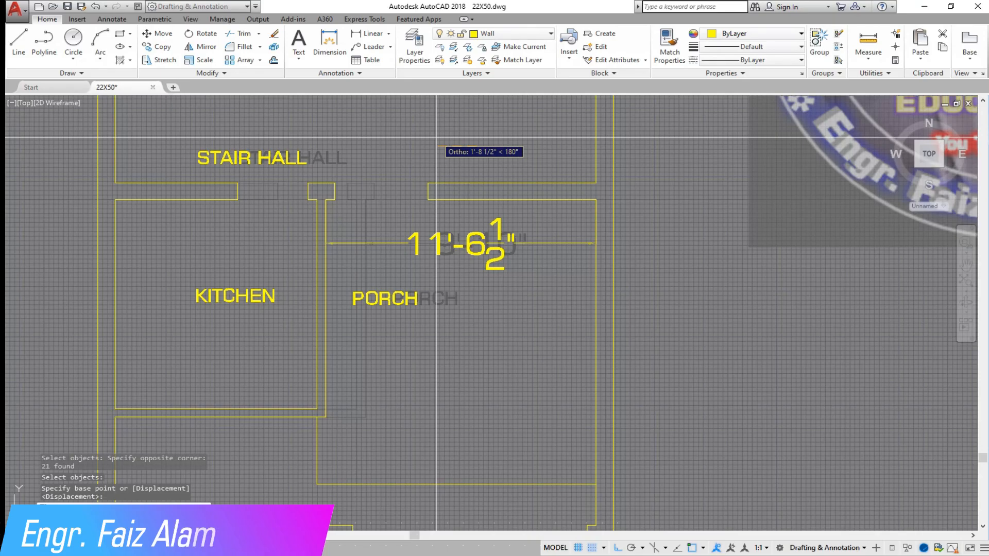
key(Return)
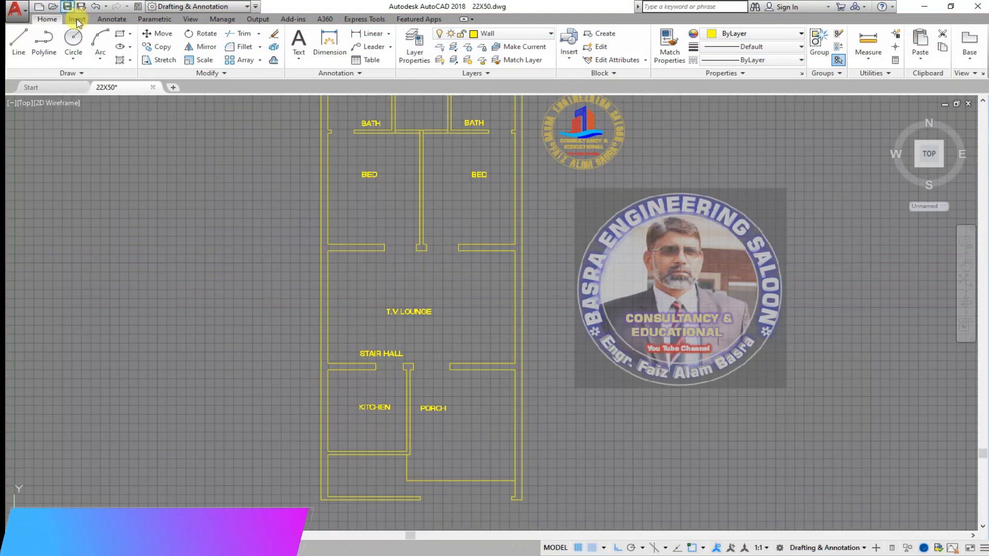
Offset the lounge's upper, lower and left wall faces 3'-6" inward to outline the stair flights.
scroll(363, 303, up, 5)
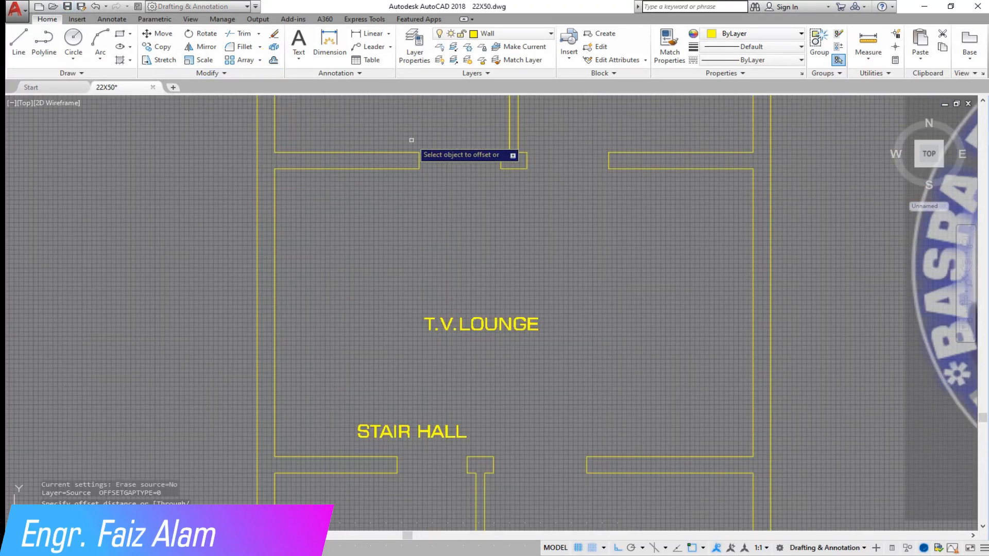
click(335, 169)
click(337, 344)
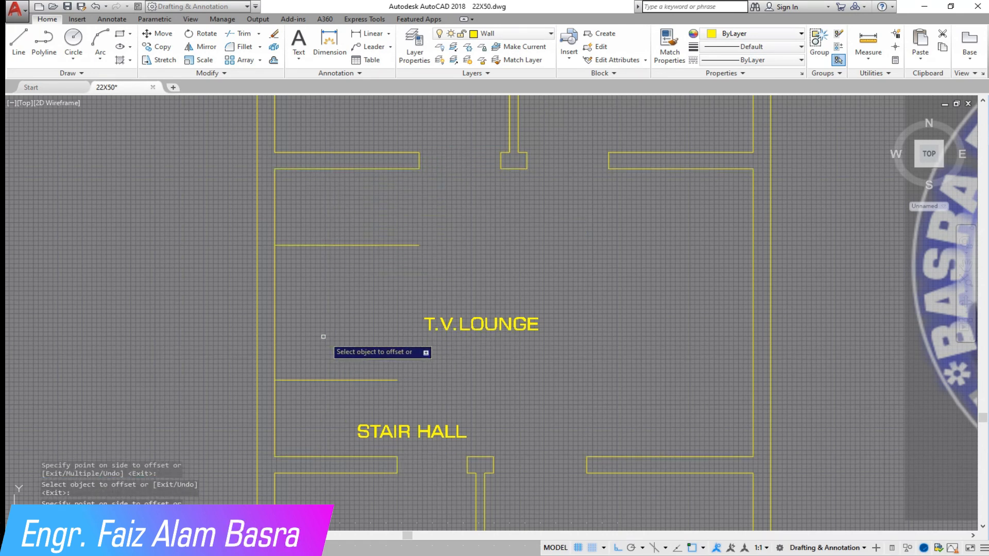
click(275, 322)
scroll(347, 267, down, 3)
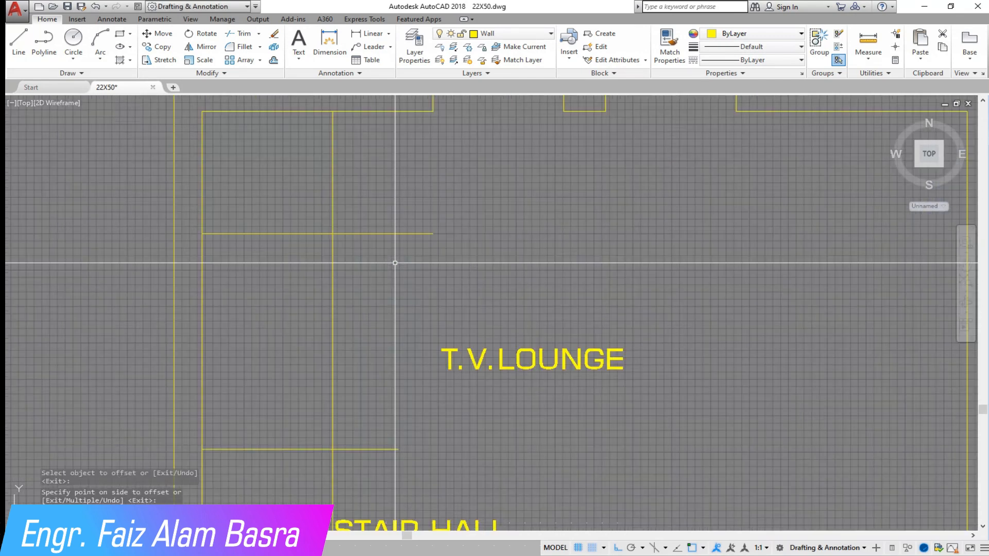
Offset the vertical stair line 10 inches toward the lounge three times in succession.
scroll(360, 232, up, 5)
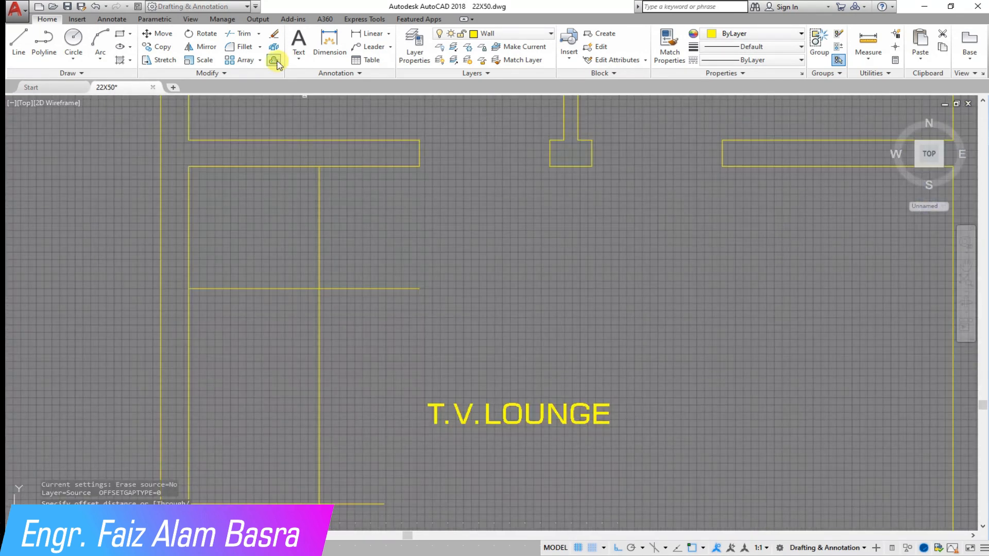
click(319, 236)
click(400, 237)
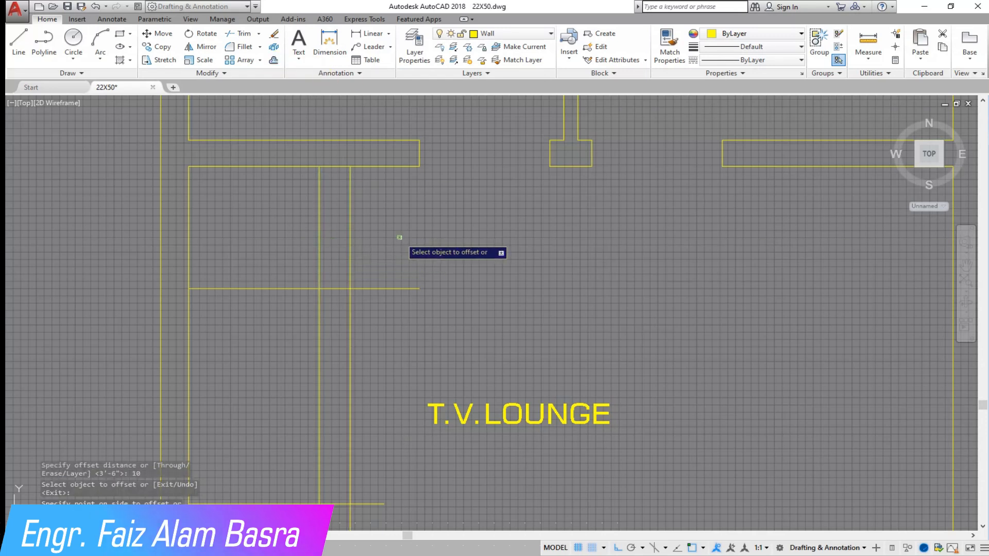
click(351, 251)
click(410, 250)
click(380, 249)
click(380, 248)
scroll(407, 243, down, 3)
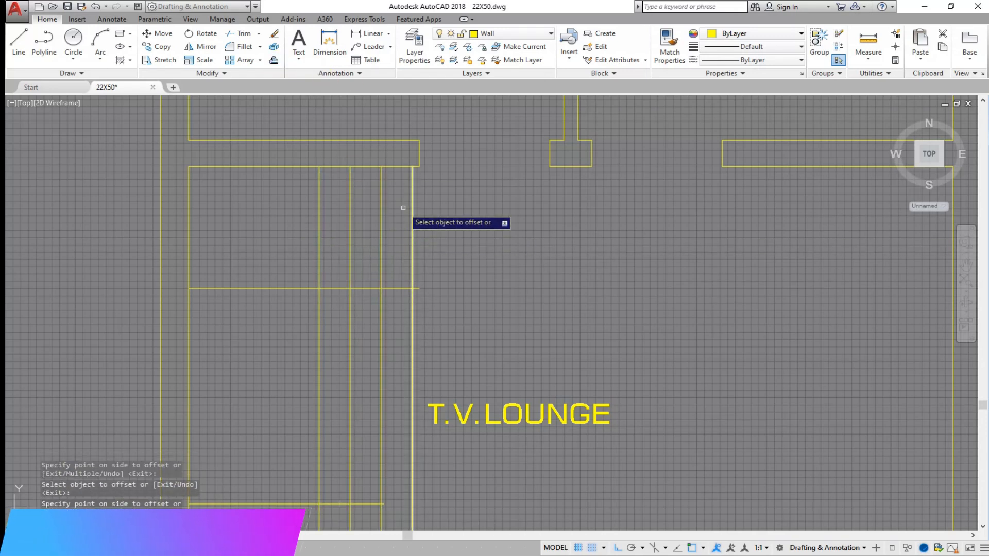
scroll(410, 241, up, 2)
key(Escape)
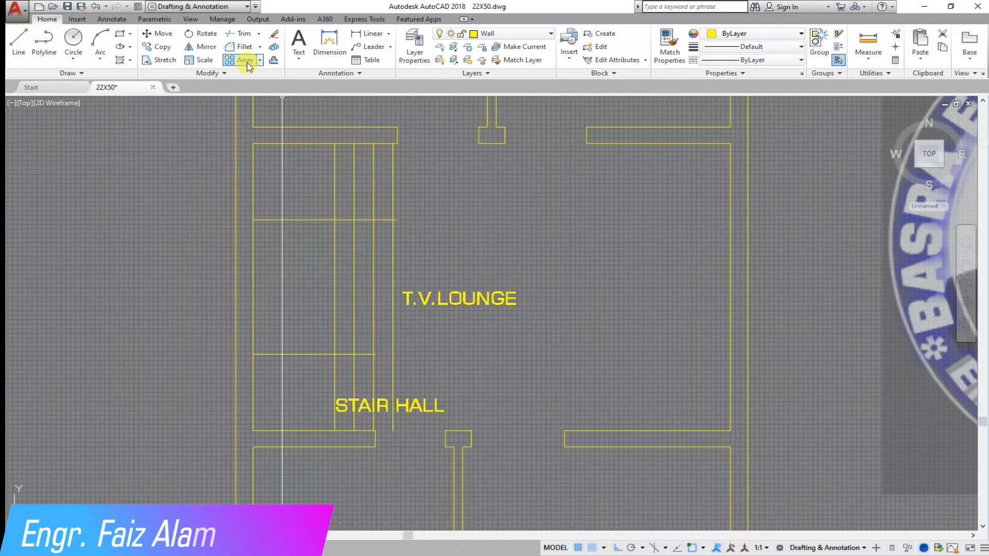
Trim the vertical tread lines between the upper and lower stair flights and cut off the overhanging flight edges.
key(Return)
click(404, 270)
click(340, 227)
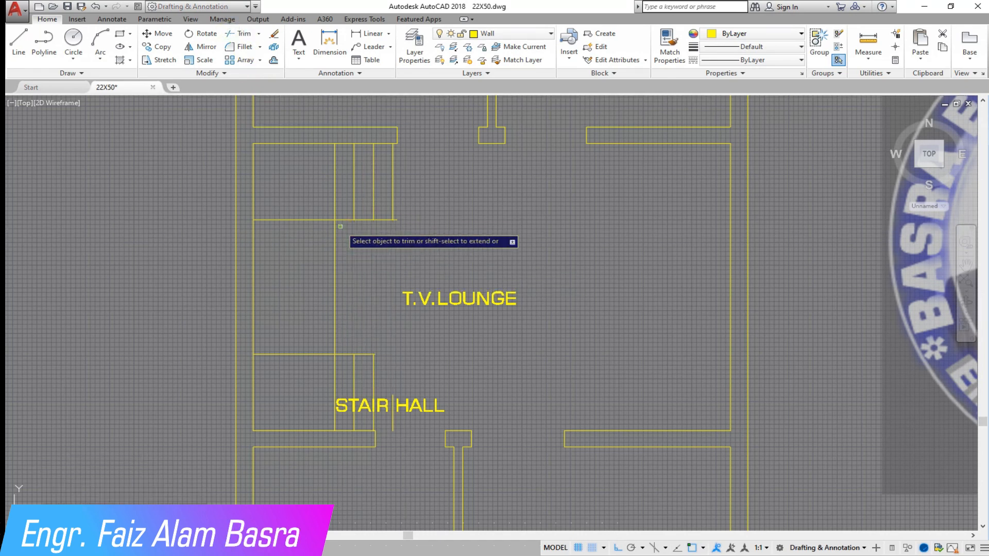
scroll(402, 232, up, 2)
click(404, 237)
click(387, 185)
scroll(431, 197, down, 2)
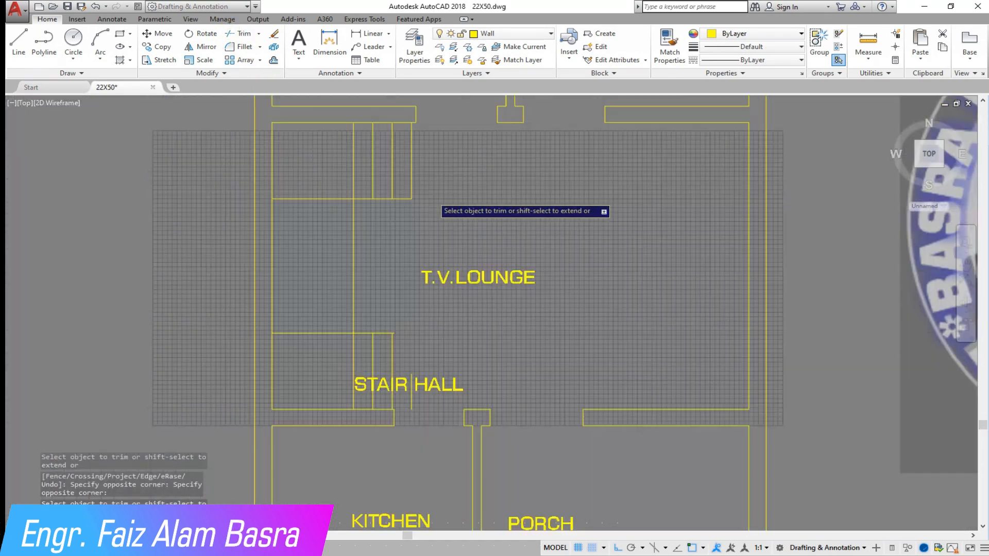
scroll(407, 338, up, 3)
scroll(361, 332, down, 4)
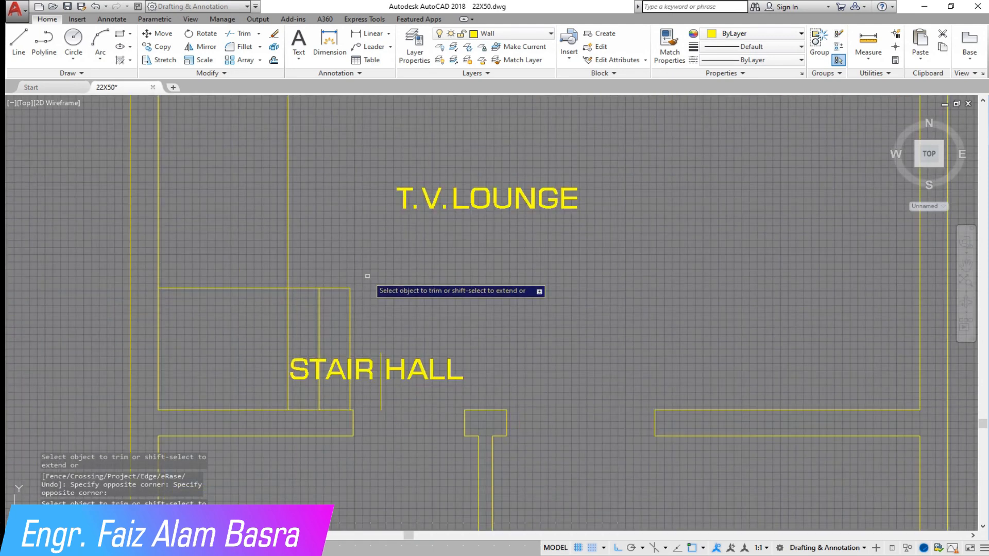
Erase the leftover vertical line crossing the STAIR HALL label beside the lower flight.
right_click(399, 322)
click(410, 333)
click(380, 379)
click(275, 37)
scroll(326, 352, down, 4)
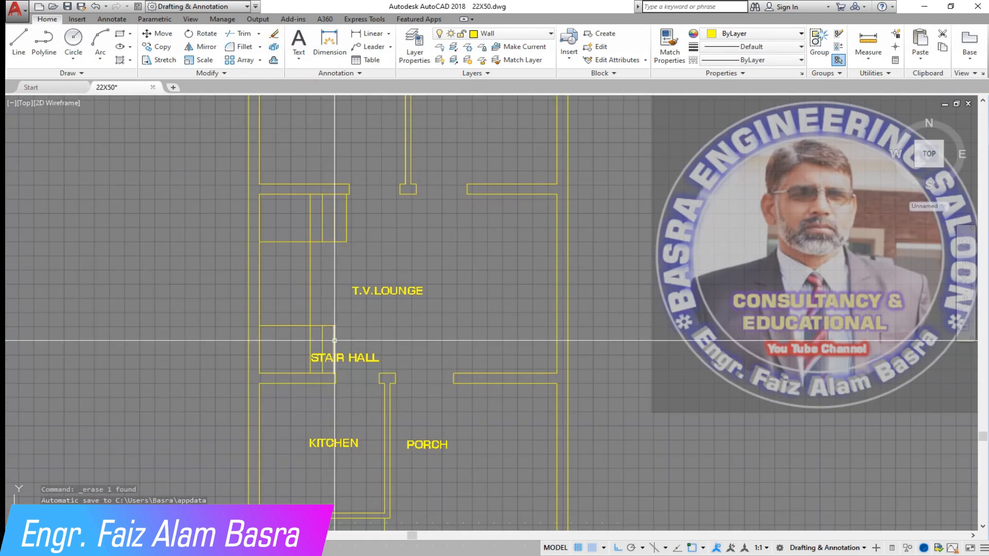
Offset the upper flight's lower edge downward seven times at 10-inch spacing to create the middle flight's treads.
scroll(333, 329, up, 2)
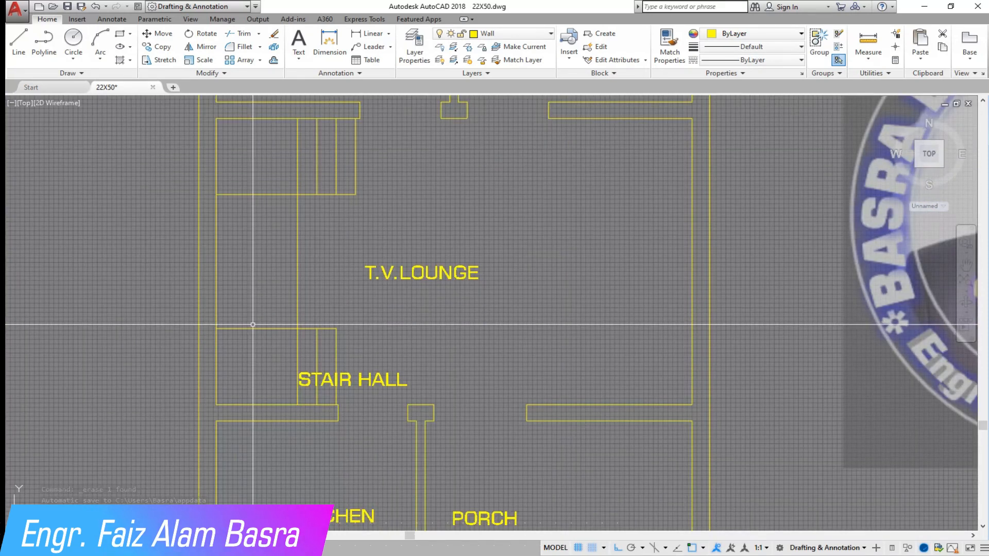
scroll(281, 139, up, 2)
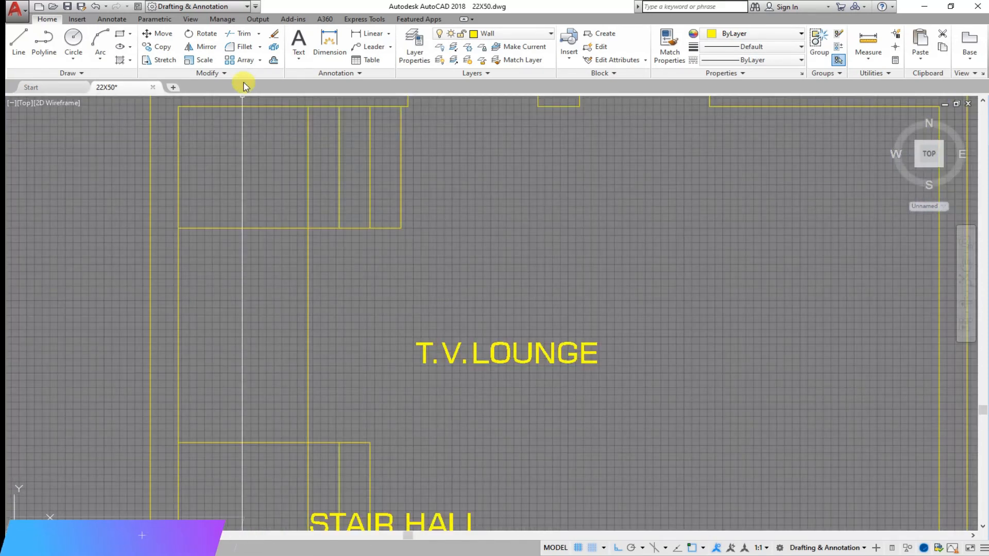
click(275, 60)
key(Return)
click(295, 228)
click(286, 258)
click(281, 257)
click(287, 284)
click(288, 286)
click(278, 319)
click(277, 315)
click(276, 348)
click(276, 343)
click(272, 379)
click(271, 372)
click(271, 401)
click(271, 401)
click(270, 423)
scroll(408, 325, down, 1)
scroll(291, 439, up, 1)
right_click(303, 402)
click(318, 409)
Measure the gap between the last tread and the lower flight's edge with a temporary linear dimension.
scroll(262, 378, up, 2)
scroll(263, 373, up, 2)
click(362, 34)
click(207, 360)
click(206, 313)
click(173, 368)
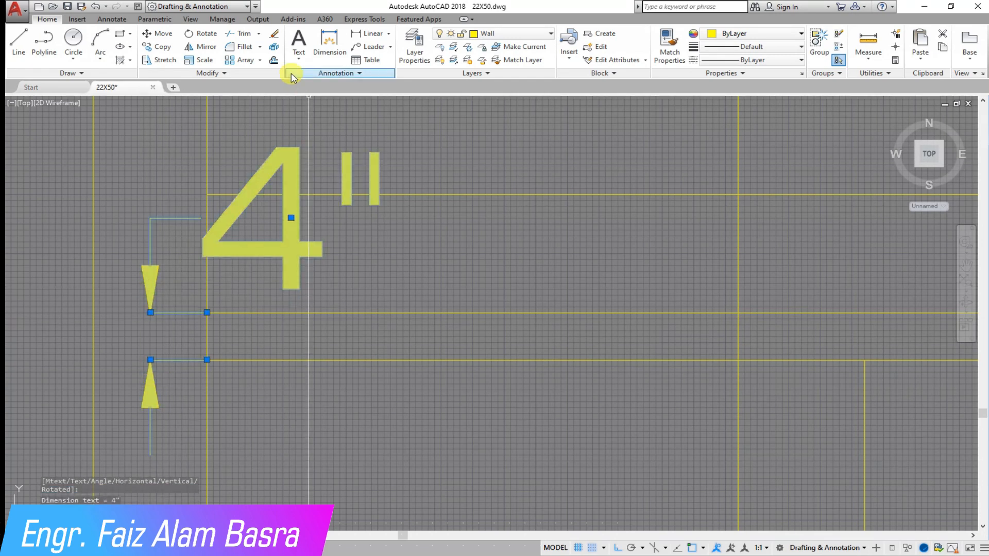
scroll(248, 342, down, 5)
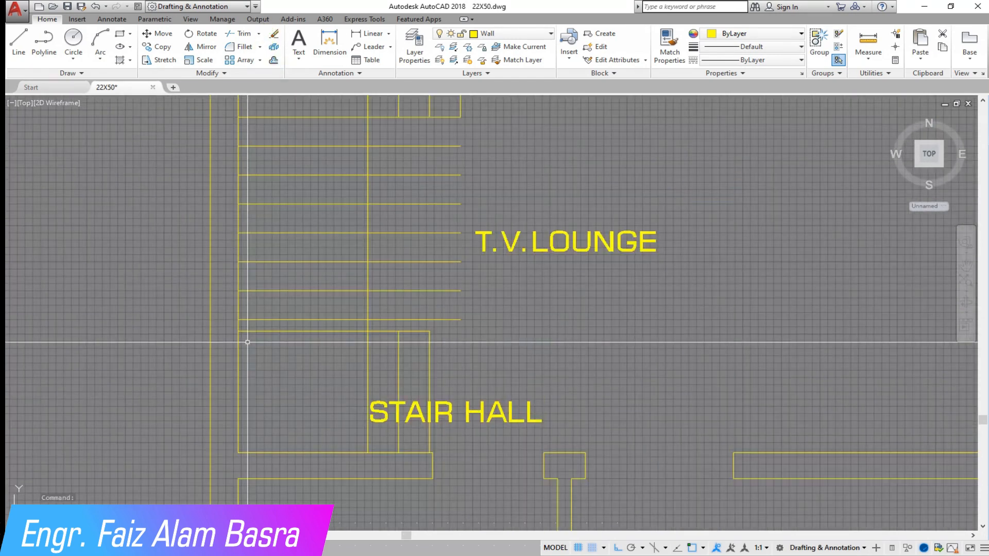
Try to stretch the lower flight's upper edge 2 inches up toward the last tread.
scroll(250, 337, up, 2)
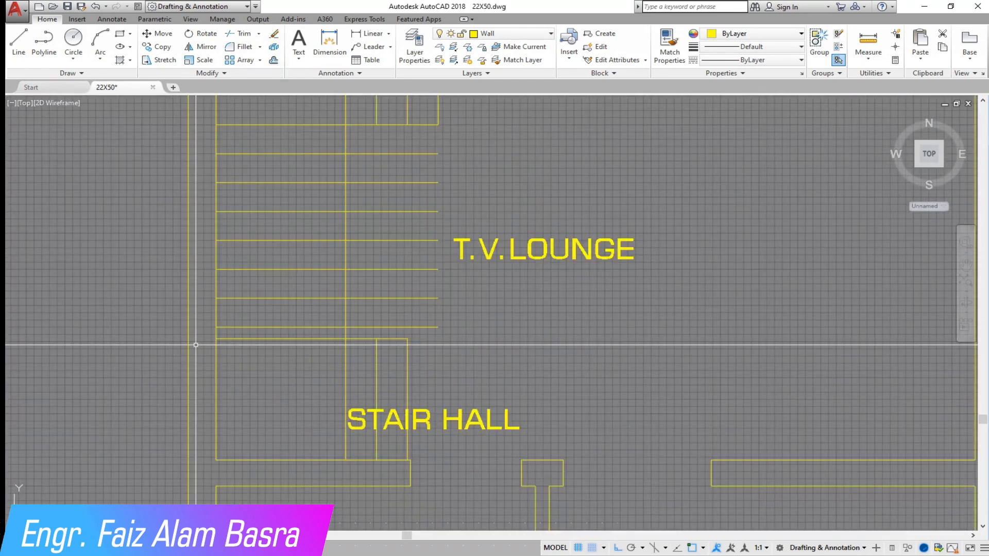
scroll(417, 461, down, 2)
scroll(438, 285, up, 5)
scroll(355, 276, up, 2)
scroll(412, 173, down, 5)
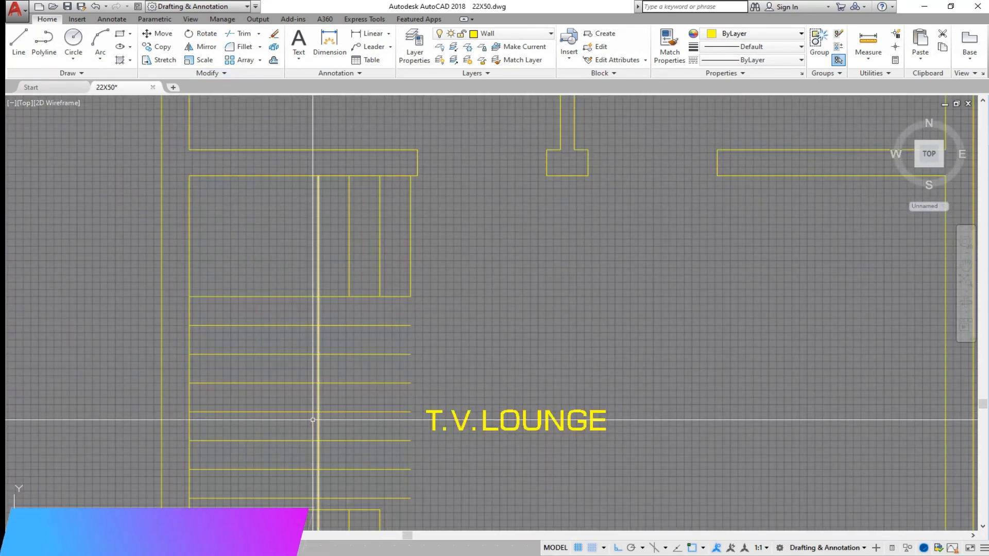
scroll(344, 238, down, 2)
scroll(296, 456, up, 4)
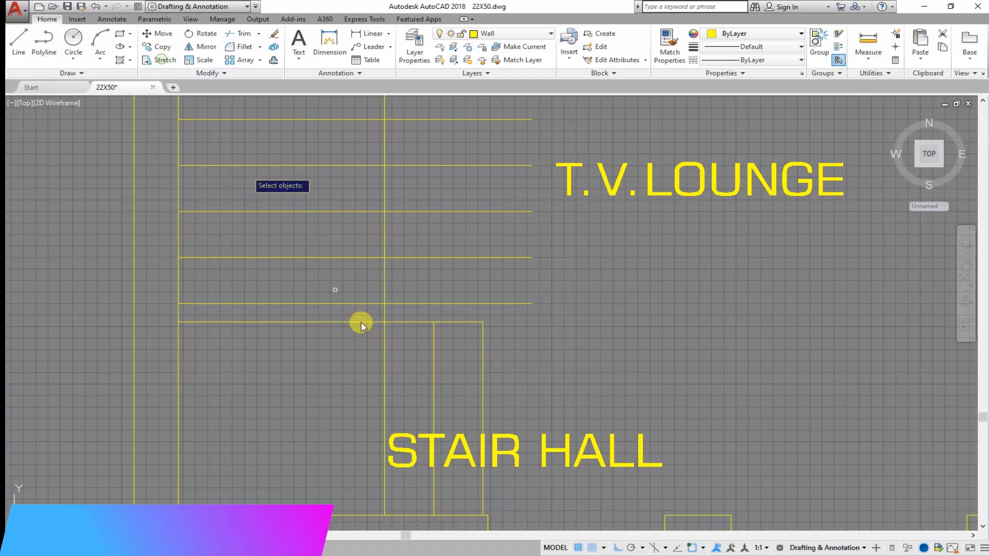
click(183, 313)
right_click(279, 393)
click(279, 393)
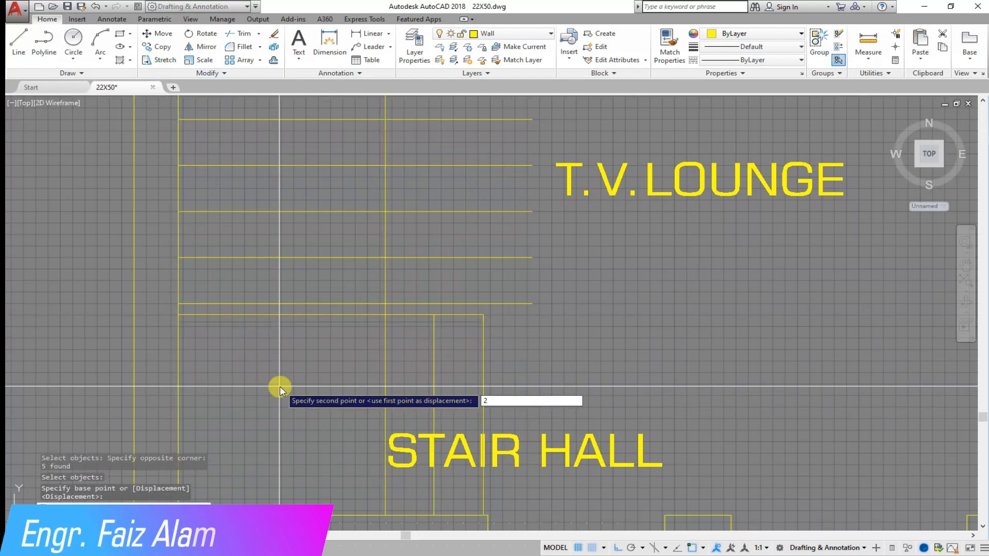
text(2)
key(Return)
Dimension the T.V. lounge's clear depth between its upper and lower walls along the right side.
scroll(280, 389, down, 5)
click(372, 34)
click(716, 291)
click(659, 304)
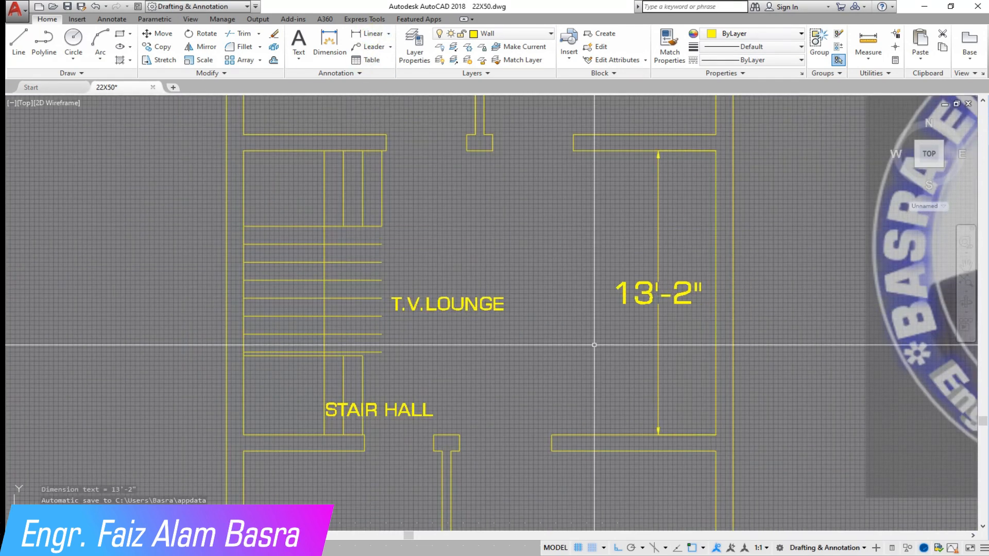
Undo the lounge depth dimension and the stretch of the lower flight's edge.
click(96, 7)
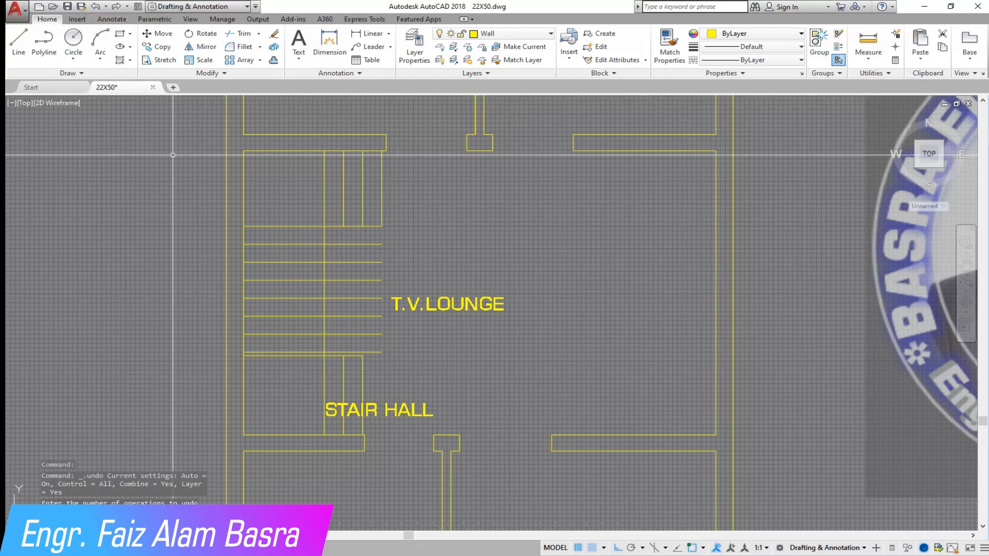
click(96, 7)
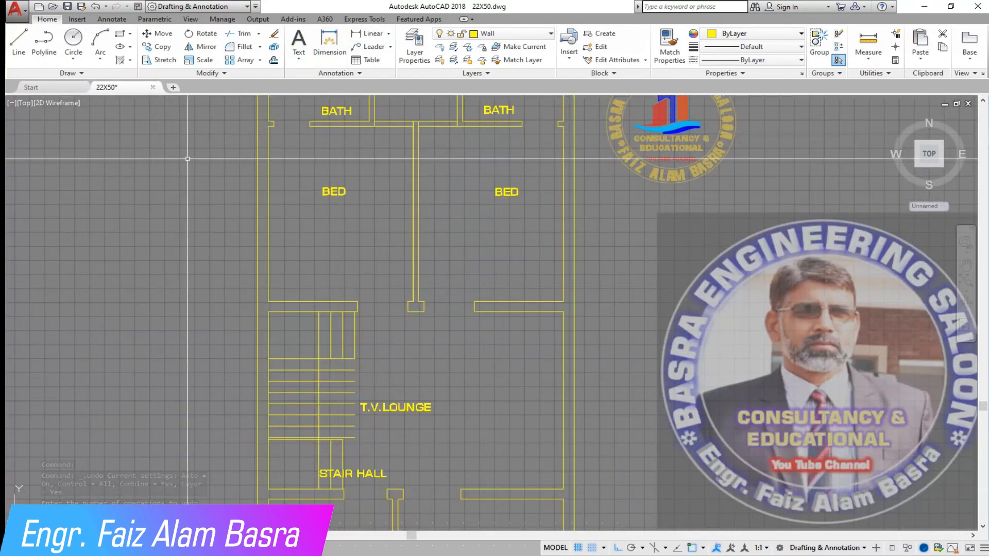
scroll(283, 482, up, 3)
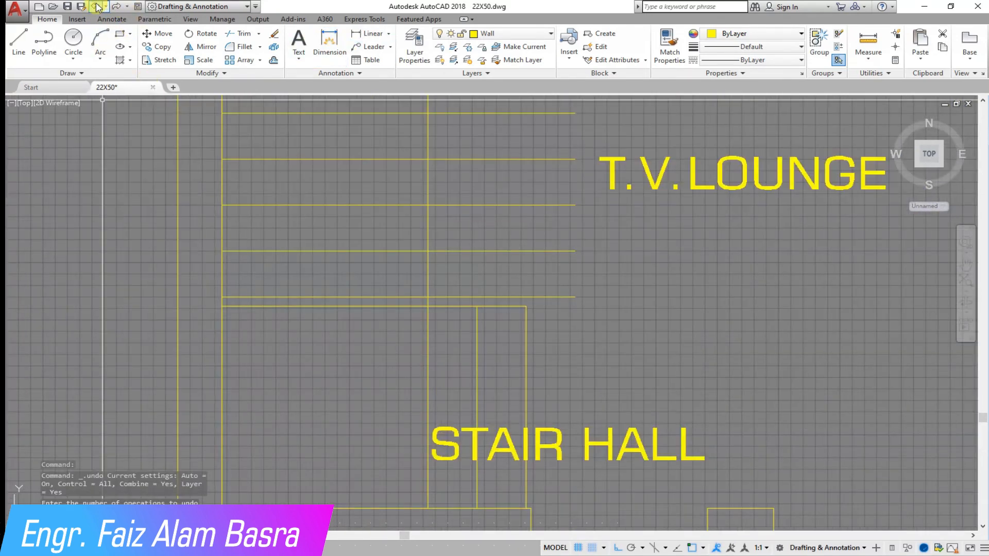
click(96, 8)
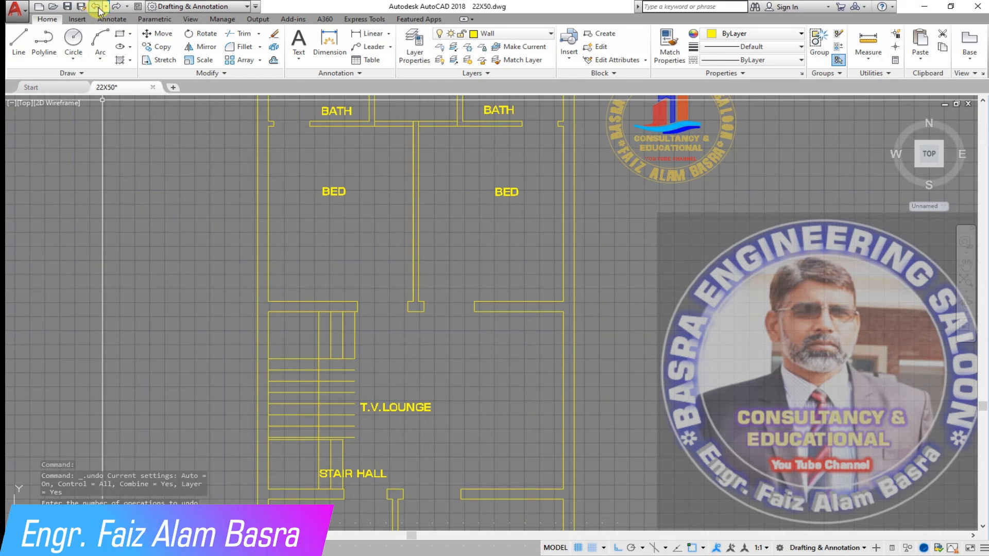
click(96, 7)
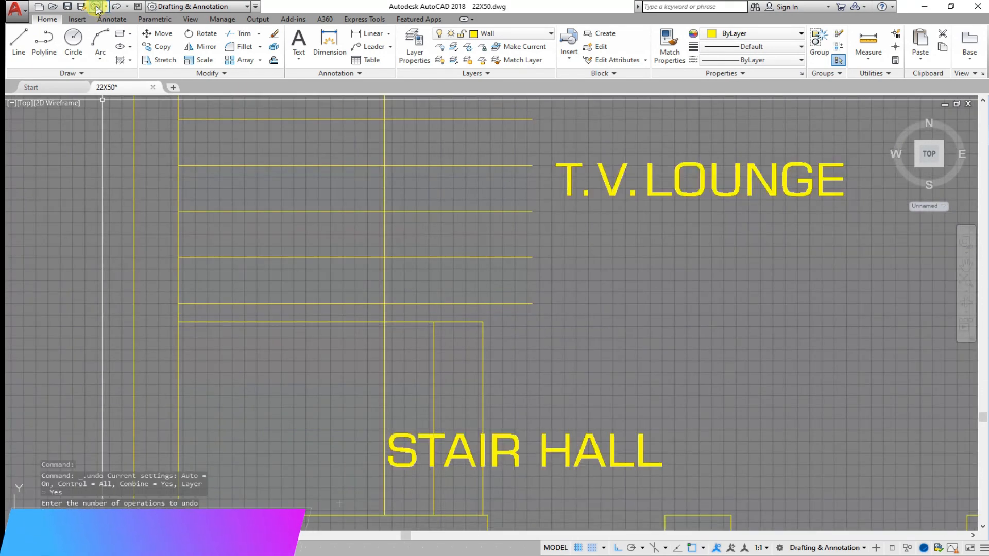
Stretch the upper walls, T.V. LOUNGE label and stair treads down until the last tread meets the lower flight's upper edge.
scroll(285, 372, down, 2)
click(166, 61)
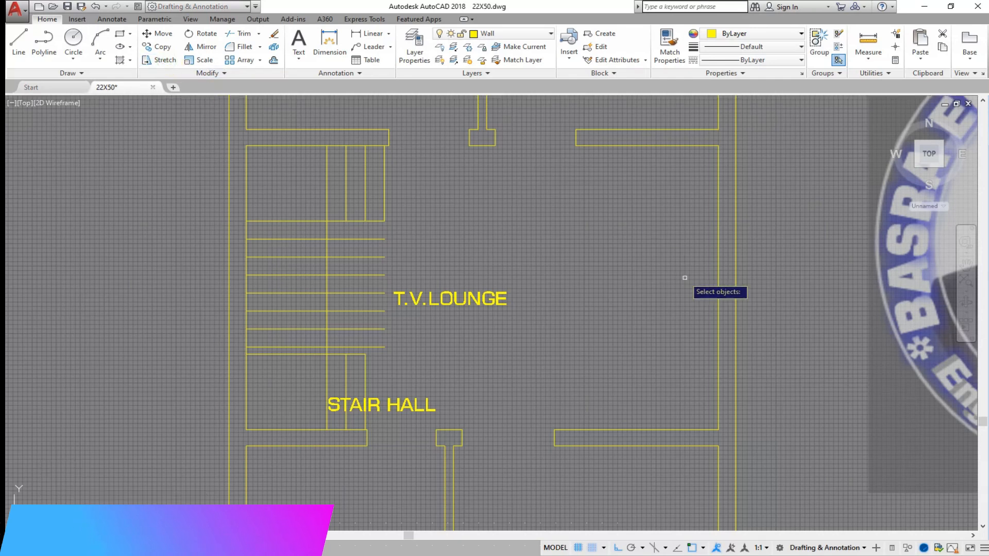
click(755, 353)
click(764, 359)
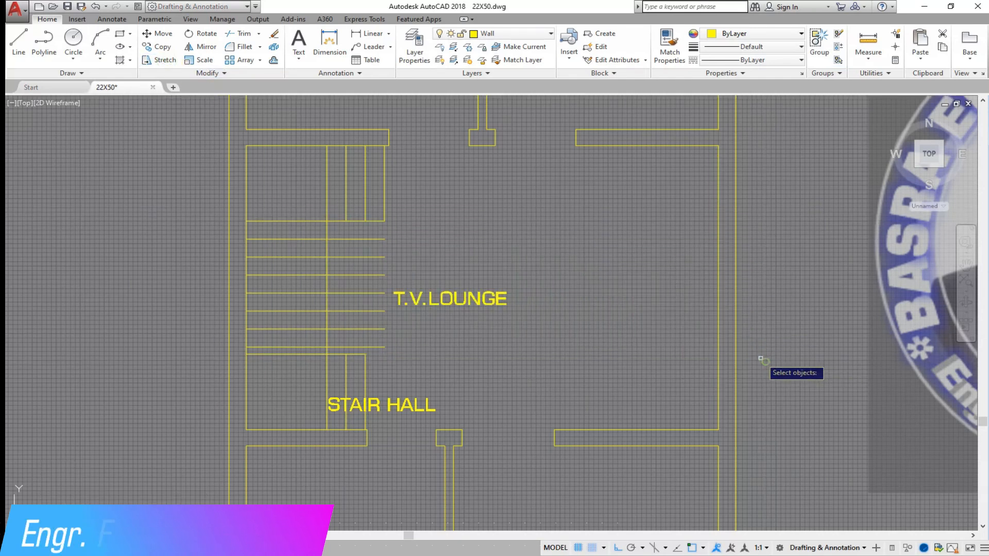
click(758, 350)
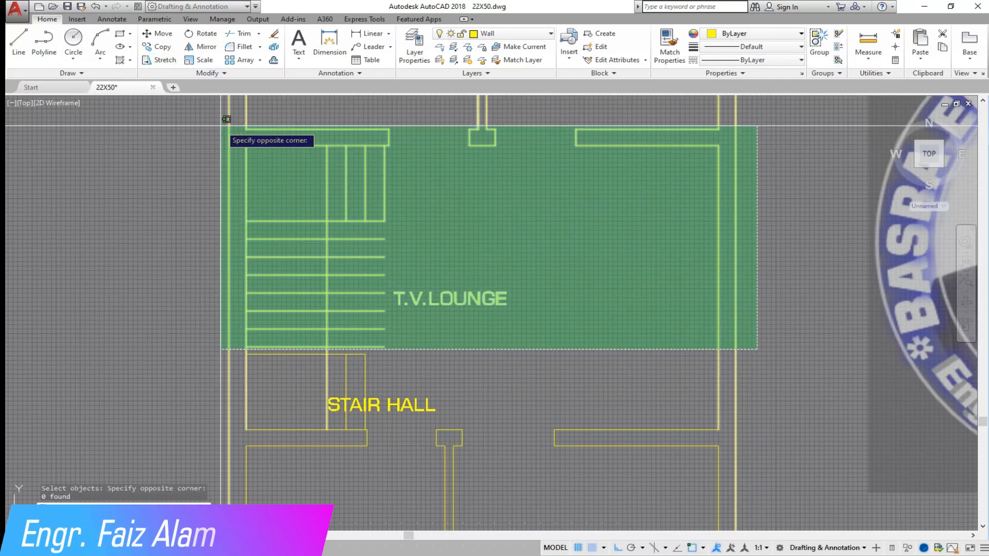
click(214, 107)
key(Return)
click(449, 194)
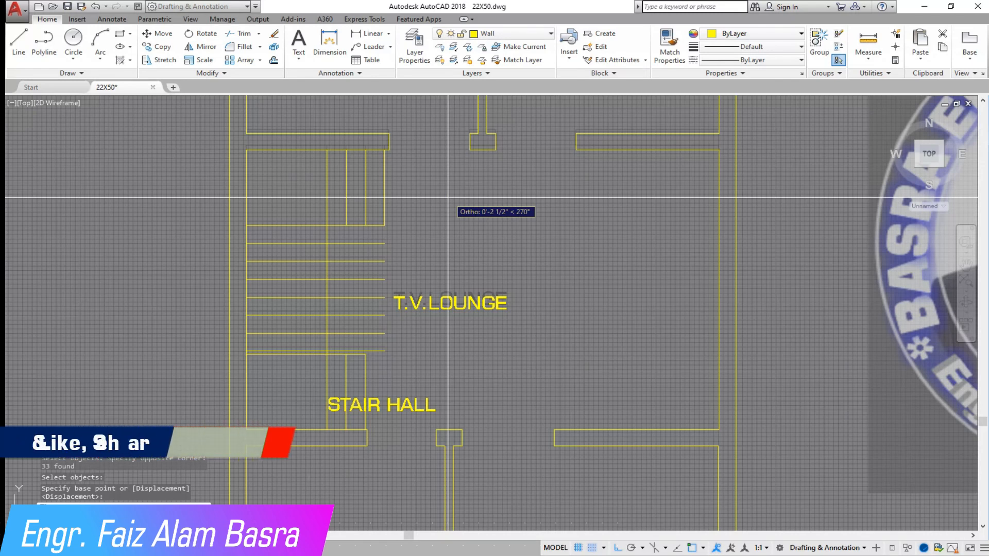
click(448, 198)
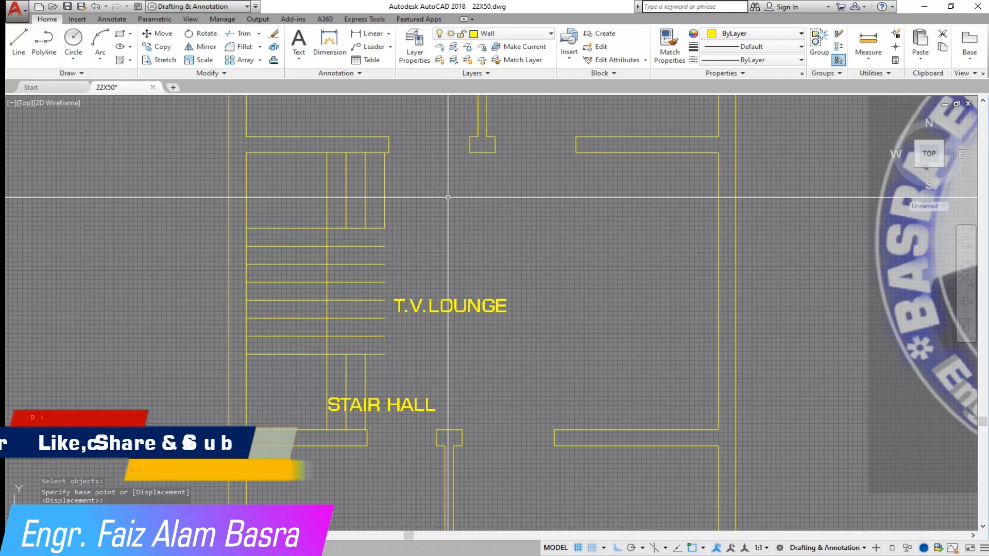
Trim the horizontal tread lines back to the main flight's right edge line.
scroll(321, 353, up, 2)
scroll(384, 299, down, 2)
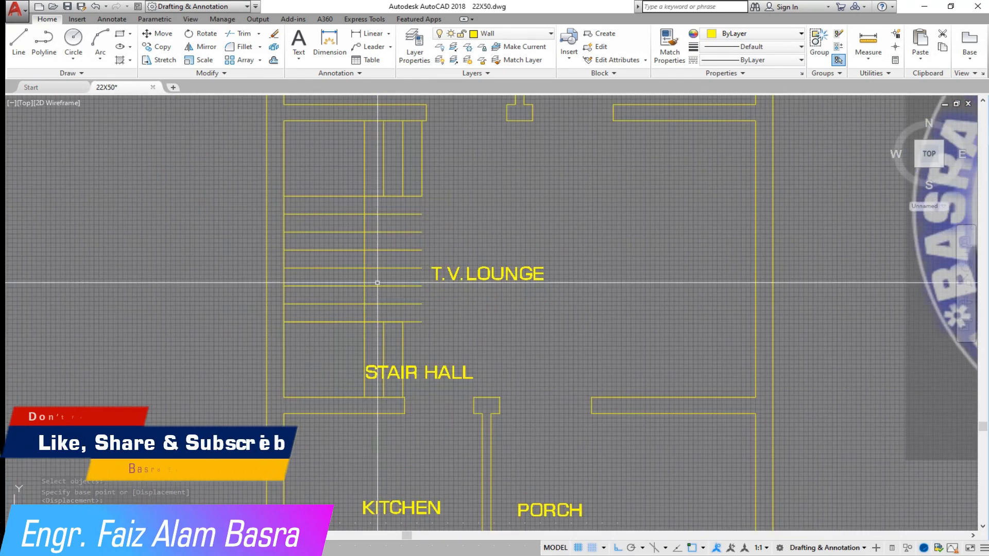
scroll(383, 299, down, 2)
scroll(383, 300, up, 2)
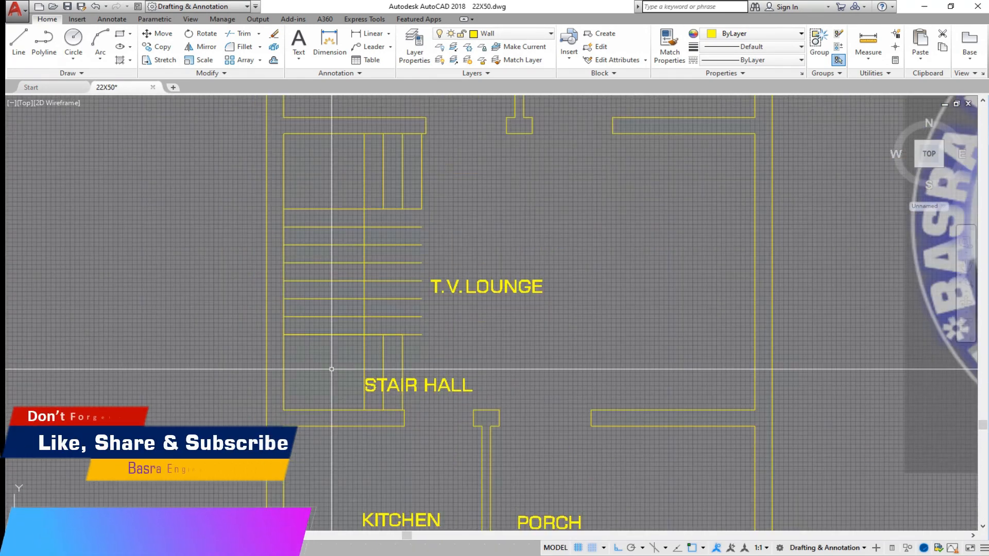
scroll(404, 355, up, 2)
click(237, 34)
right_click(469, 176)
click(428, 306)
click(376, 151)
click(465, 339)
right_click(481, 322)
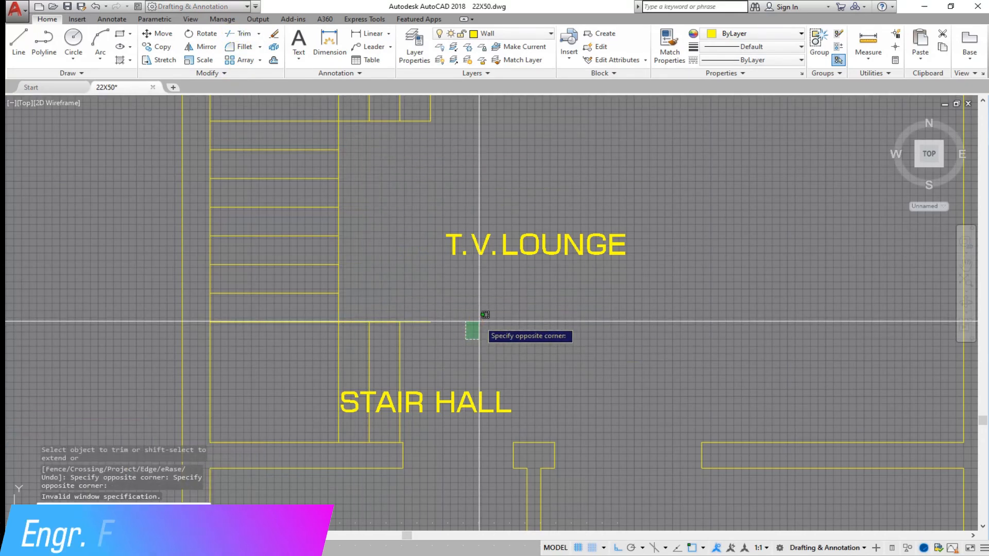
key(Escape)
Delete the untrimmed tread line that overlaps the lower flight's upper edge.
click(452, 353)
click(427, 293)
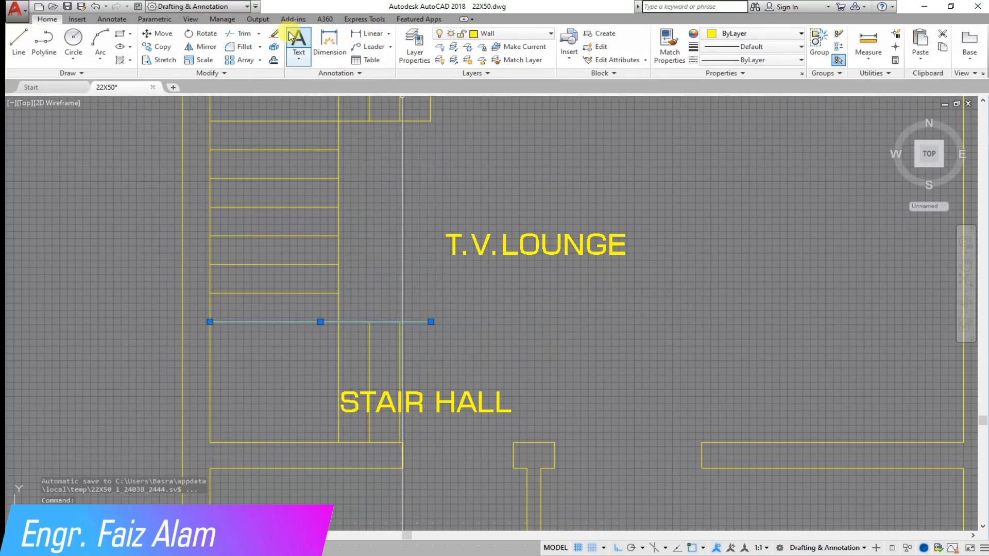
scroll(422, 344, down, 2)
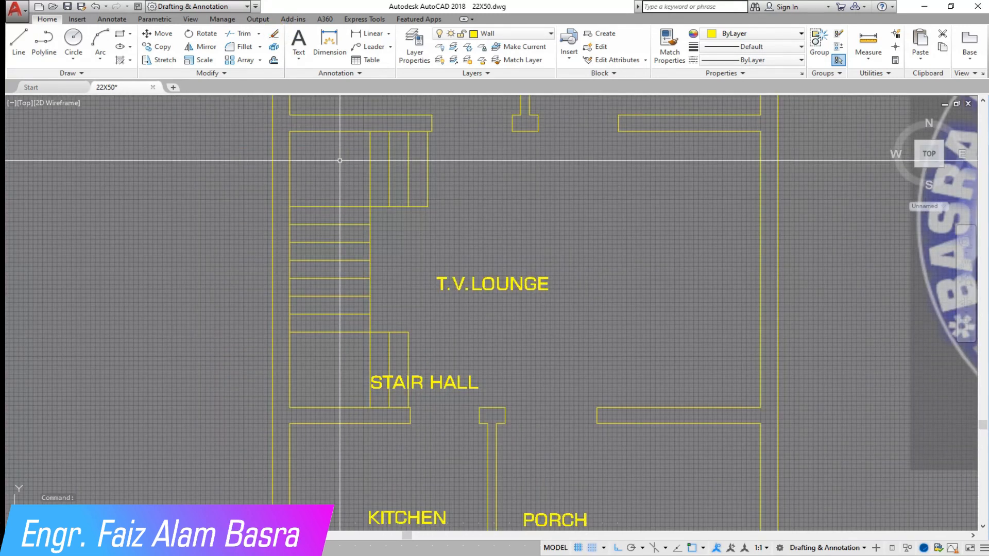
Draw a diagonal line across the upper landing from its outer wall corner to the opposite corner at the first tread.
scroll(354, 167, up, 2)
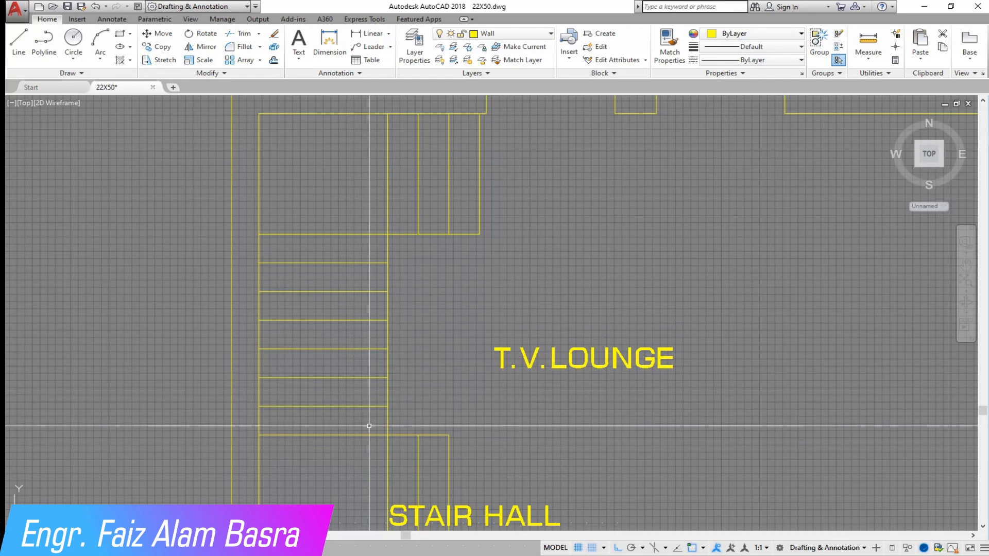
scroll(370, 358, down, 1)
scroll(377, 340, up, 1)
scroll(379, 302, down, 2)
scroll(365, 376, up, 2)
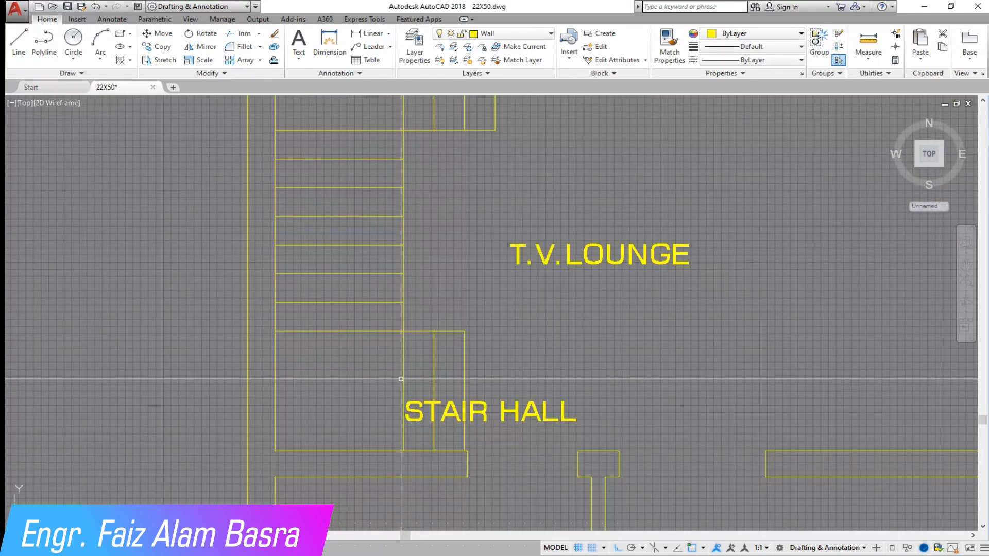
scroll(362, 328, down, 1)
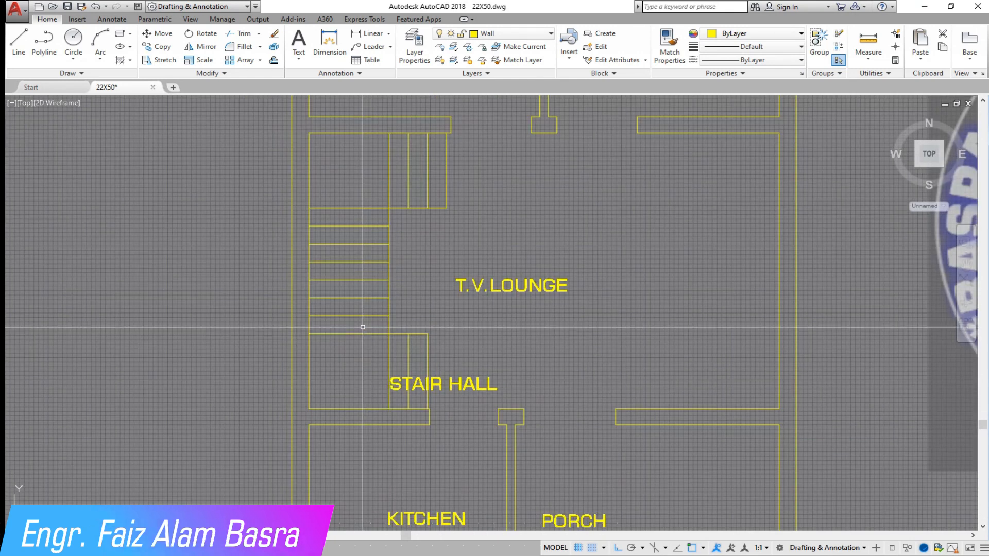
scroll(318, 96, up, 2)
click(19, 43)
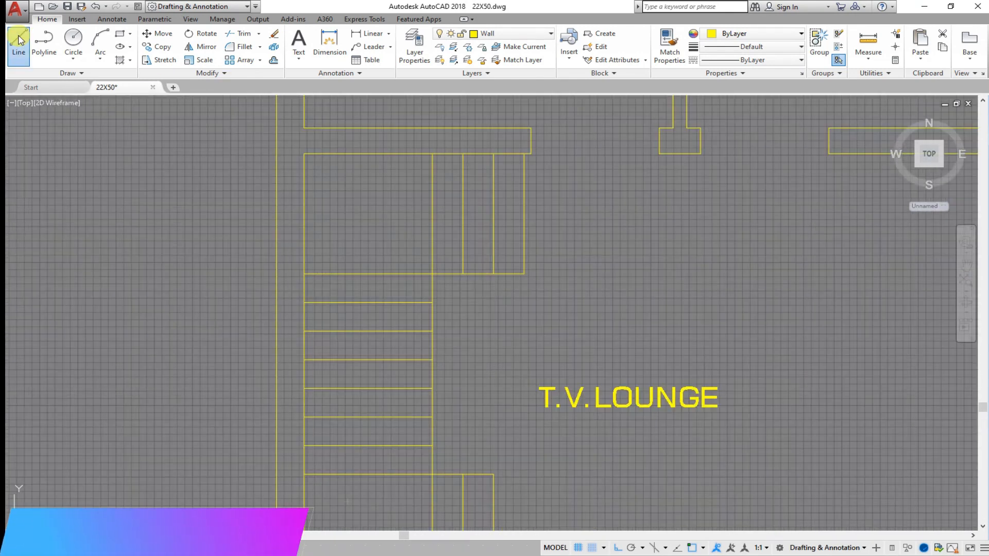
click(304, 154)
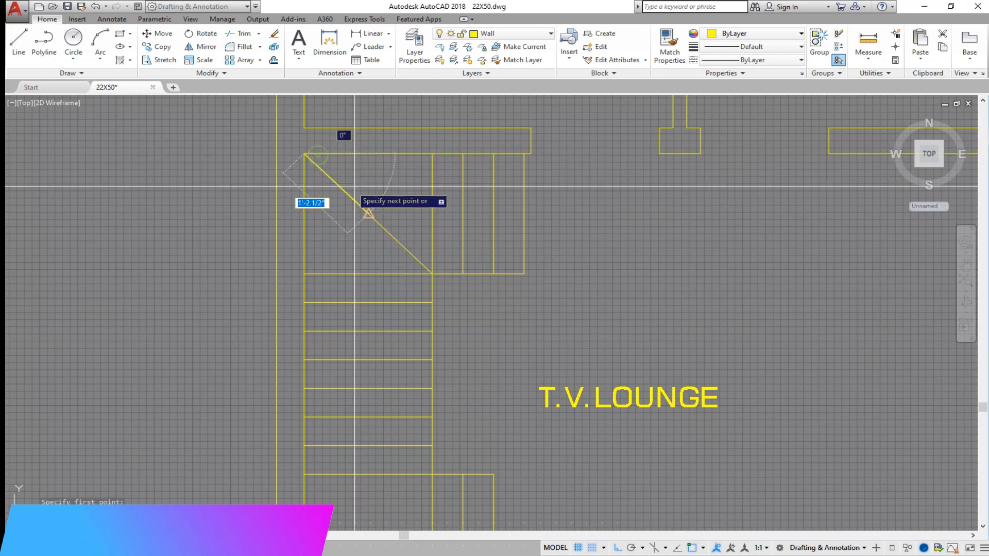
Draw a diagonal line across the lower landing from its upper inner corner to the outer wall corner.
scroll(380, 170, down, 2)
scroll(381, 427, up, 2)
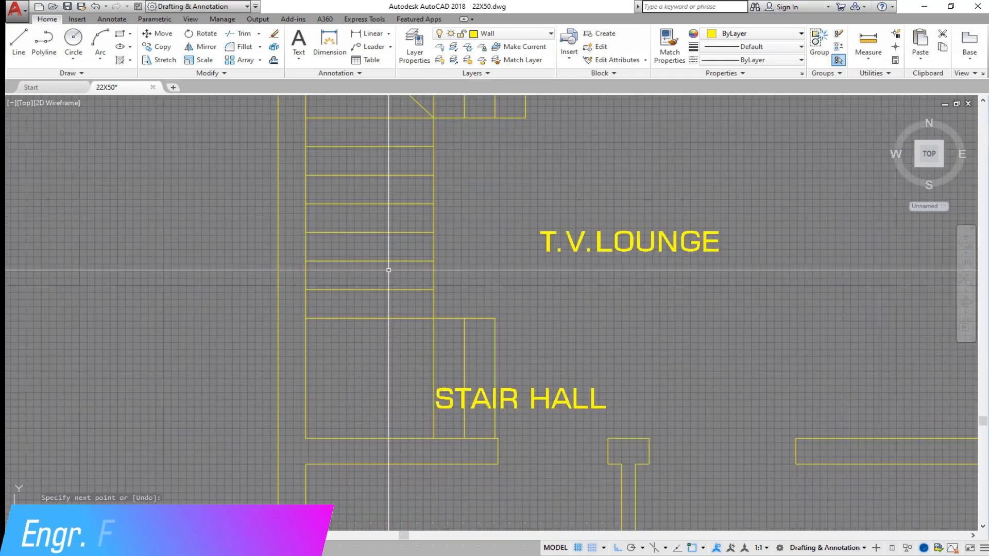
click(277, 62)
click(434, 319)
click(305, 438)
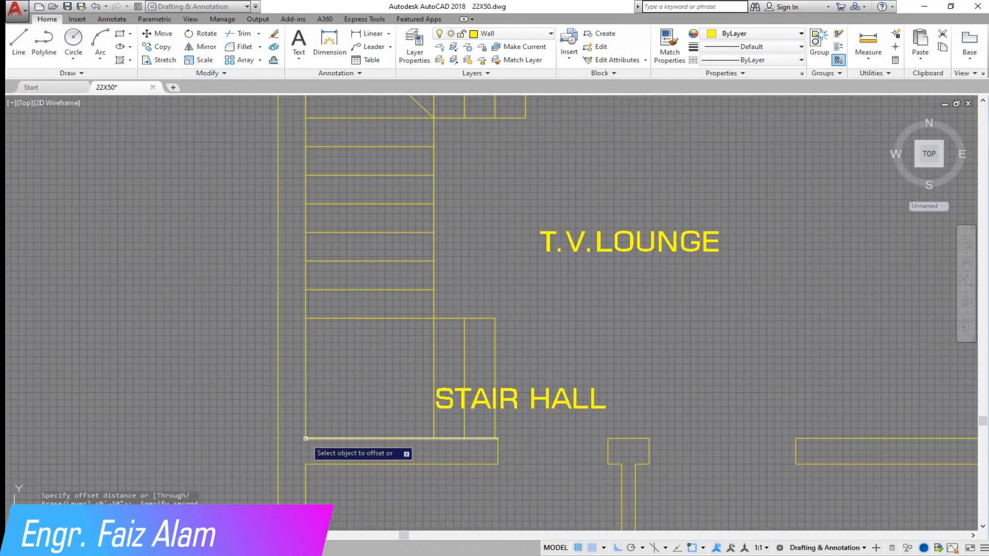
click(18, 41)
click(434, 318)
right_click(315, 438)
click(347, 334)
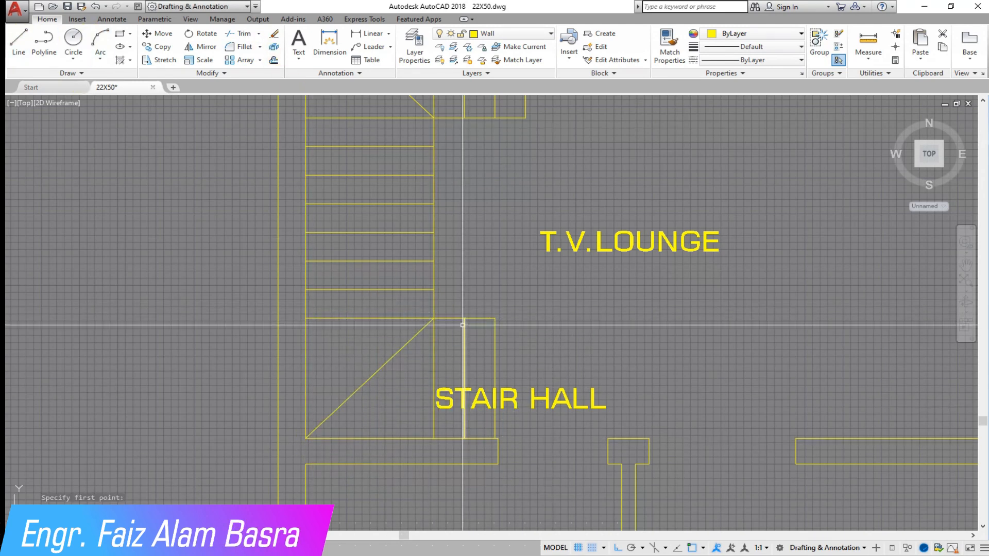
Move the STAIR HALL label straight up off the lower flight, beside the main flight's middle treads.
scroll(461, 322, down, 1)
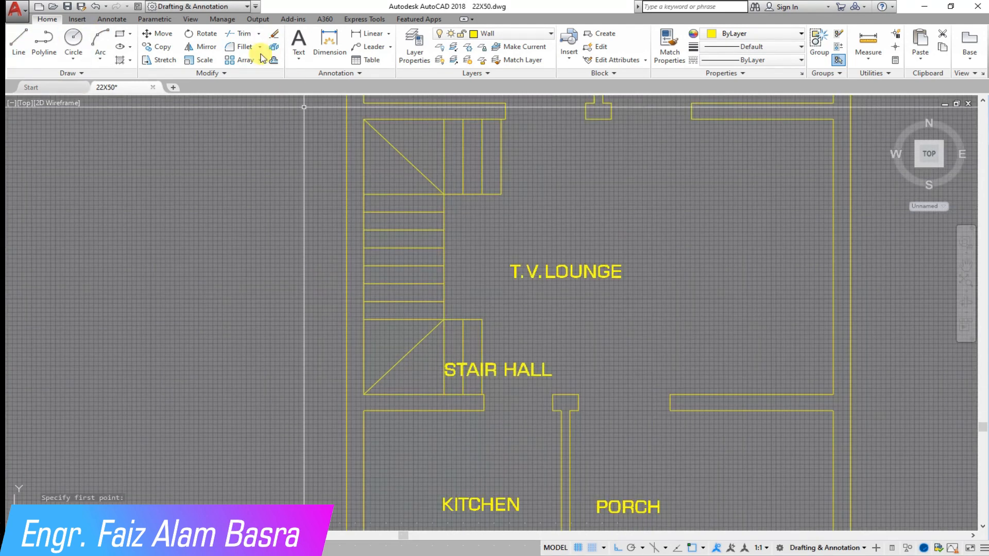
key(Return)
click(526, 365)
click(480, 251)
click(490, 257)
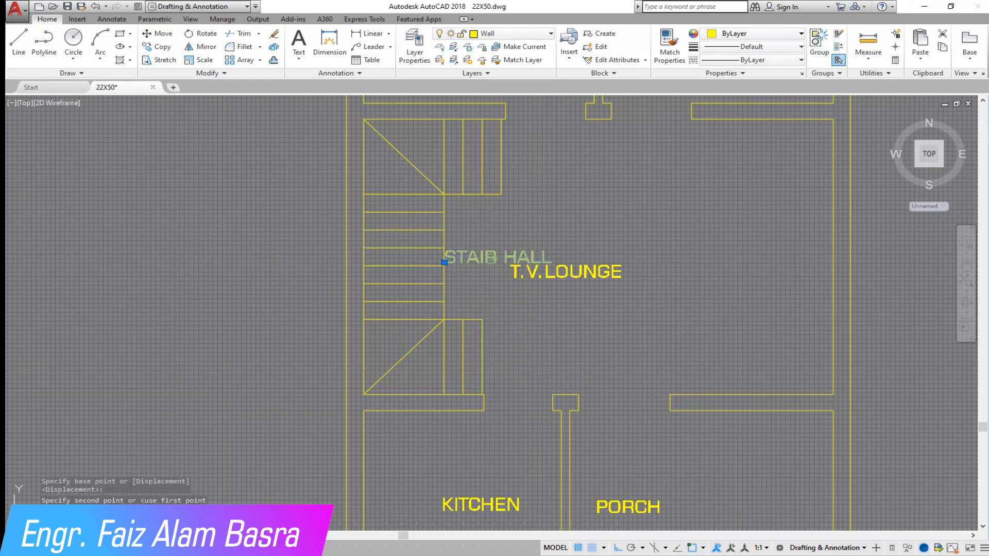
Shorten the STAIR HALL label to STAIR and save the drawing.
double_click(491, 257)
click(502, 254)
key(BackSpace)
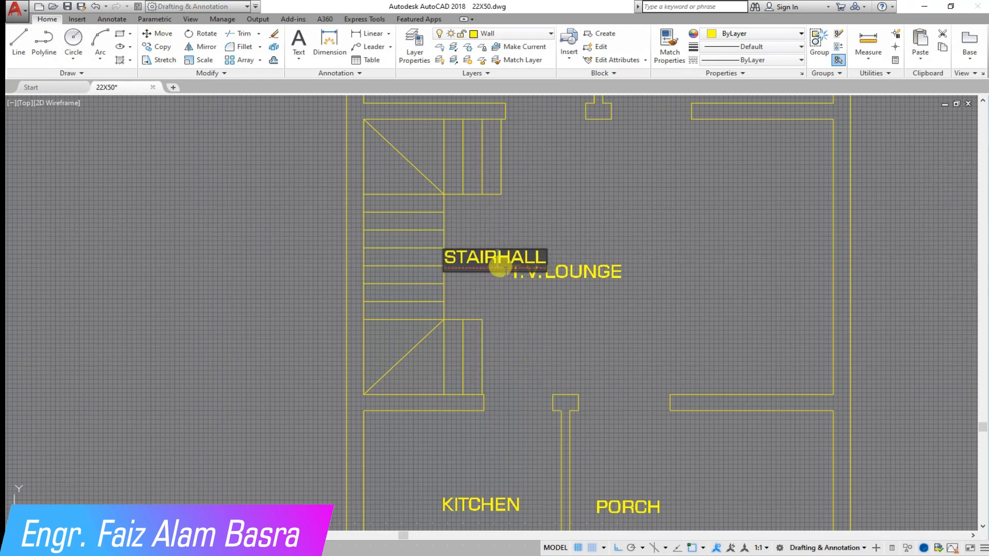
click(516, 306)
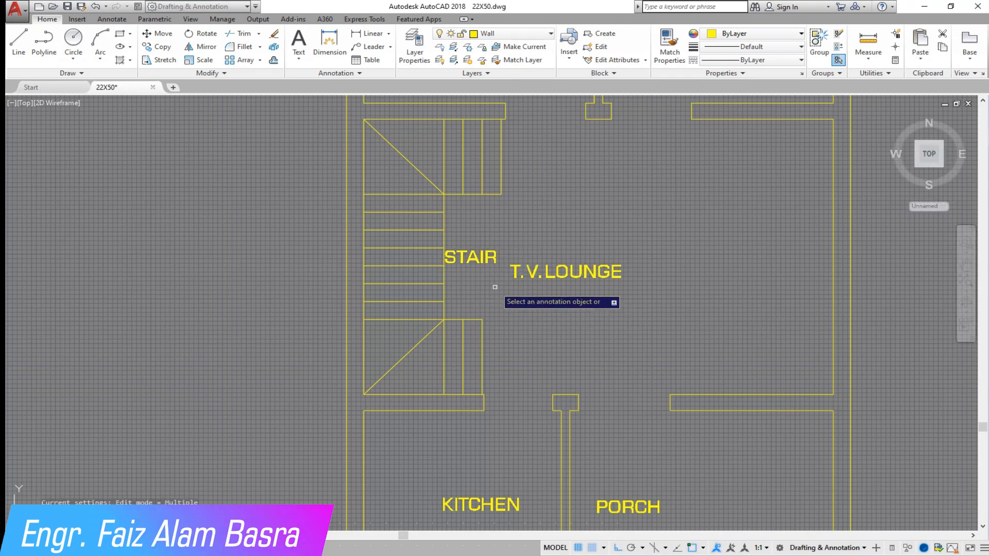
click(68, 7)
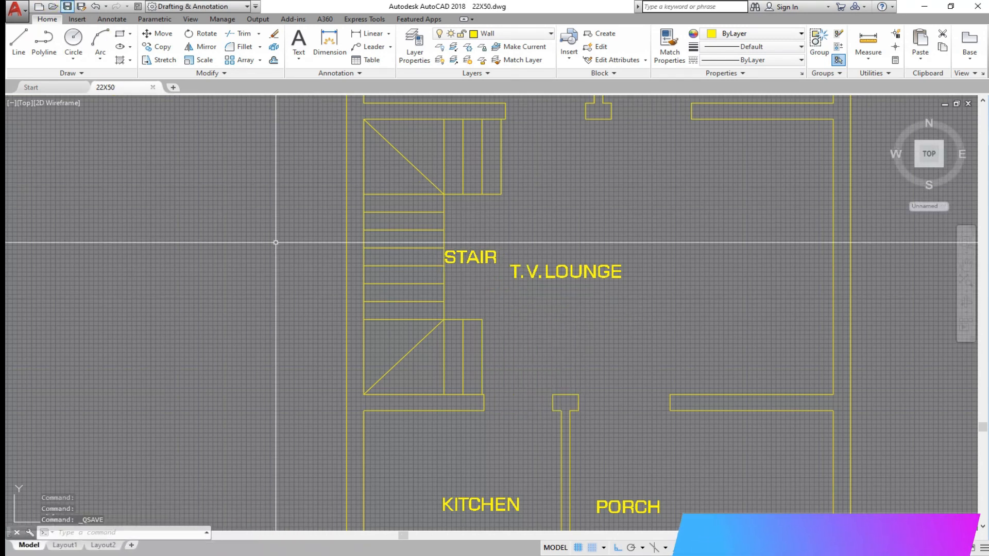
Split the main flight's right edge near its lower end by trimming out one tread bay and extending the upper part across it.
scroll(432, 291, up, 2)
click(229, 37)
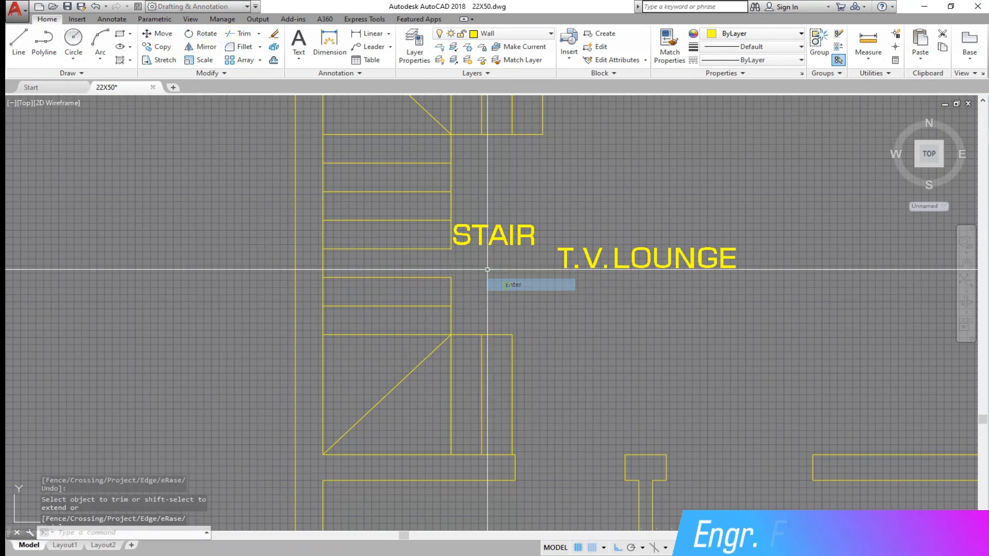
click(258, 33)
click(244, 57)
key(Return)
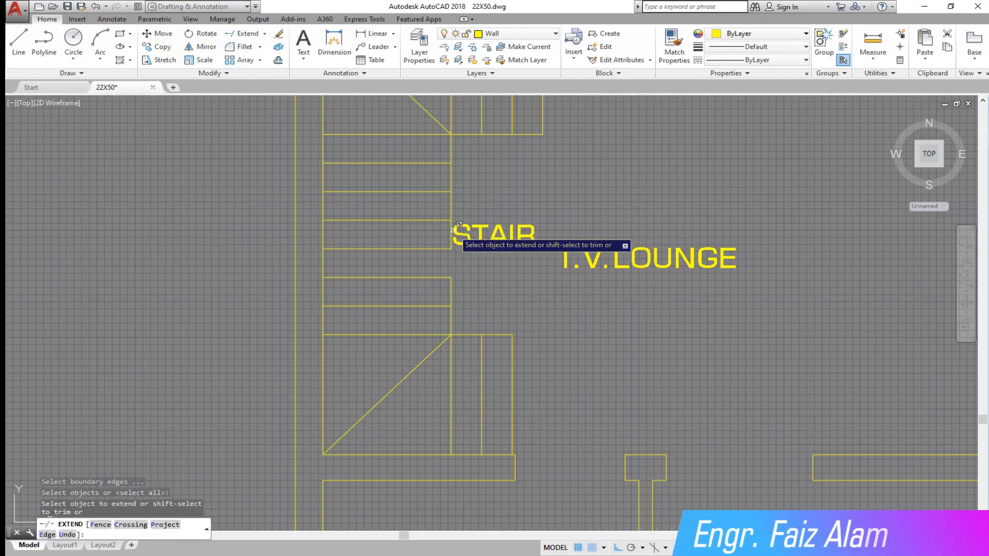
right_click(468, 247)
click(478, 255)
Give the last treads, the lower landing diagonal and the lower flight's lines the DASHED linetype.
click(523, 404)
click(353, 297)
click(806, 60)
click(766, 123)
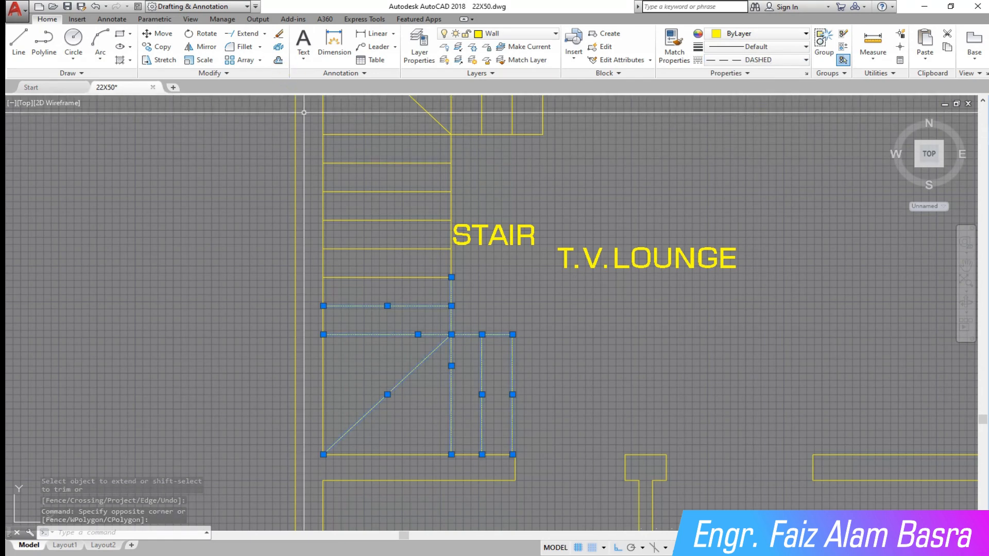
Increase the linetype scale of the dashed lower stair lines and save the drawing.
click(137, 7)
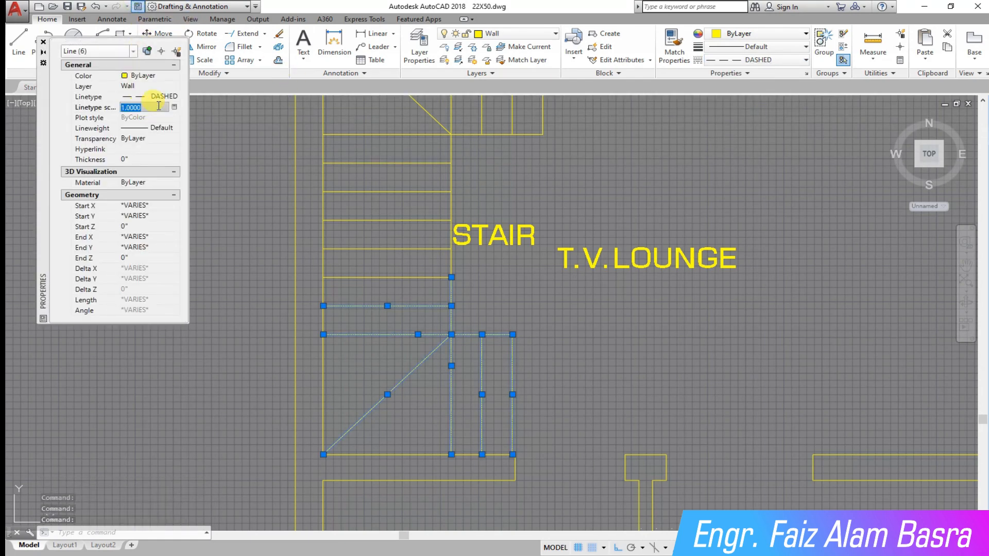
key(Escape)
key(Escape)
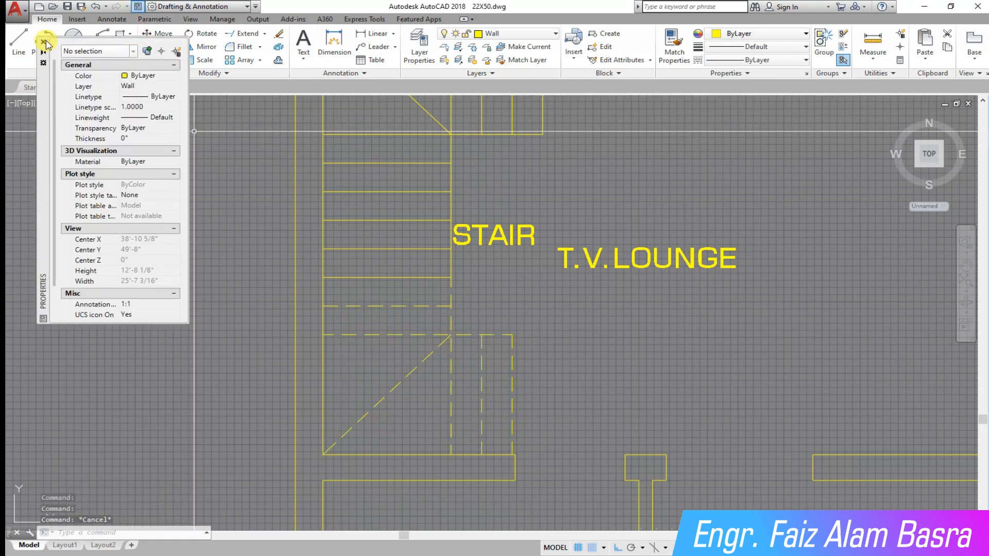
click(43, 42)
scroll(274, 362, down, 2)
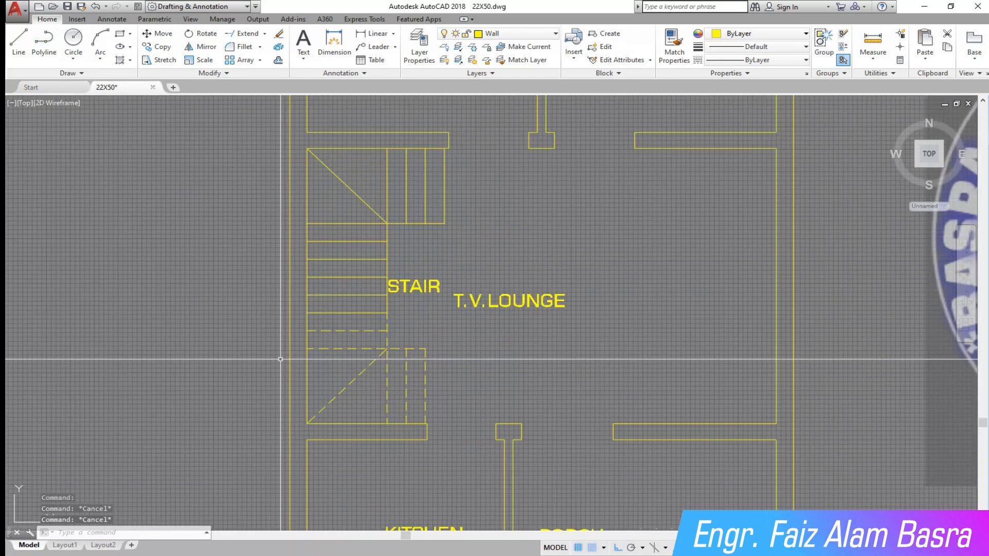
click(67, 6)
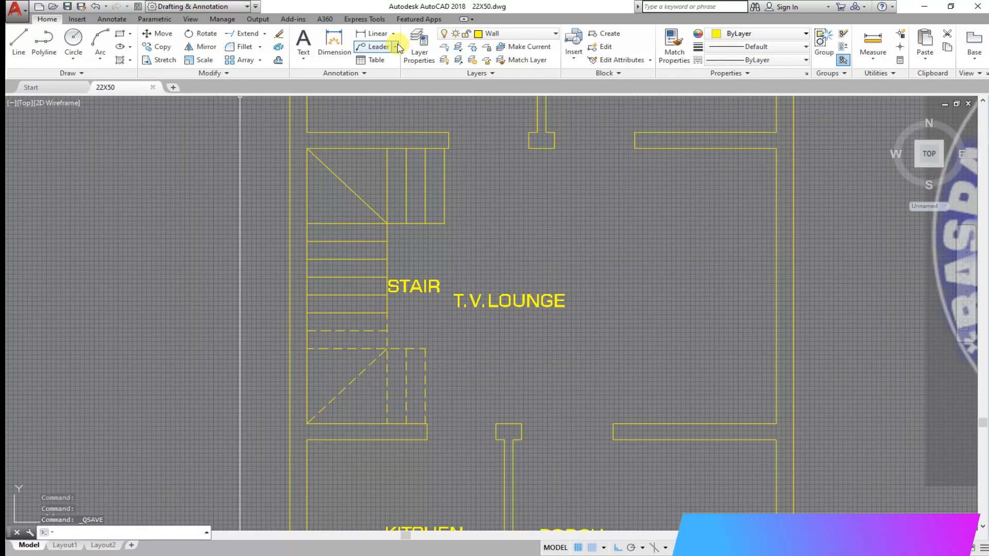
click(395, 46)
click(378, 62)
scroll(435, 389, up, 5)
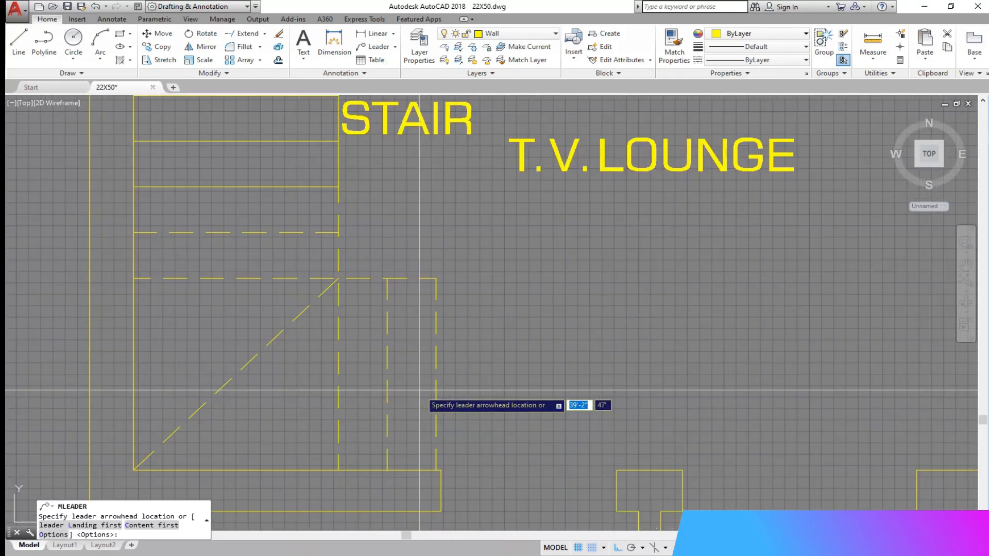
scroll(435, 390, down, 2)
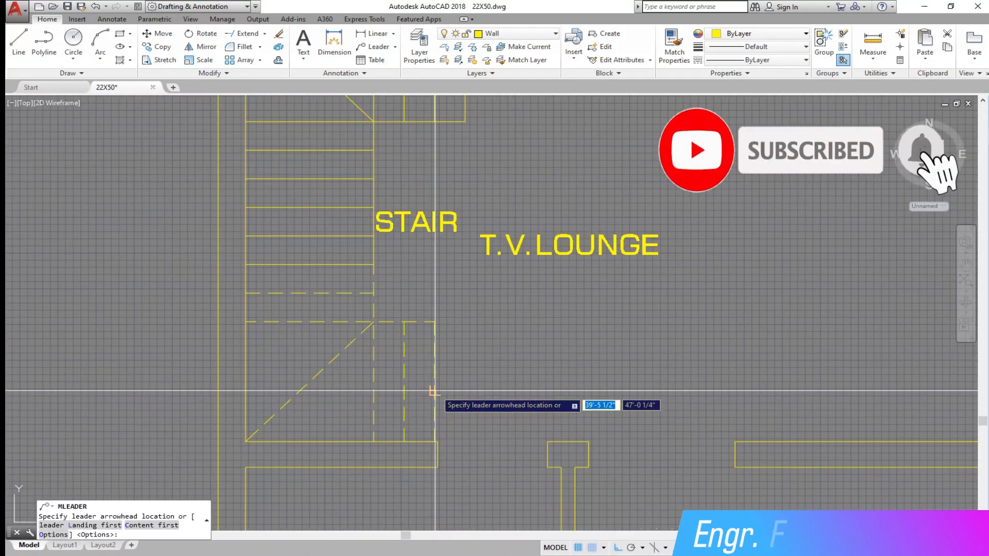
click(310, 381)
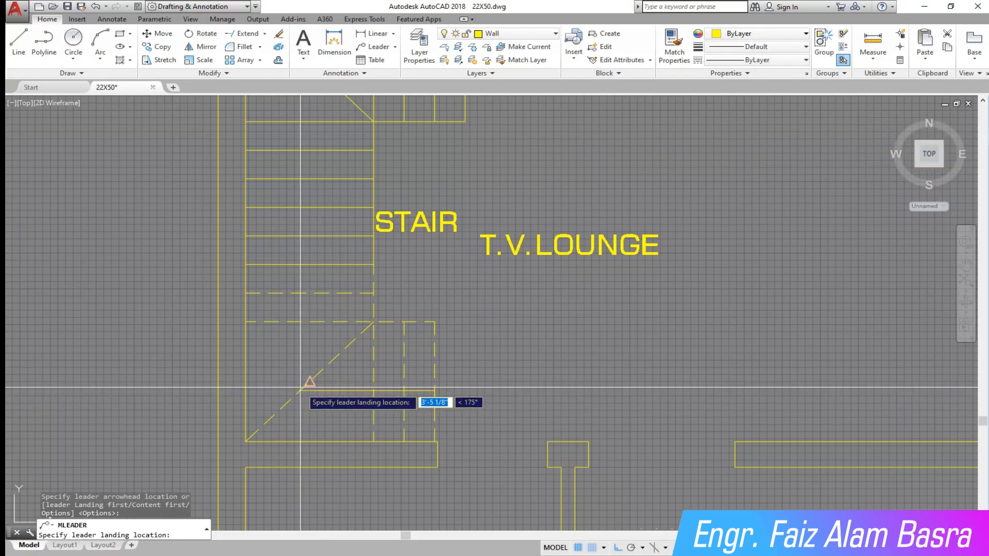
key(Escape)
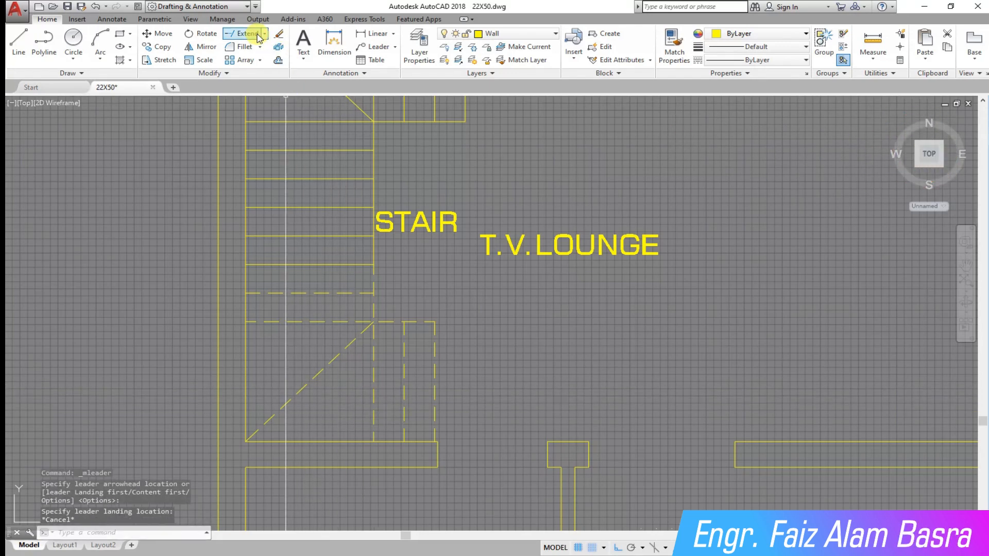
click(375, 47)
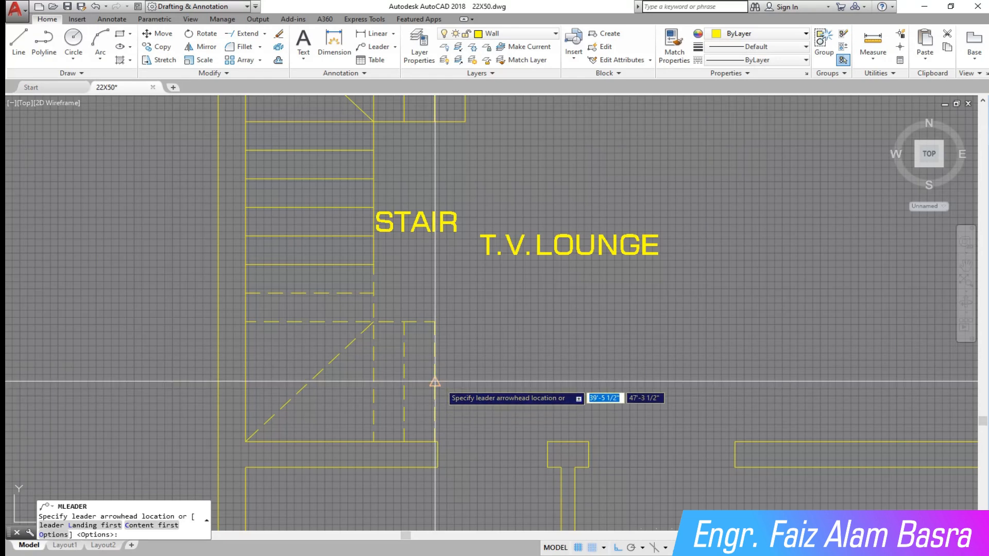
click(307, 331)
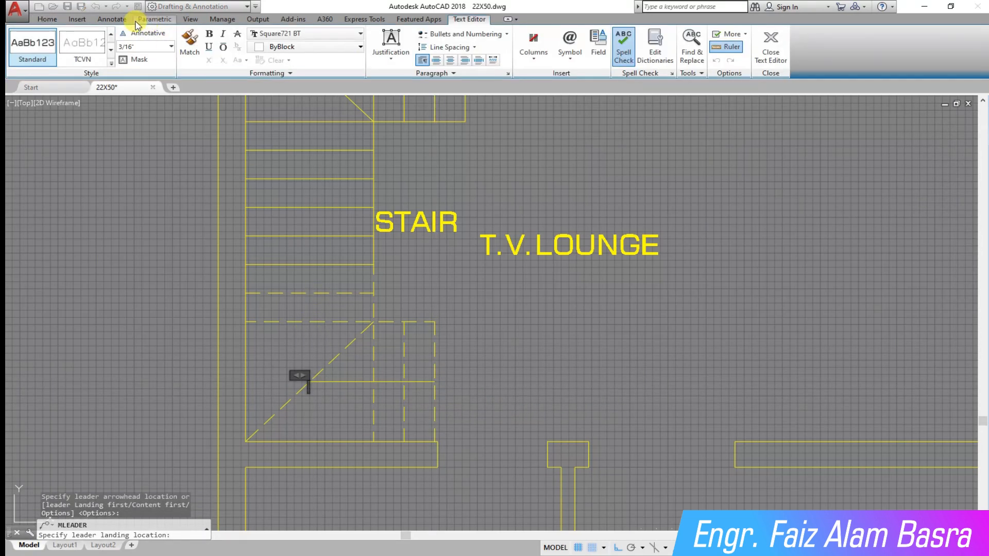
click(95, 6)
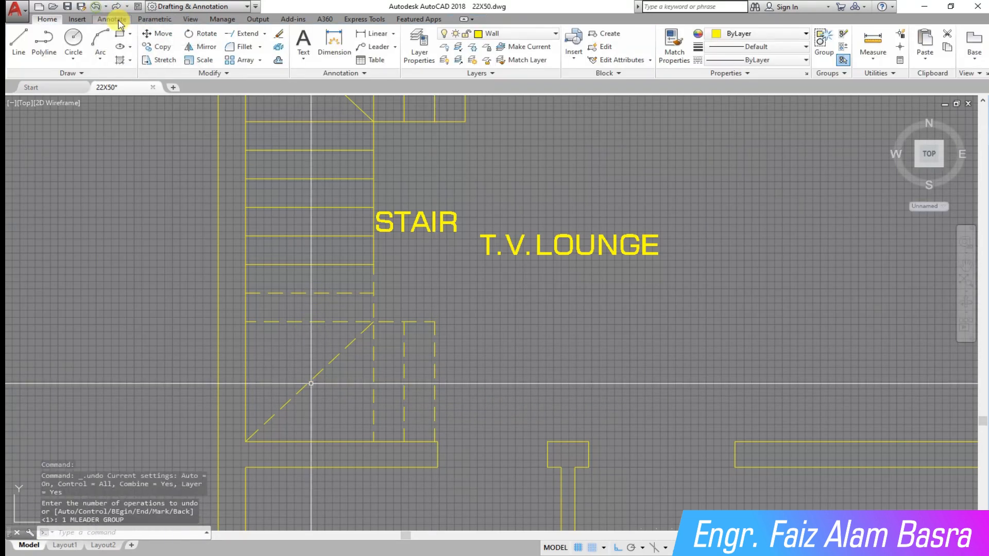
Start a new multileader and set its maximum leader line points to 4.
click(395, 47)
click(384, 64)
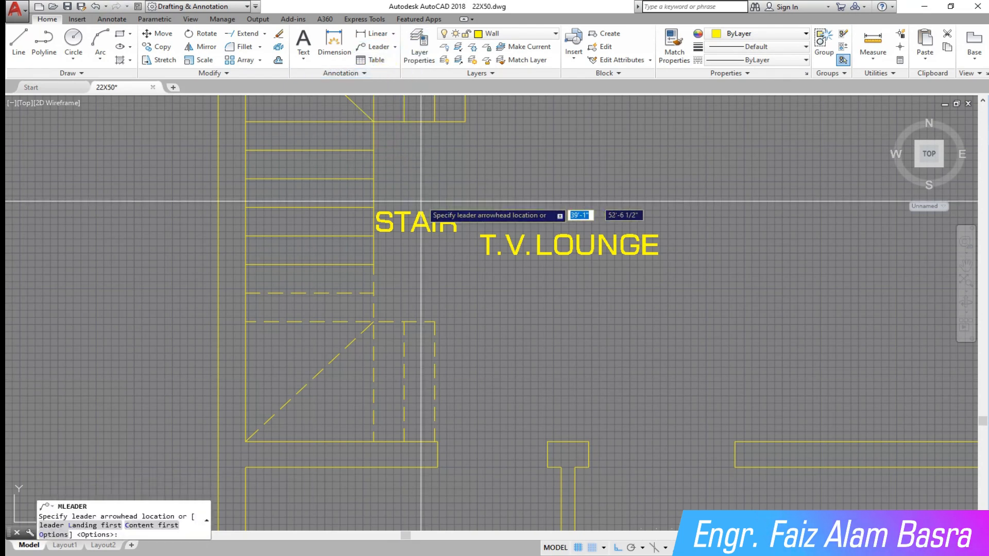
key(Return)
click(460, 262)
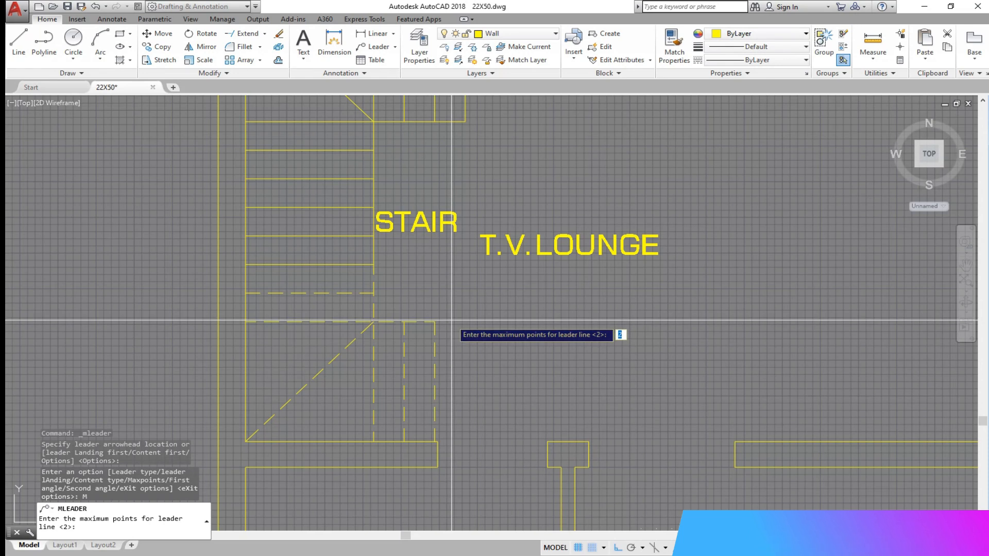
key(Return)
click(492, 392)
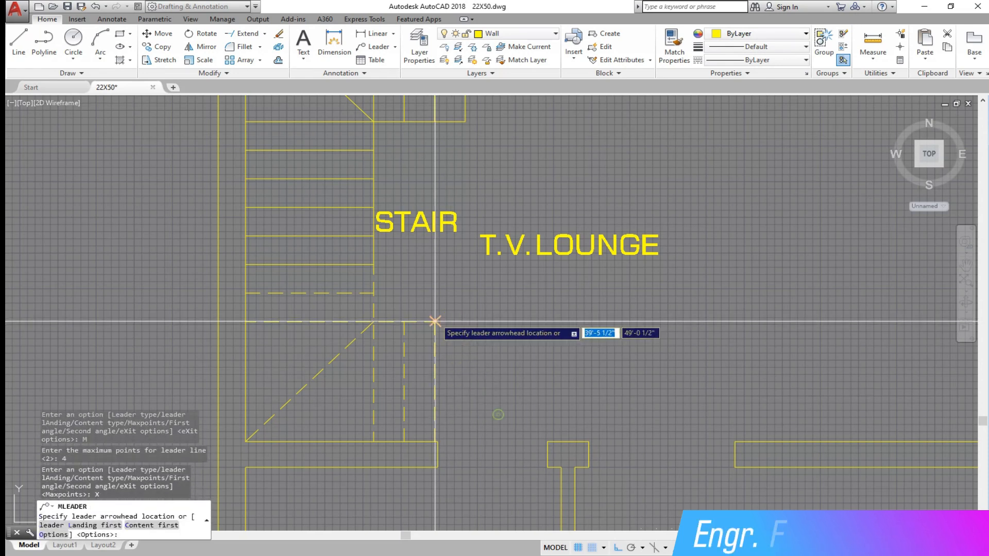
Draw the stair leader from the lower flight's outer edge through both landing diagonals' midpoints, ending past the upper flight with the text UP.
click(309, 381)
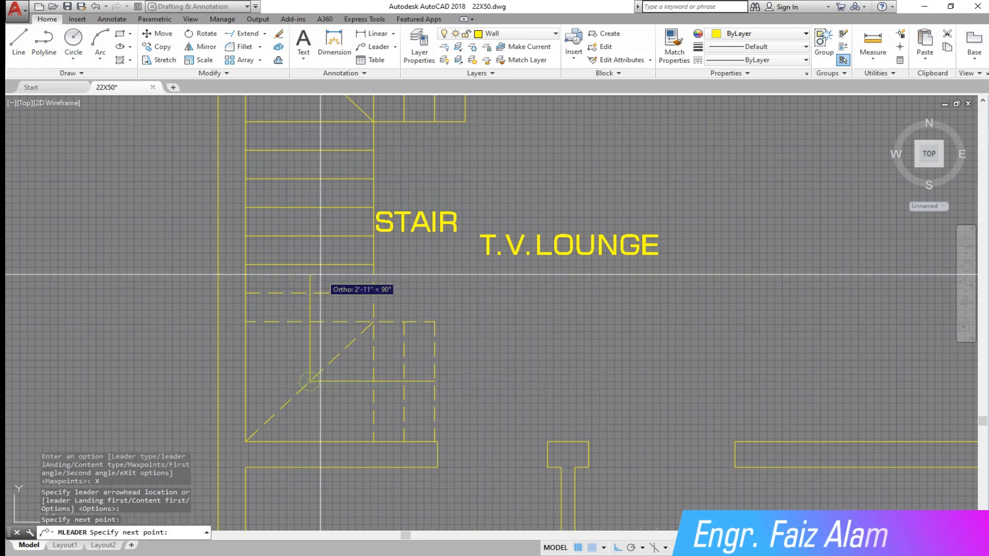
scroll(318, 314, down, 4)
scroll(303, 227, up, 3)
click(346, 189)
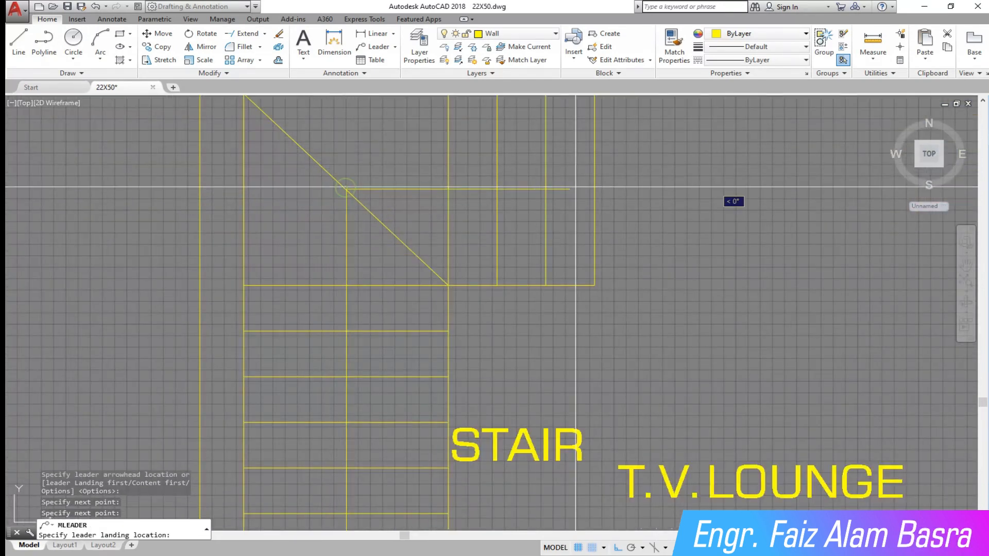
click(617, 189)
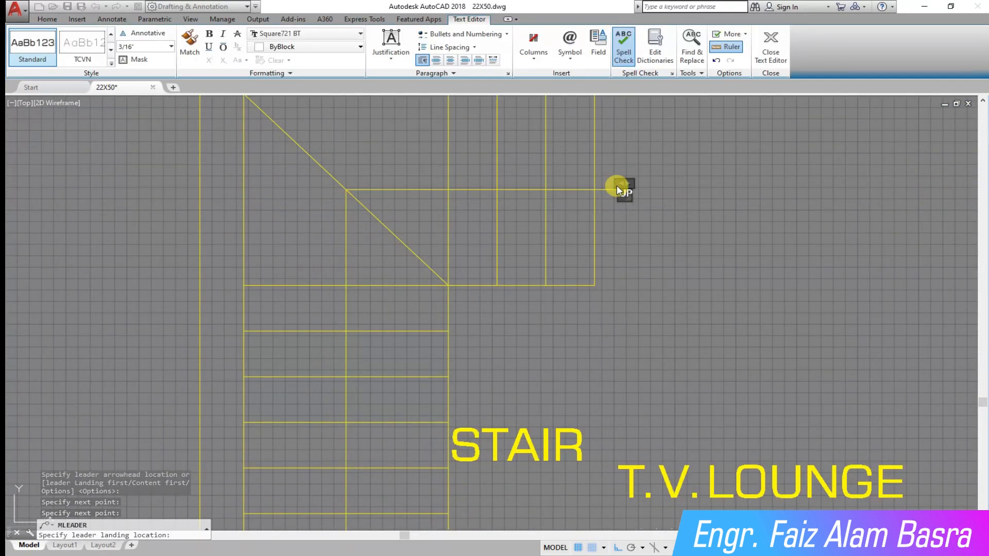
click(678, 230)
scroll(528, 126, down, 1)
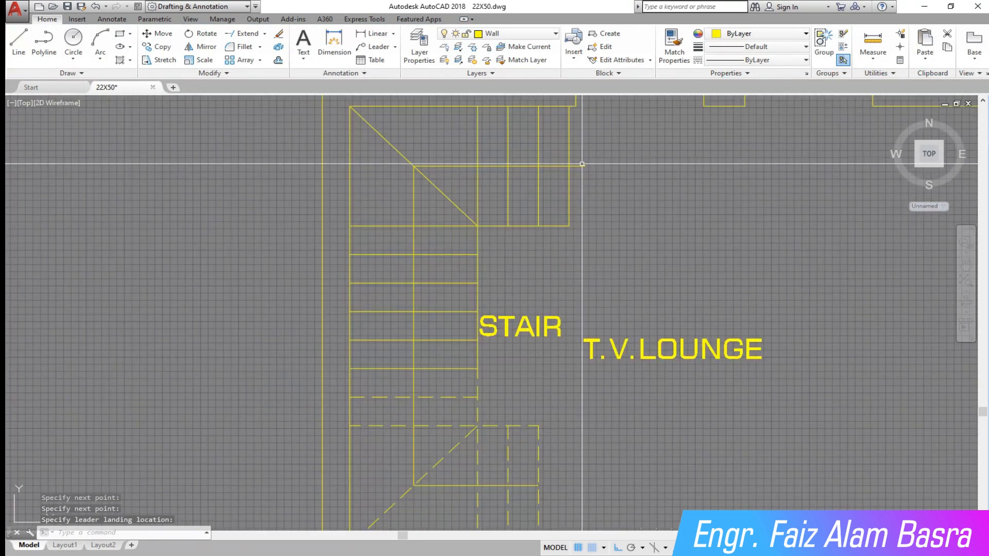
Set the stair leader's arrowhead size and text height to 6".
click(643, 214)
click(580, 155)
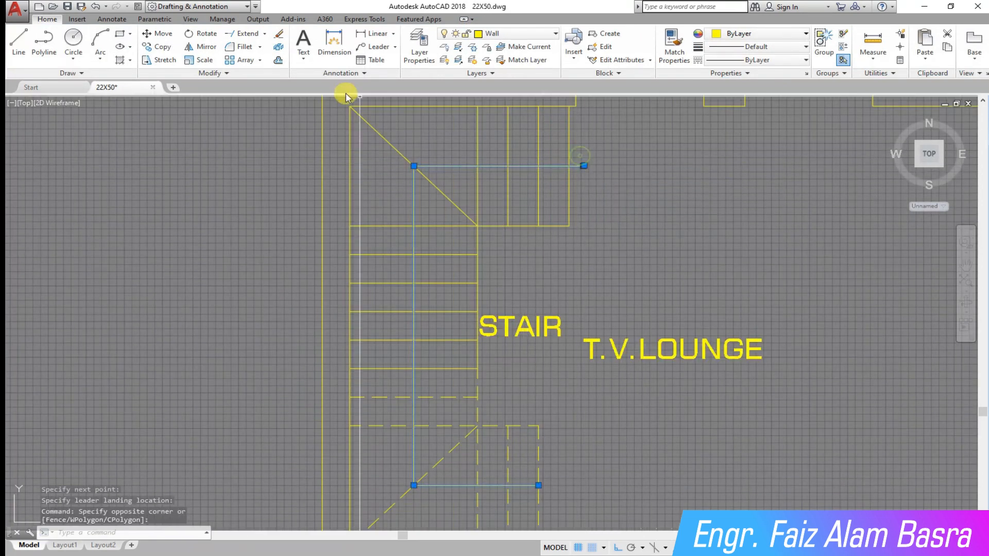
click(136, 8)
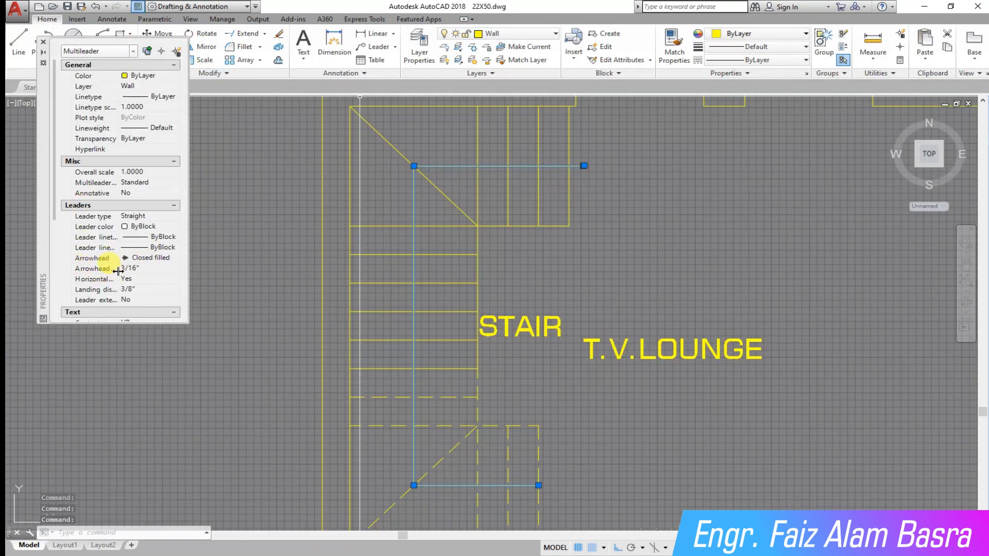
click(153, 269)
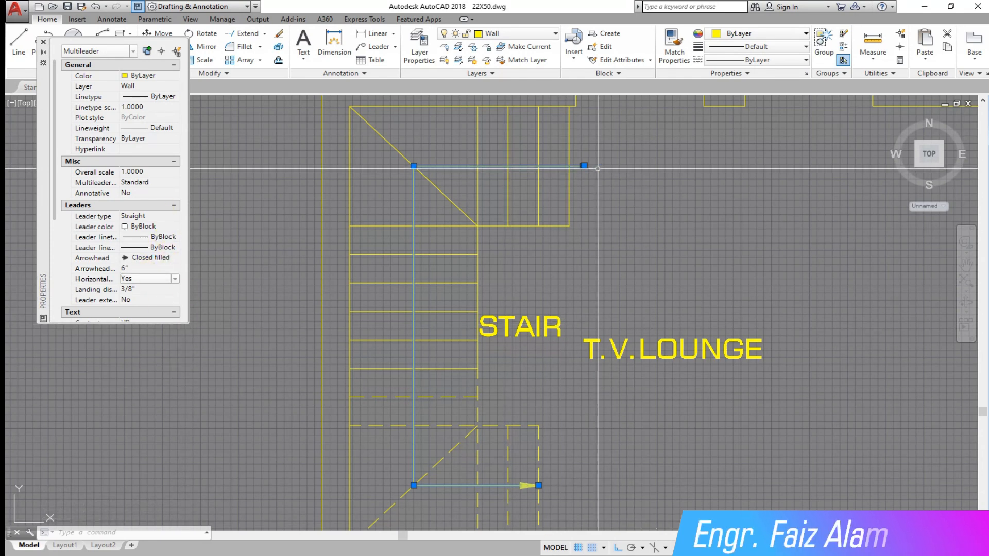
scroll(101, 267, down, 4)
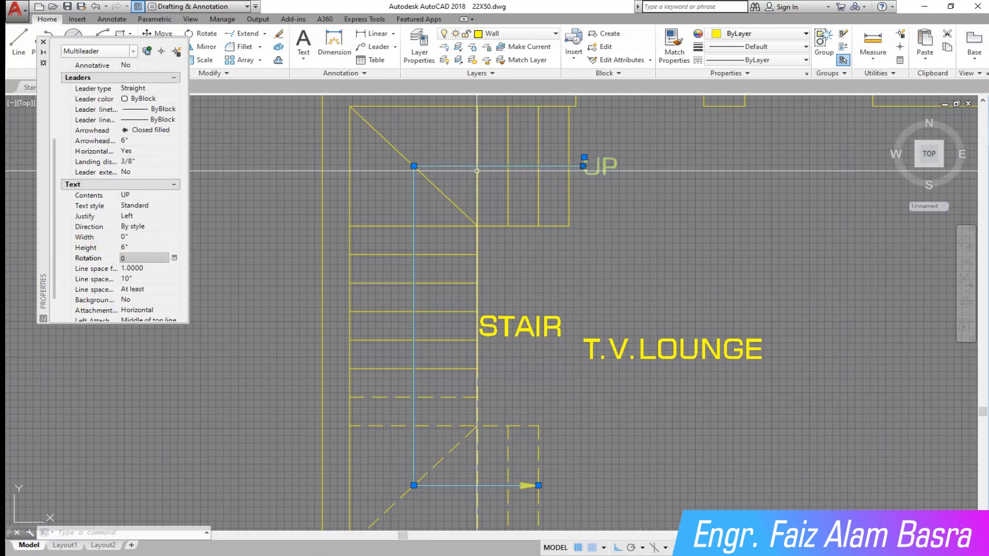
click(44, 42)
key(Escape)
Move the STAIR label horizontally onto the middle of the main flight's treads.
scroll(266, 174, down, 3)
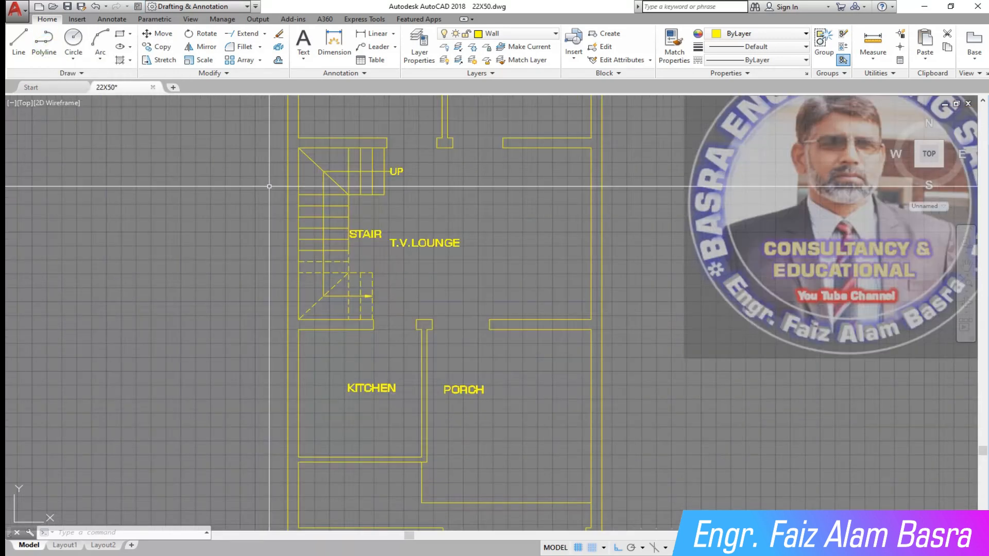
scroll(328, 230, up, 2)
click(398, 236)
key(Return)
click(633, 204)
click(570, 204)
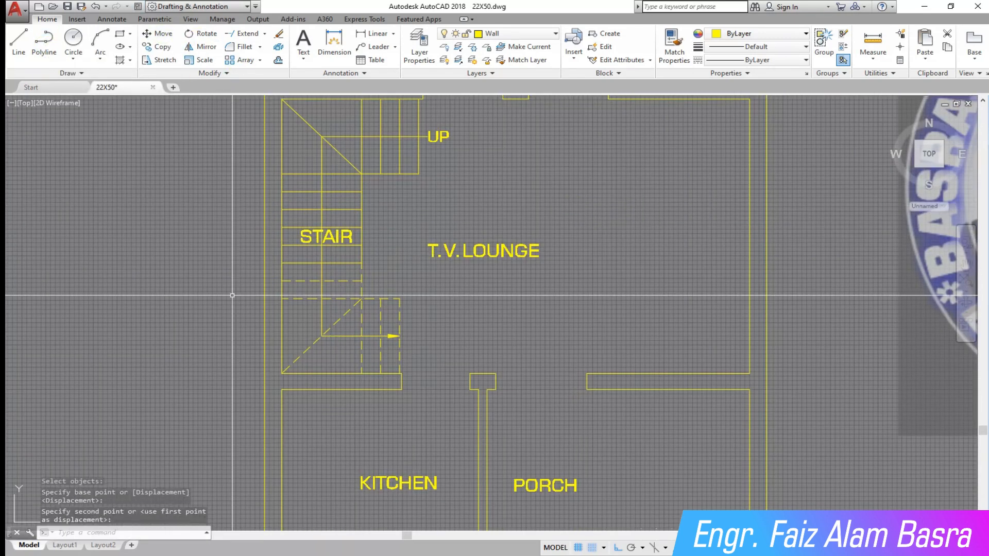
scroll(228, 292, down, 2)
scroll(422, 177, up, 2)
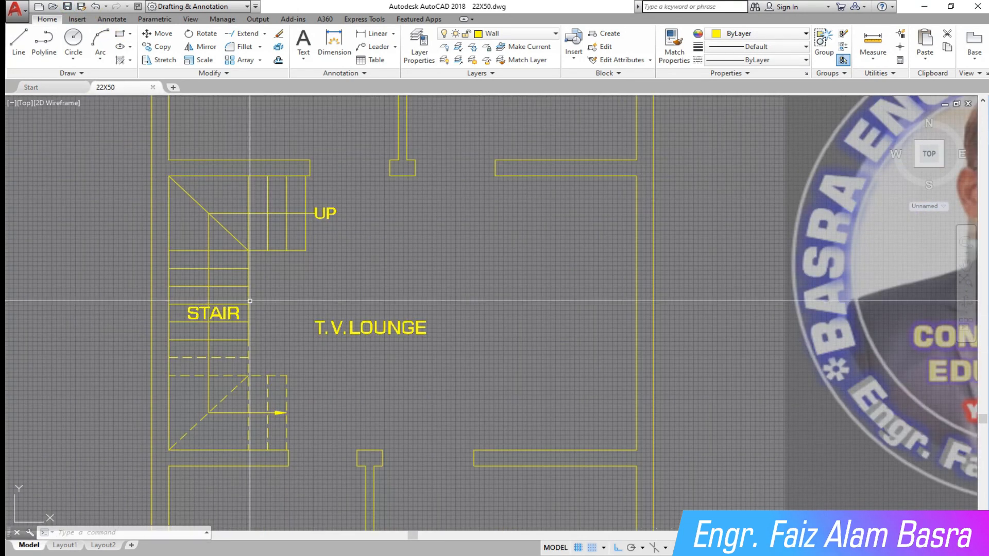
Save the drawing with the finished stair leader and label.
scroll(346, 272, down, 4)
scroll(346, 272, down, 2)
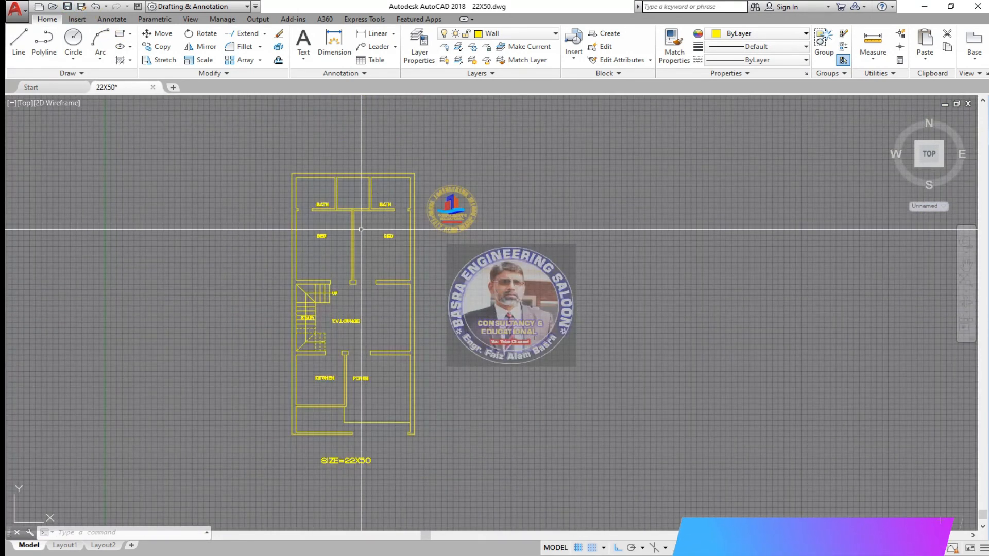
scroll(353, 188, up, 4)
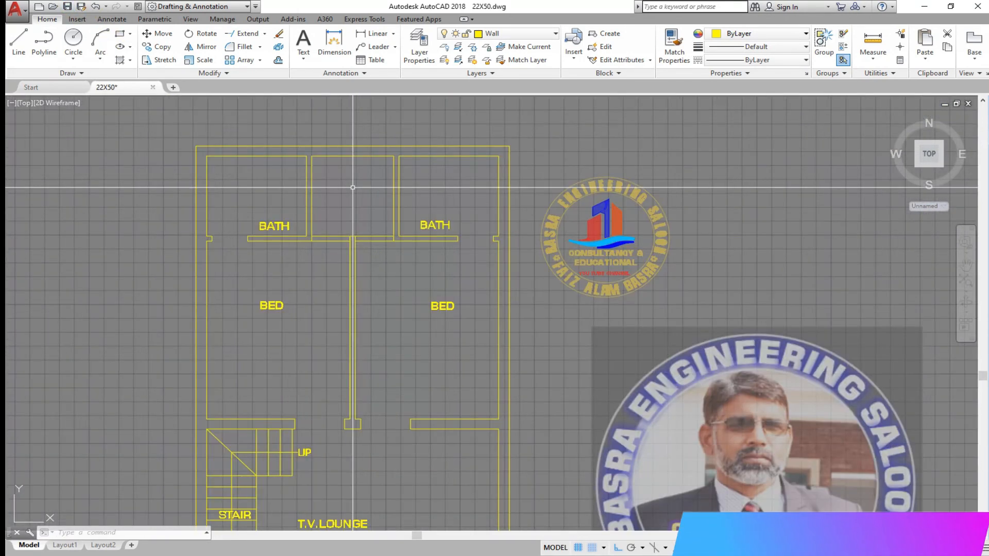
click(67, 6)
scroll(197, 210, up, 2)
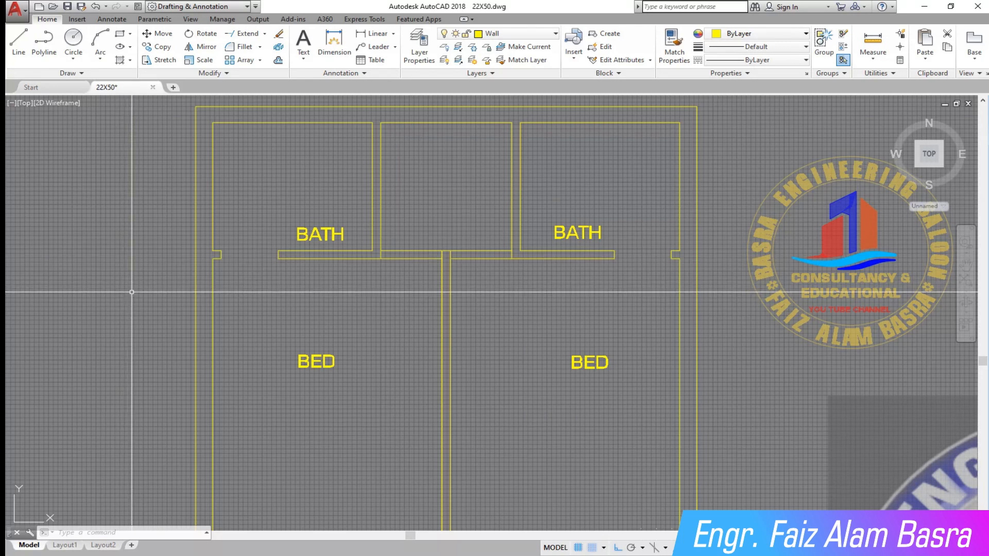
scroll(354, 236, down, 4)
key(ctrl+s)
Measure the kitchen's inside width with a temporary linear dimension and delete it.
scroll(363, 398, up, 4)
scroll(366, 391, down, 8)
scroll(395, 367, up, 8)
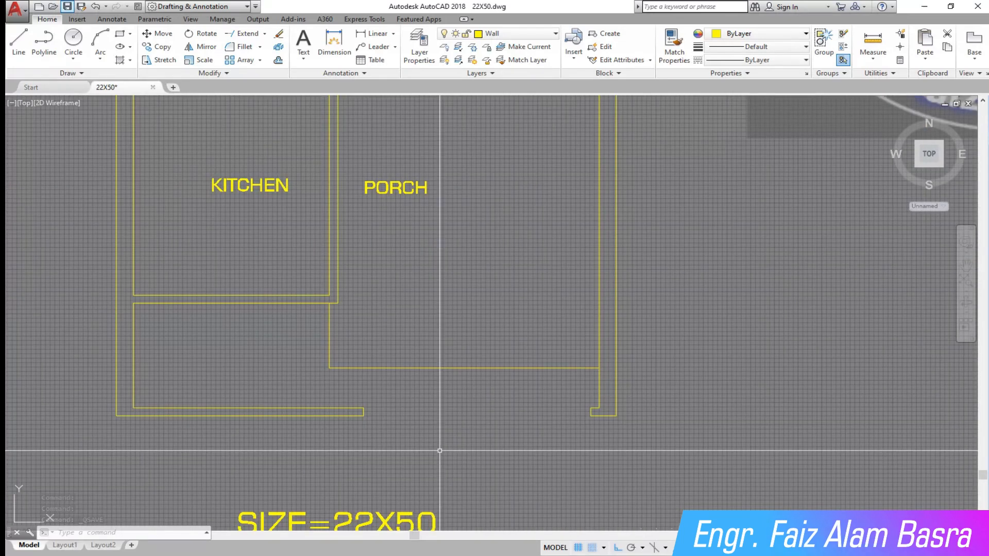
scroll(389, 379, down, 4)
scroll(317, 319, up, 4)
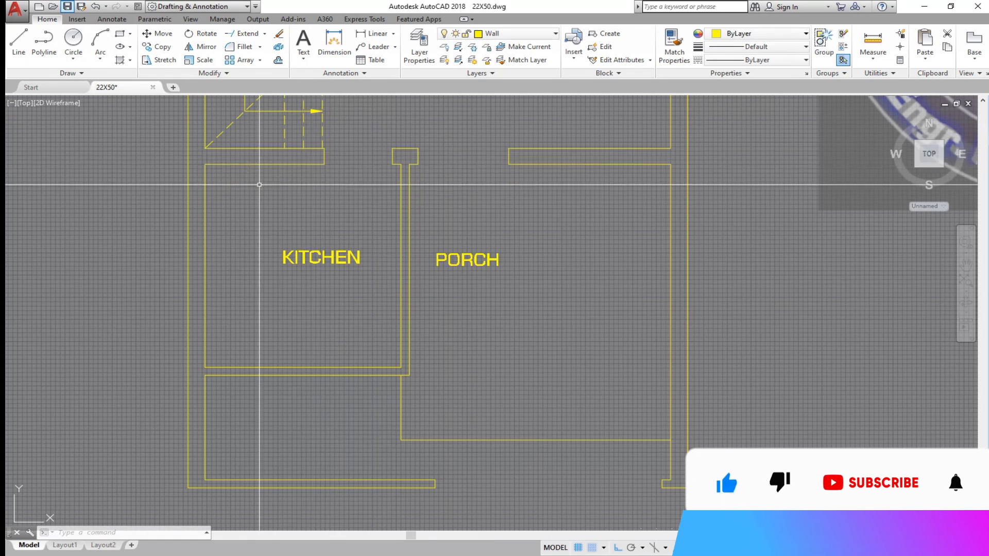
click(378, 34)
key(Return)
click(300, 367)
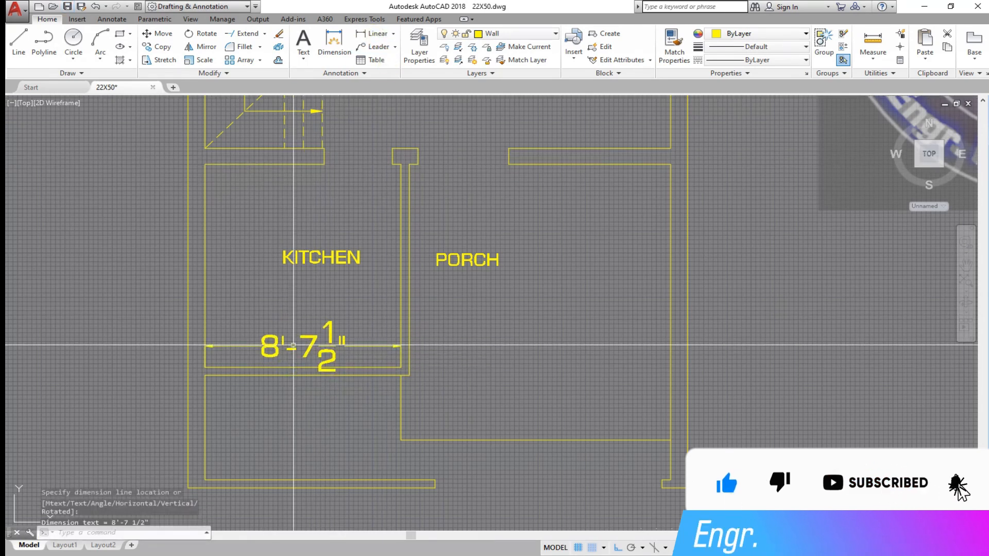
click(328, 337)
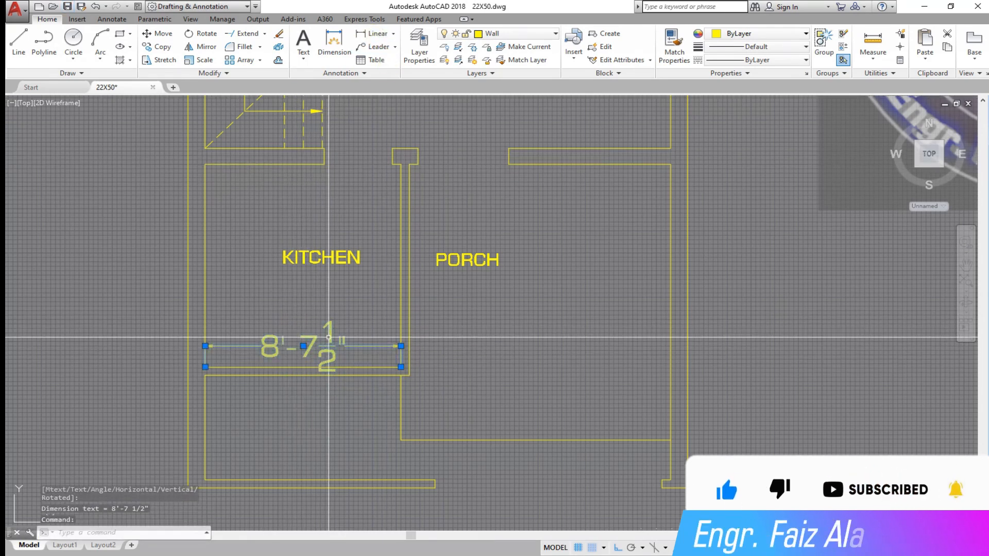
key(Delete)
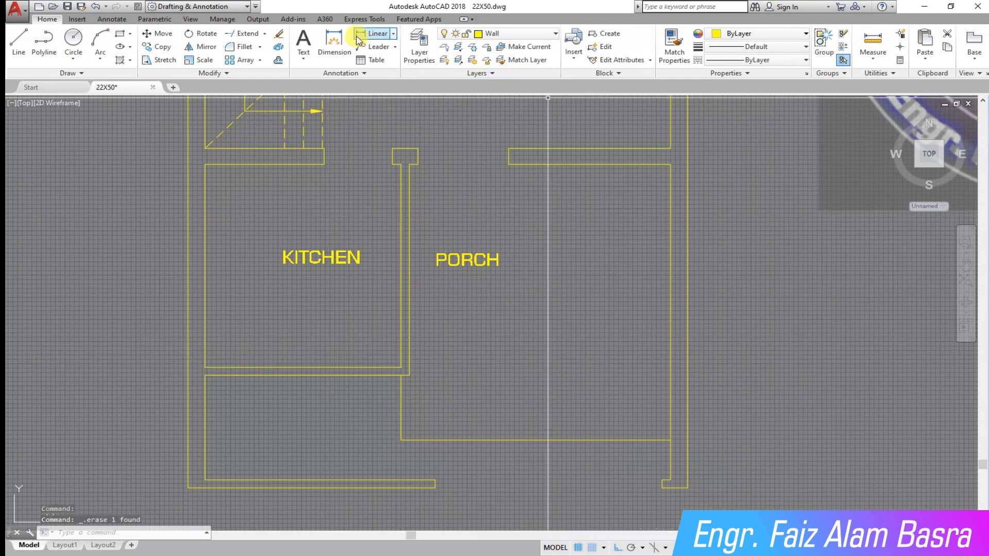
Measure the porch's inside width with a temporary linear dimension and delete it.
click(376, 34)
click(409, 375)
click(670, 376)
click(499, 355)
click(519, 347)
key(Delete)
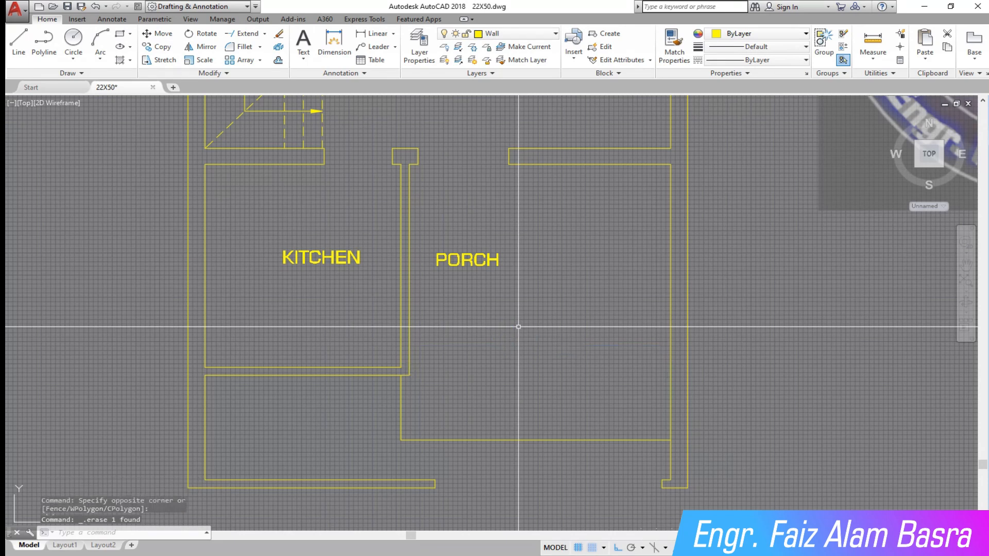
Check the plan around the stair, kitchen and porch and save the drawing.
scroll(235, 378, down, 4)
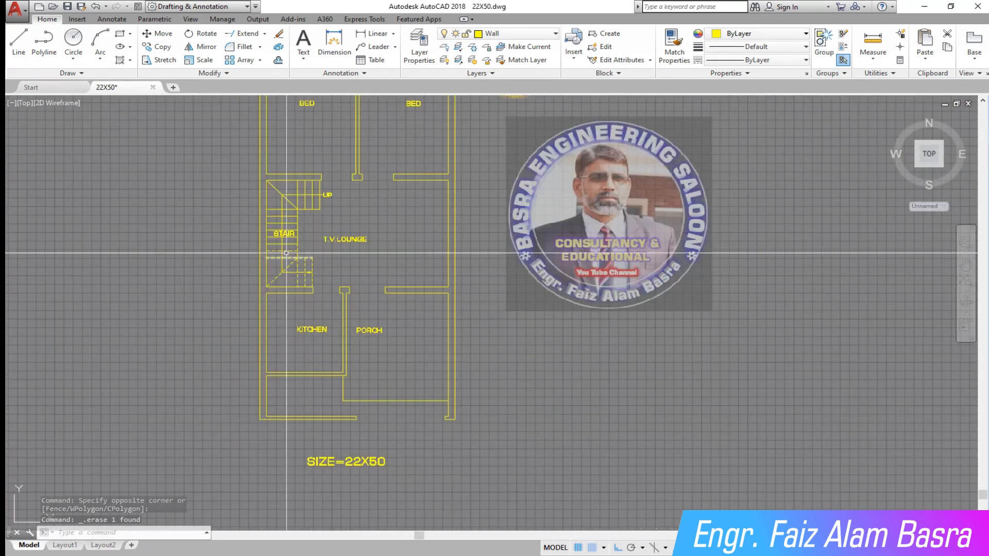
scroll(286, 250, up, 4)
scroll(286, 250, down, 2)
scroll(368, 238, down, 2)
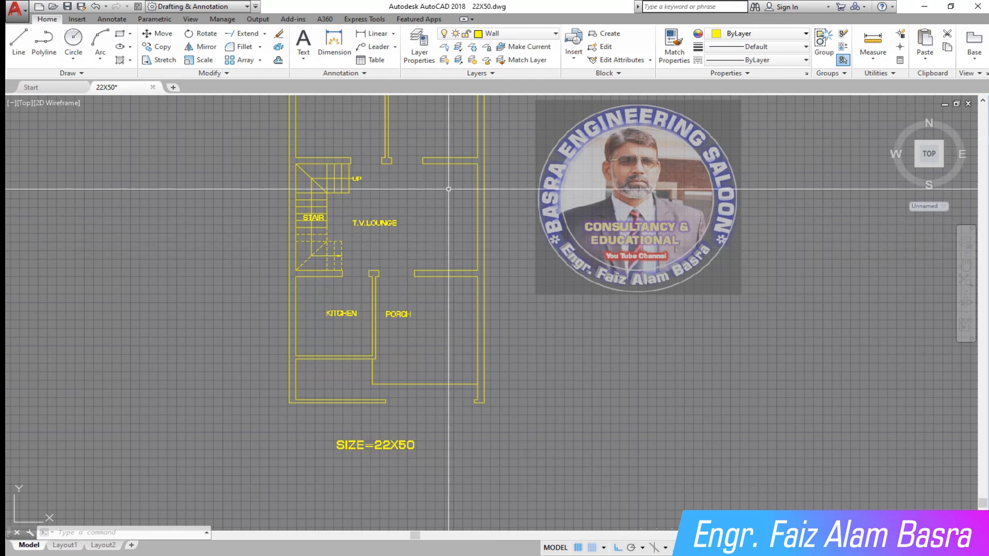
scroll(376, 241, up, 2)
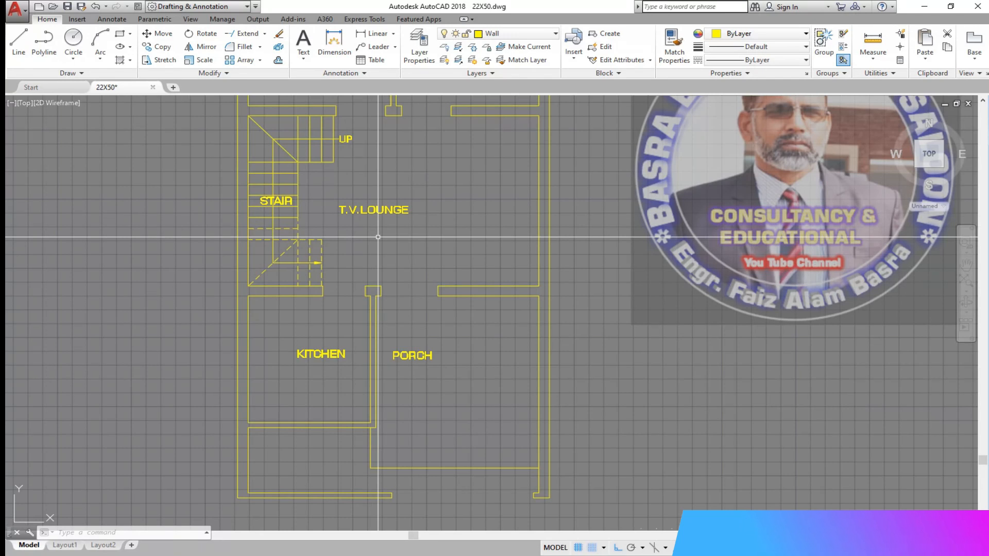
click(68, 7)
Copy the pair of door symbols from outside the plan into the two bedroom openings above the T.V. lounge.
scroll(377, 288, down, 2)
click(160, 47)
scroll(391, 132, up, 2)
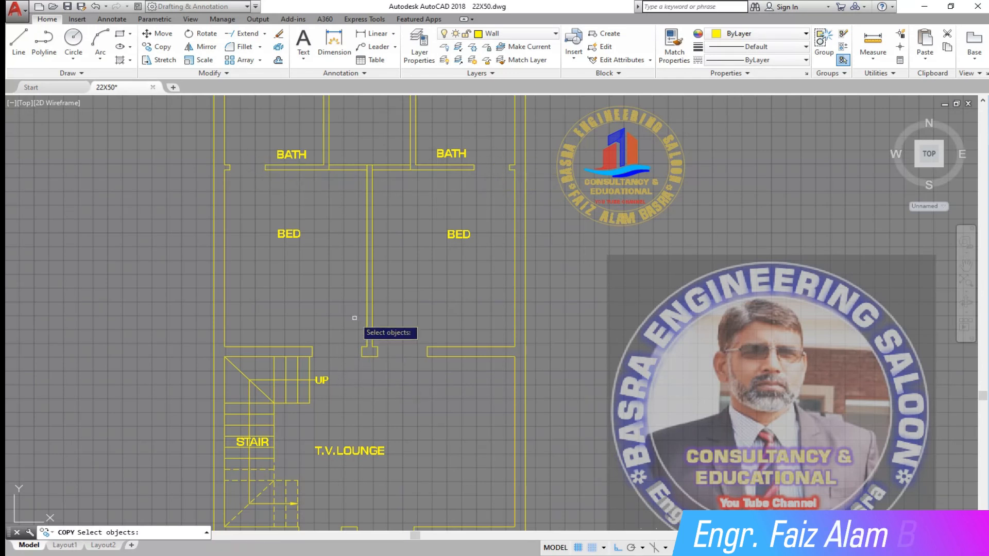
scroll(349, 312, down, 6)
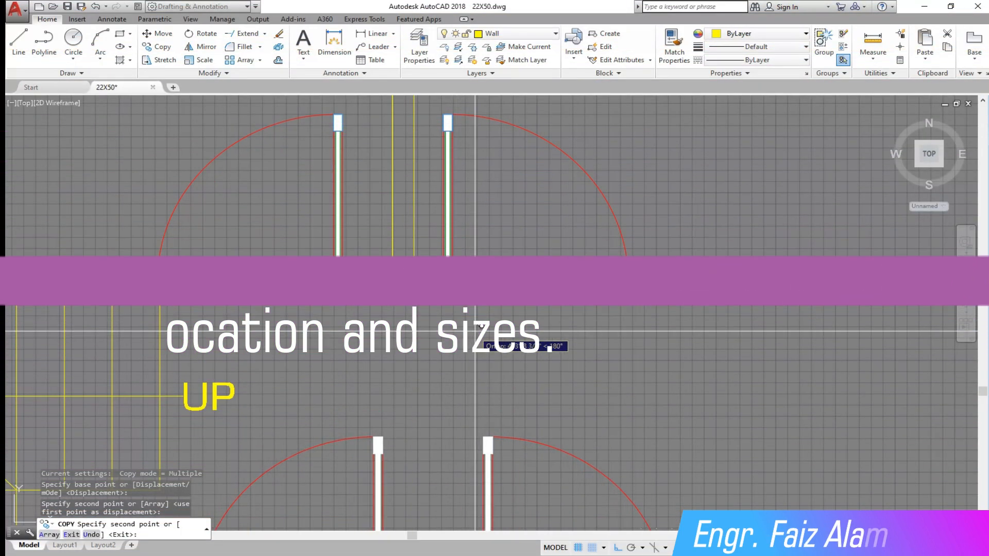
key(Escape)
scroll(461, 280, up, 6)
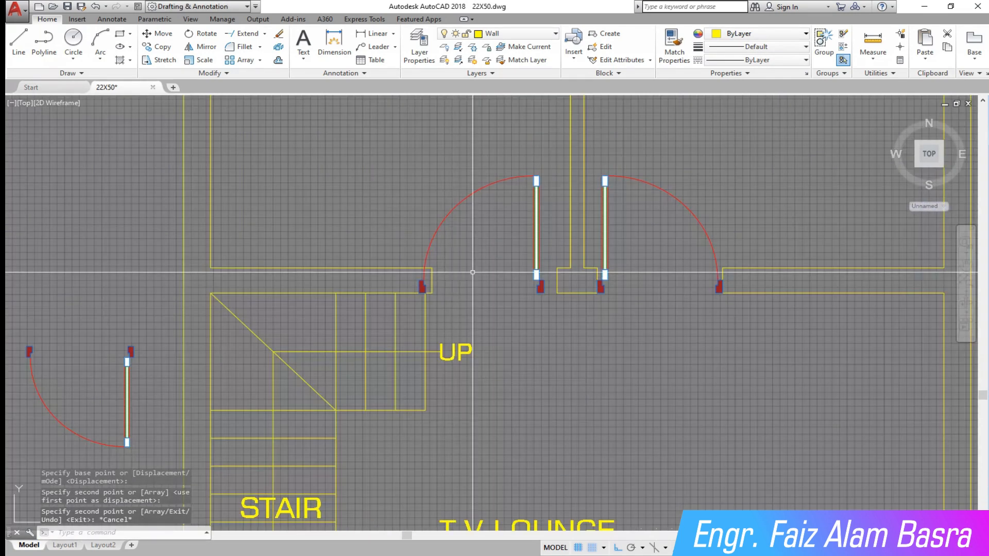
Move the left bedroom's door horizontally so its frame corner meets the end of the central wall pier.
click(162, 33)
click(579, 330)
click(522, 245)
key(Return)
scroll(577, 326, up, 6)
click(576, 309)
click(660, 308)
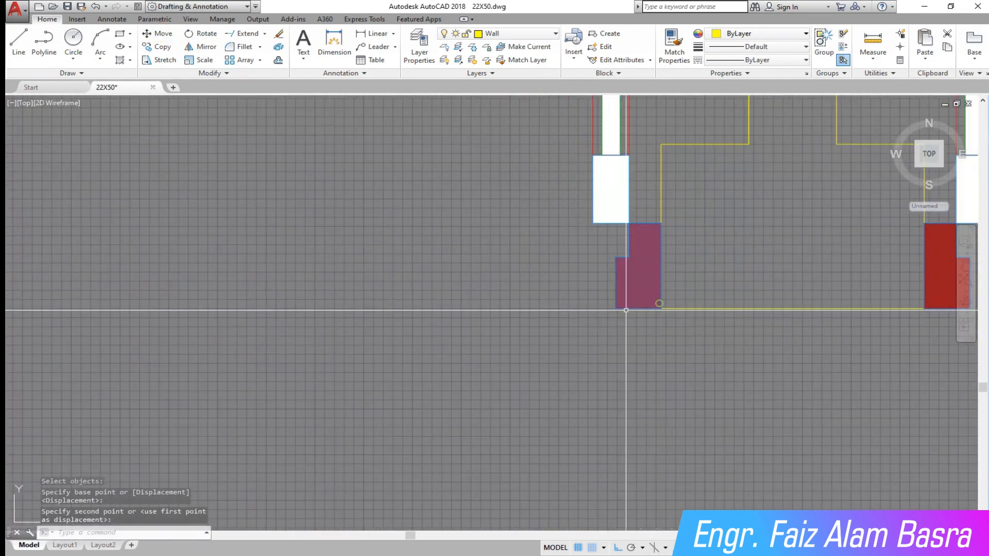
scroll(521, 299, down, 2)
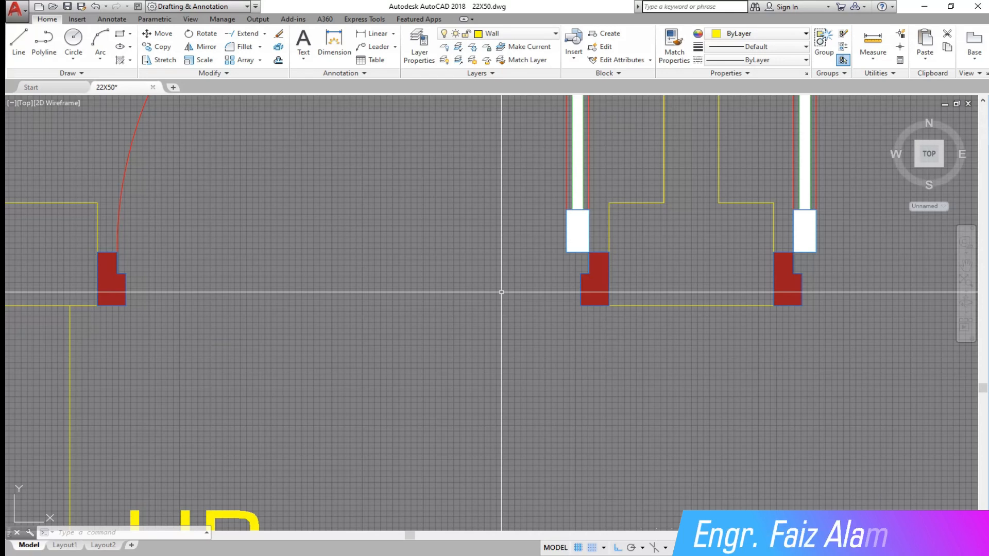
scroll(579, 279, down, 6)
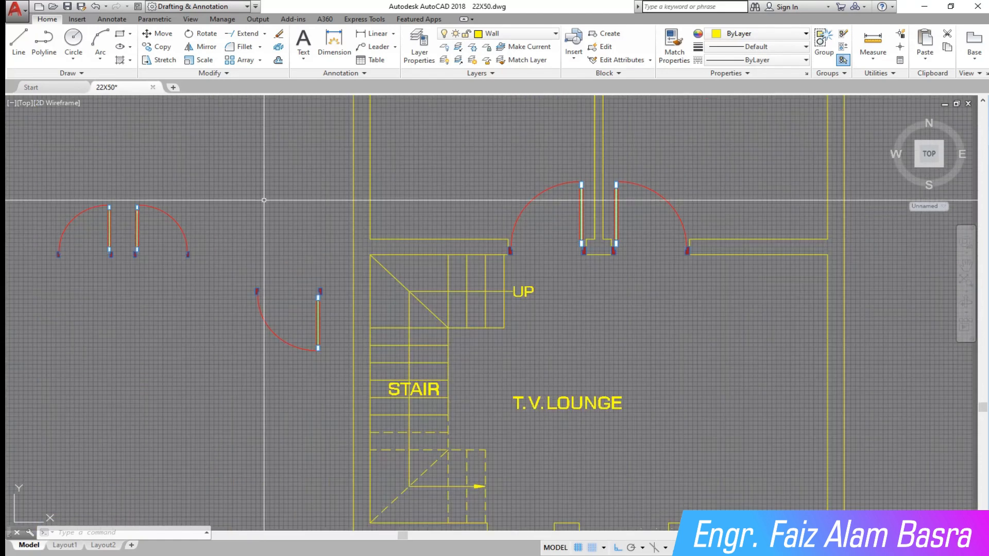
Move the left door of the spare pair into the right bath's opening, aligning its frame corner with the wall end.
click(160, 34)
scroll(49, 220, up, 3)
click(177, 297)
click(60, 177)
key(Return)
scroll(139, 252, up, 6)
click(136, 257)
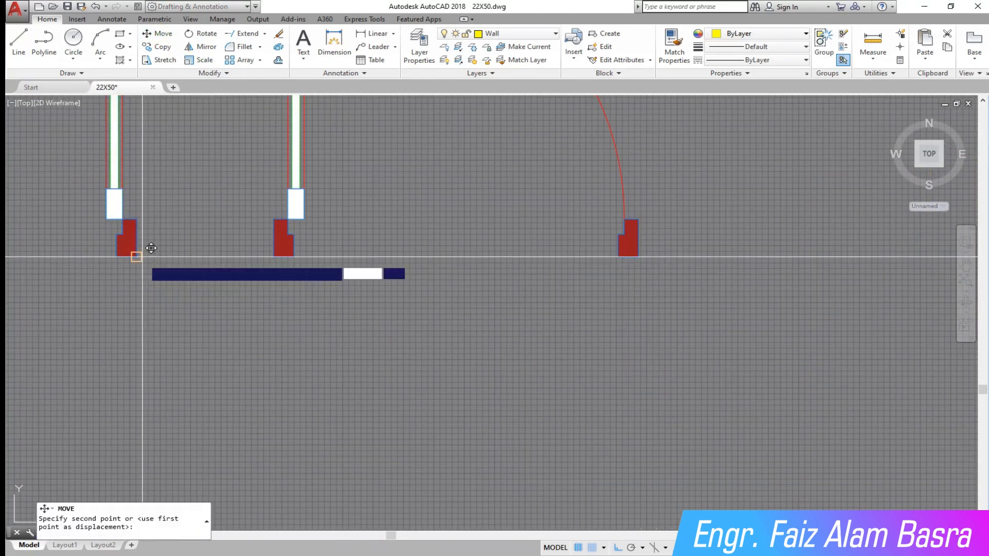
scroll(139, 265, down, 10)
scroll(400, 170, up, 8)
click(303, 215)
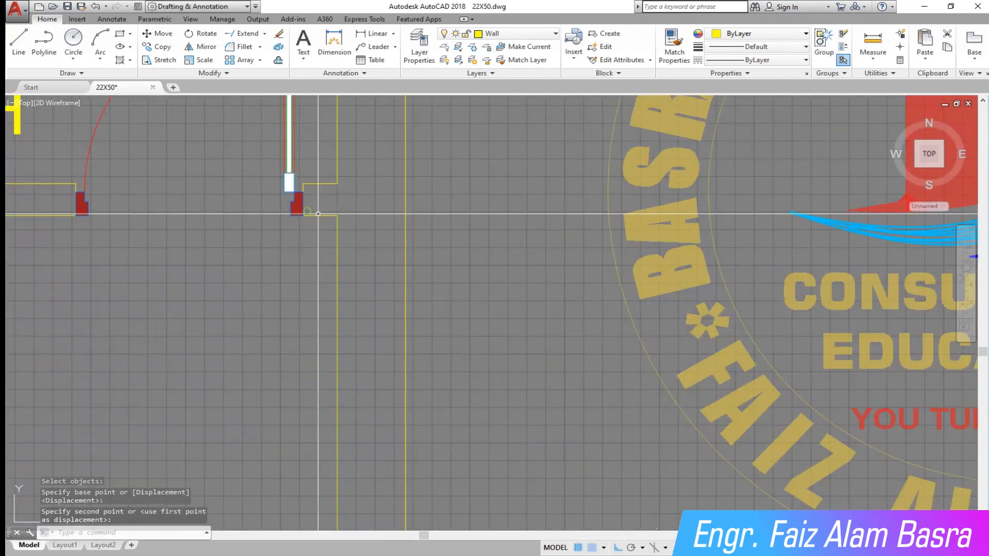
scroll(318, 213, down, 8)
Move the remaining door of the spare pair into the left bath's opening, aligning its frame corner with the wall end.
click(160, 34)
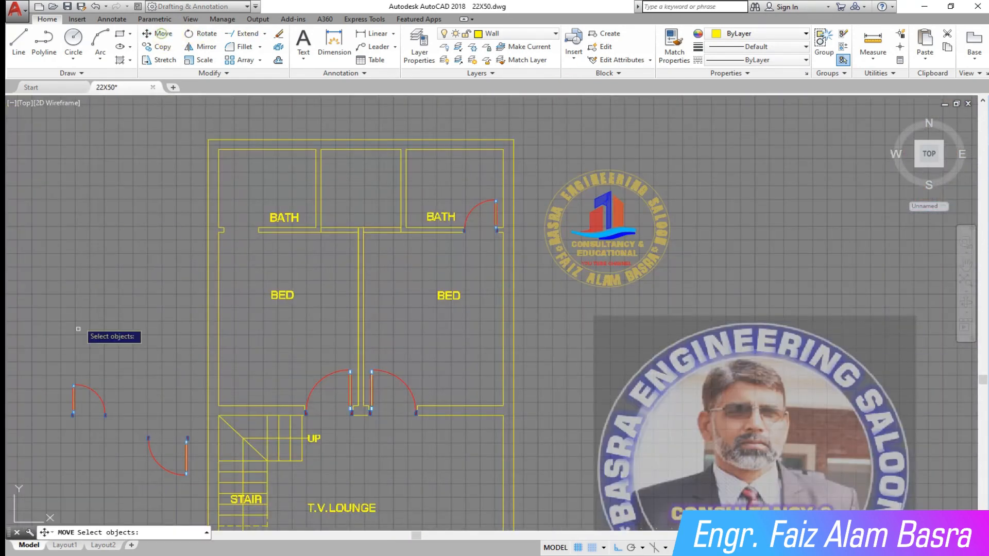
scroll(77, 428, up, 1)
click(133, 426)
click(58, 391)
key(Return)
scroll(59, 423, up, 5)
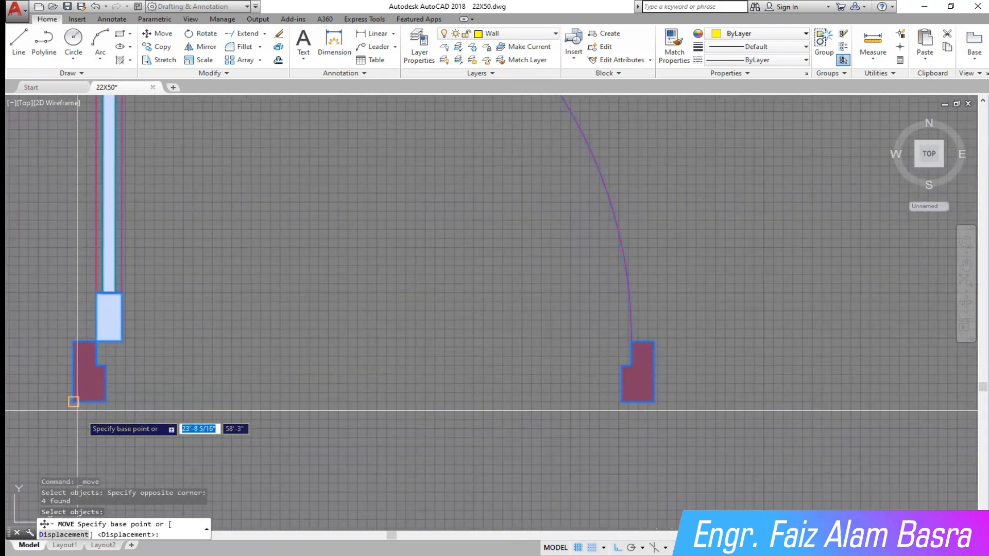
click(77, 410)
scroll(148, 399, down, 6)
scroll(237, 253, up, 8)
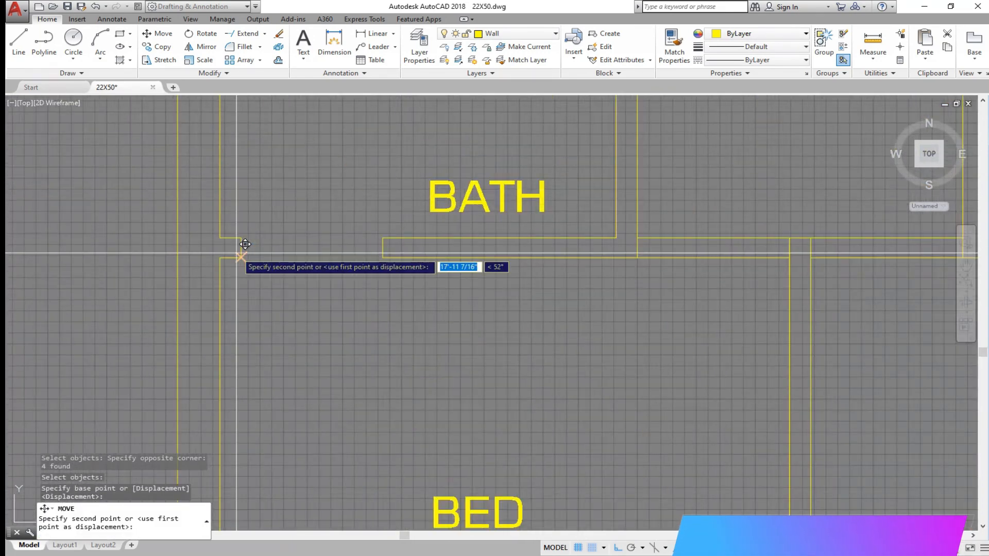
click(242, 255)
scroll(322, 226, down, 5)
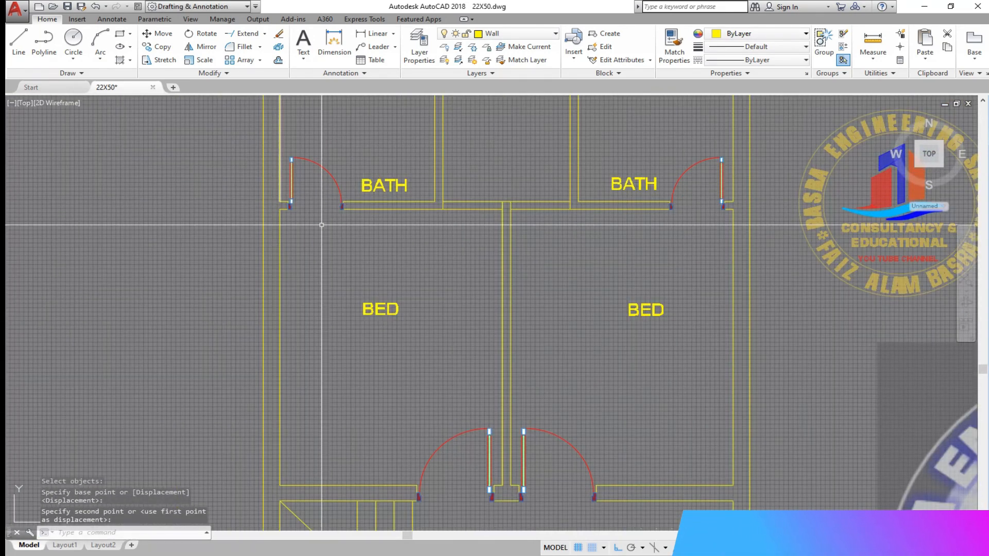
Move the downward-swinging door from outside the plan into the kitchen opening, with its frame corner against the short wall pier.
scroll(466, 226, down, 5)
scroll(421, 375, up, 2)
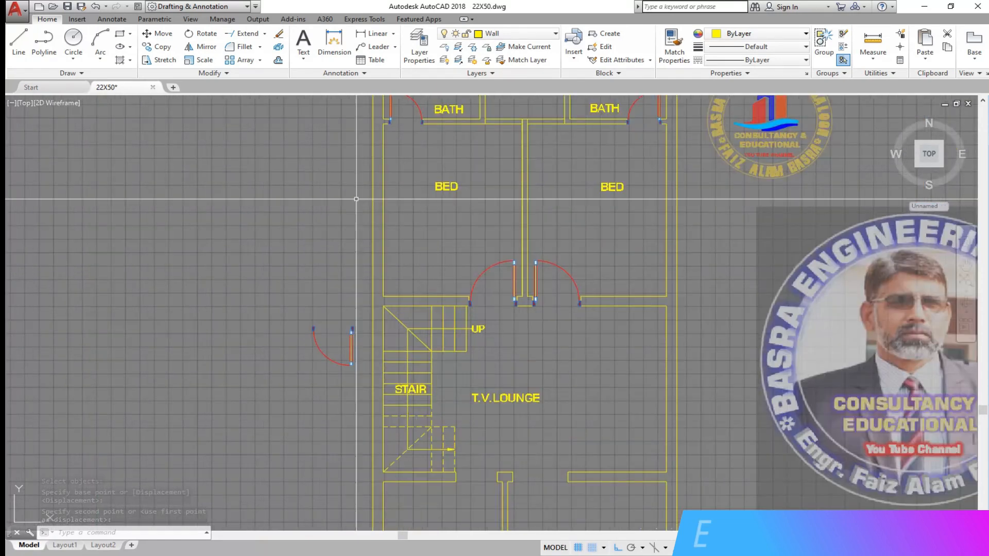
click(168, 35)
scroll(377, 397, up, 3)
click(343, 336)
click(188, 182)
key(Return)
scroll(319, 221, up, 5)
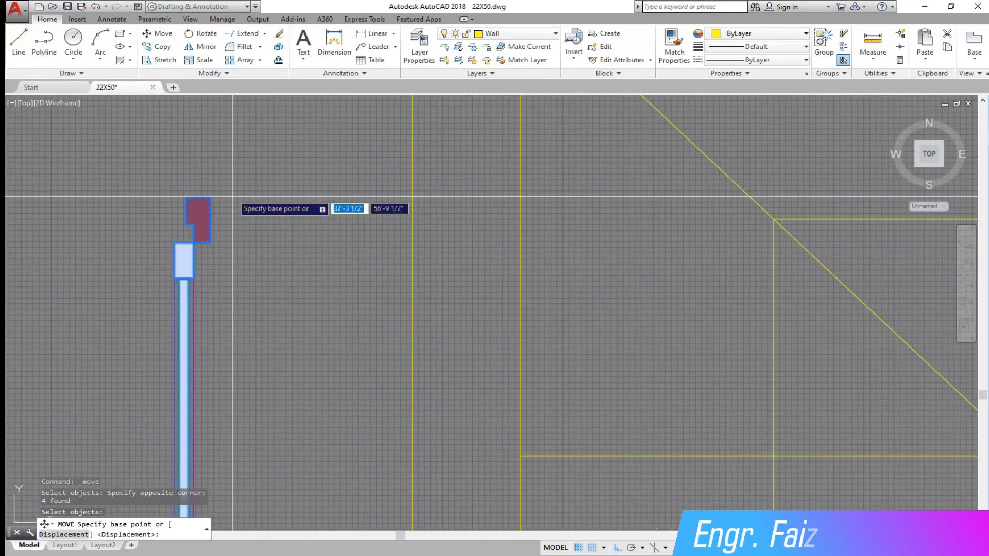
click(232, 197)
scroll(420, 271, down, 6)
scroll(464, 369, up, 7)
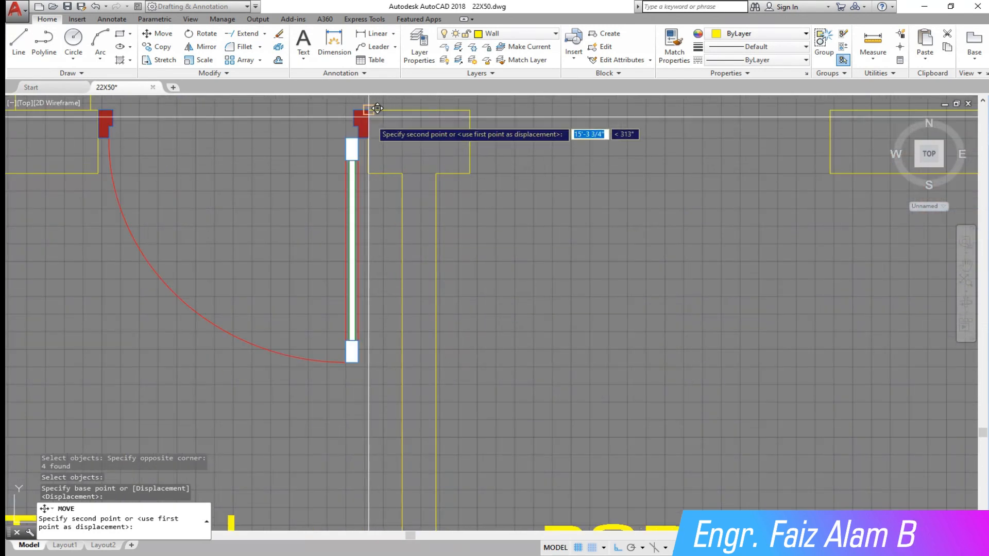
scroll(380, 118, down, 6)
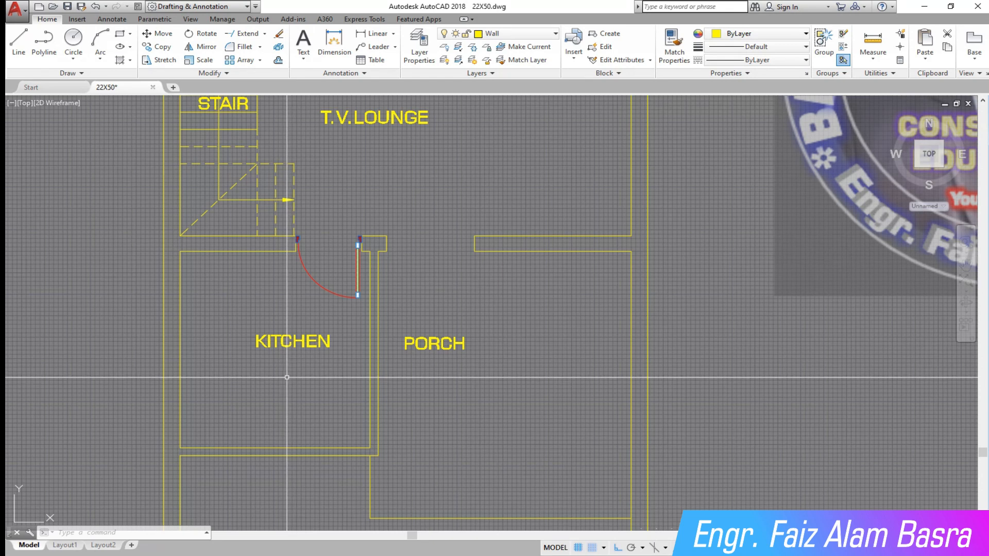
Measure the kitchen's inside depth with a temporary linear dimension on its left inner wall line.
click(375, 33)
key(Return)
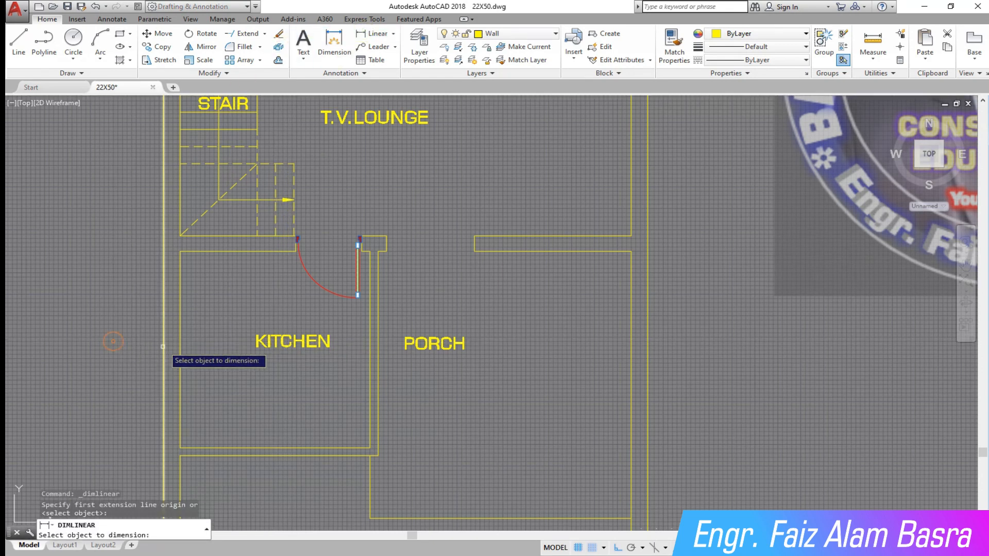
click(179, 347)
click(205, 348)
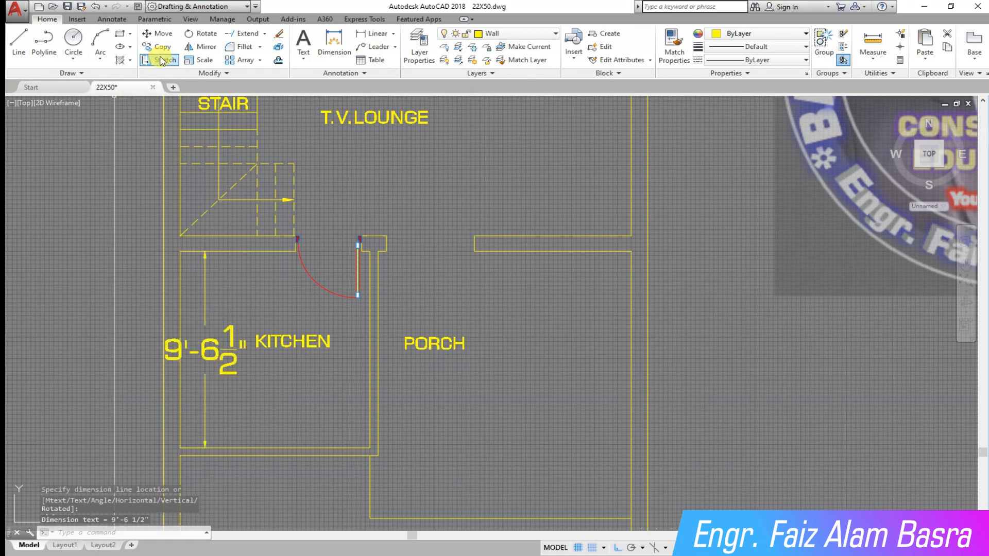
Stretch the kitchen's lower wall upward with Ortho on until the kitchen's inside depth is 9'.
click(161, 62)
click(431, 466)
click(93, 426)
key(Return)
click(93, 424)
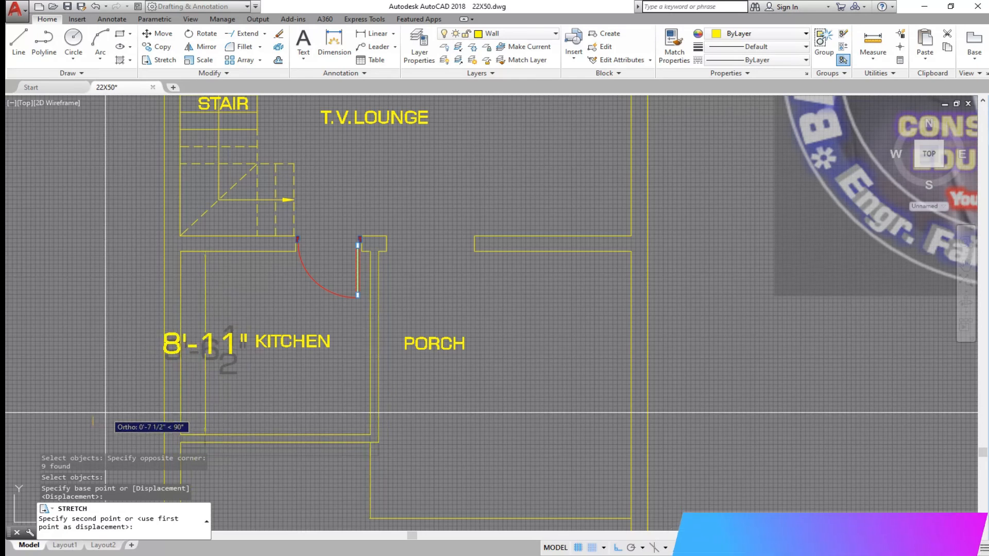
click(105, 414)
Delete the temporary 9' kitchen dimension and save the drawing.
click(222, 368)
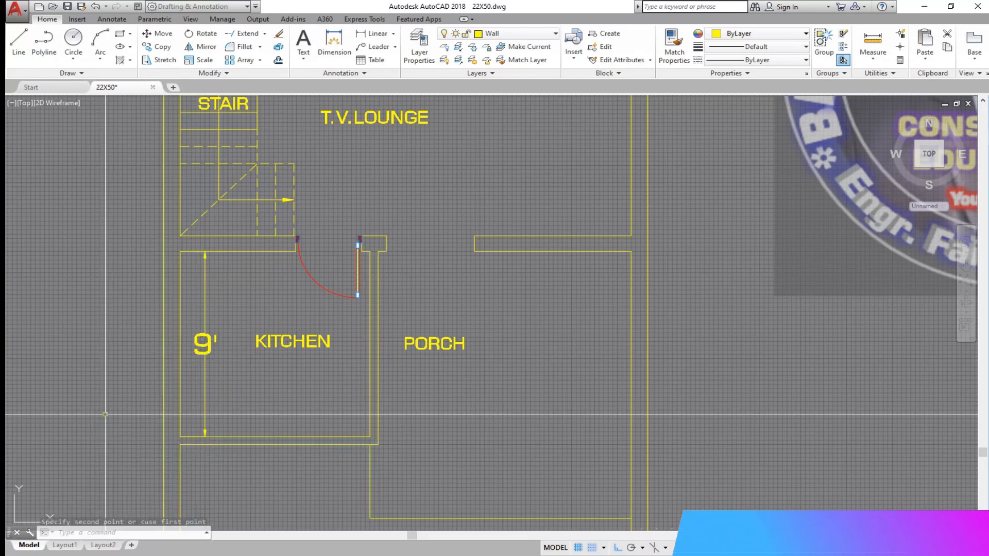
click(202, 361)
key(Delete)
scroll(201, 360, down, 4)
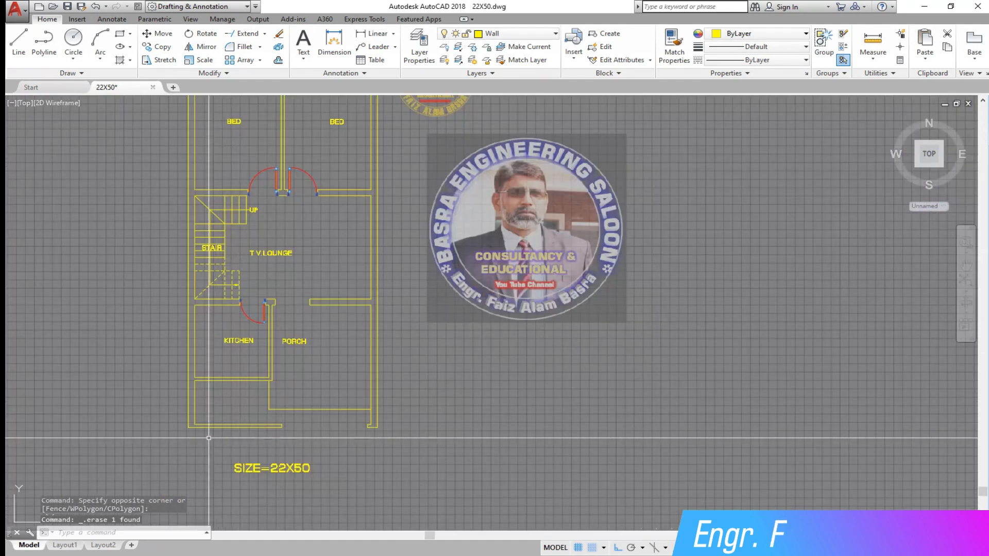
click(67, 7)
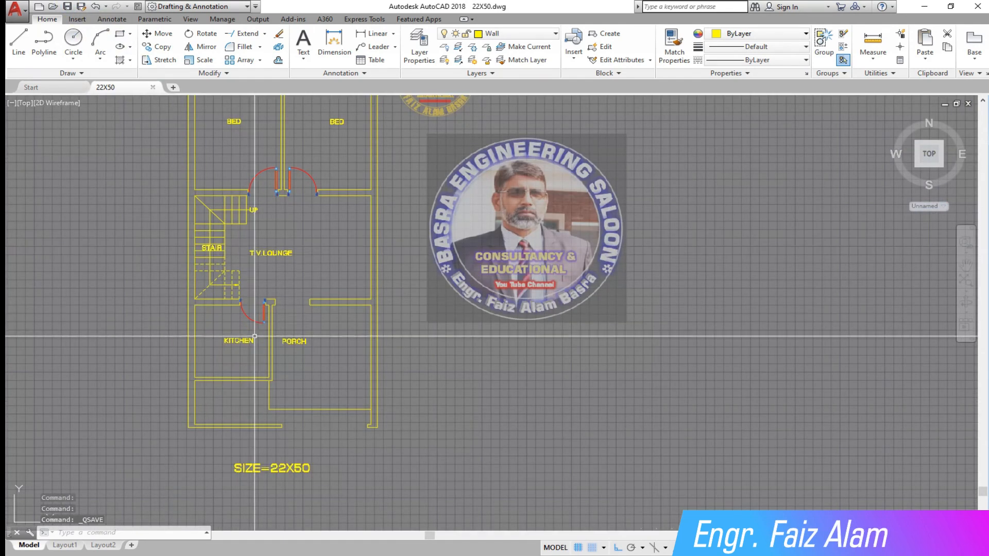
scroll(230, 339, up, 2)
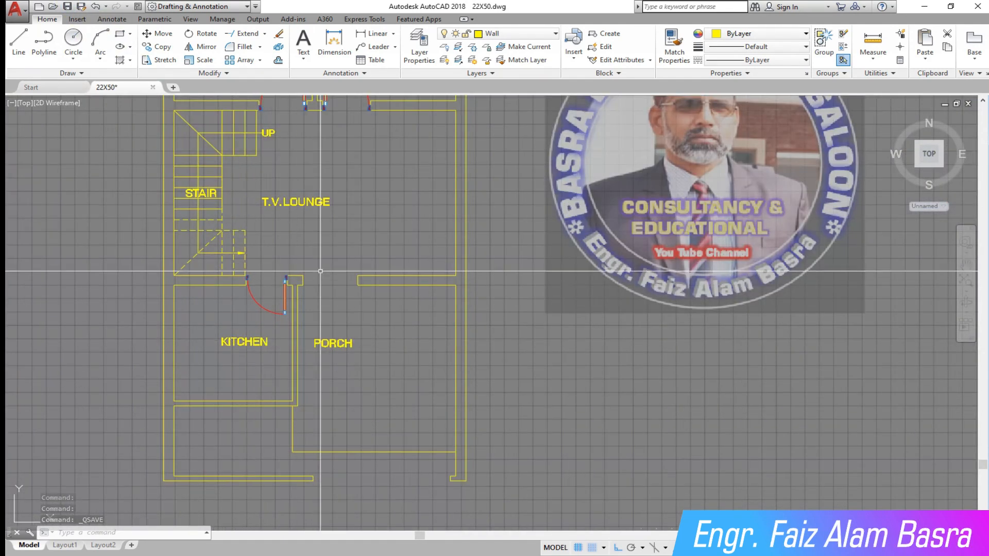
scroll(320, 271, up, 2)
scroll(274, 316, down, 2)
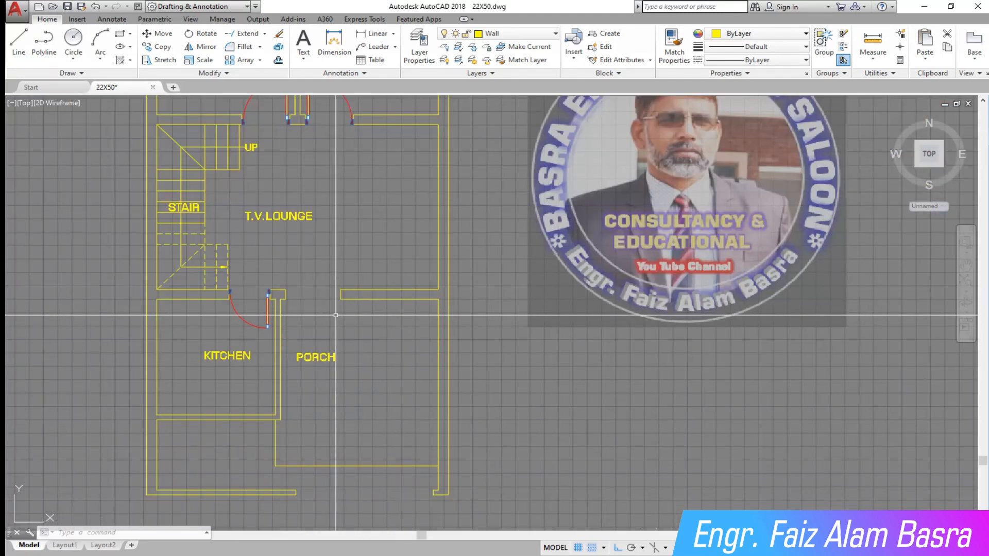
scroll(335, 314, down, 3)
scroll(240, 296, up, 5)
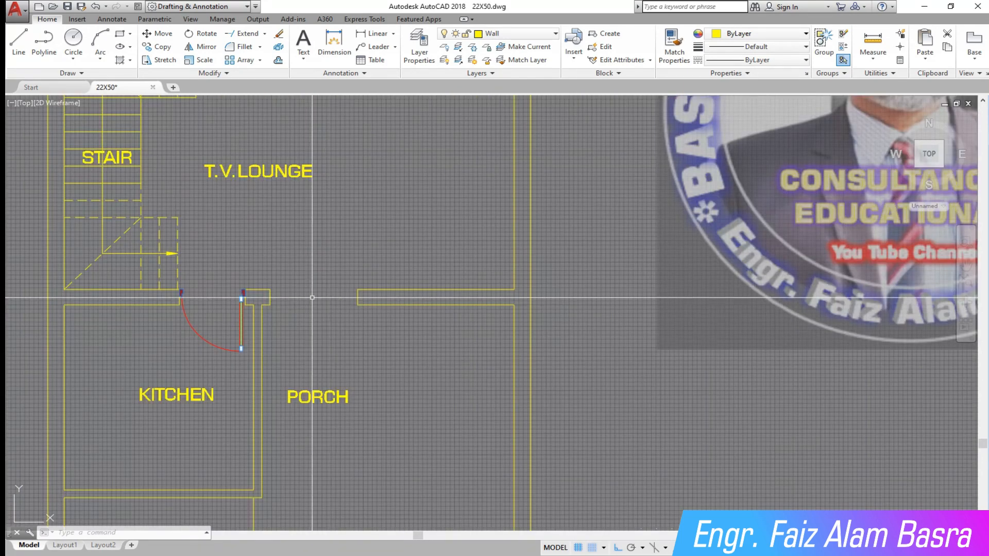
Copy the double-door symbol and the dimensioned 10' gate symbol from the distant symbol collection to the empty area beside the porch, with Ortho off.
click(163, 46)
scroll(155, 213, down, 8)
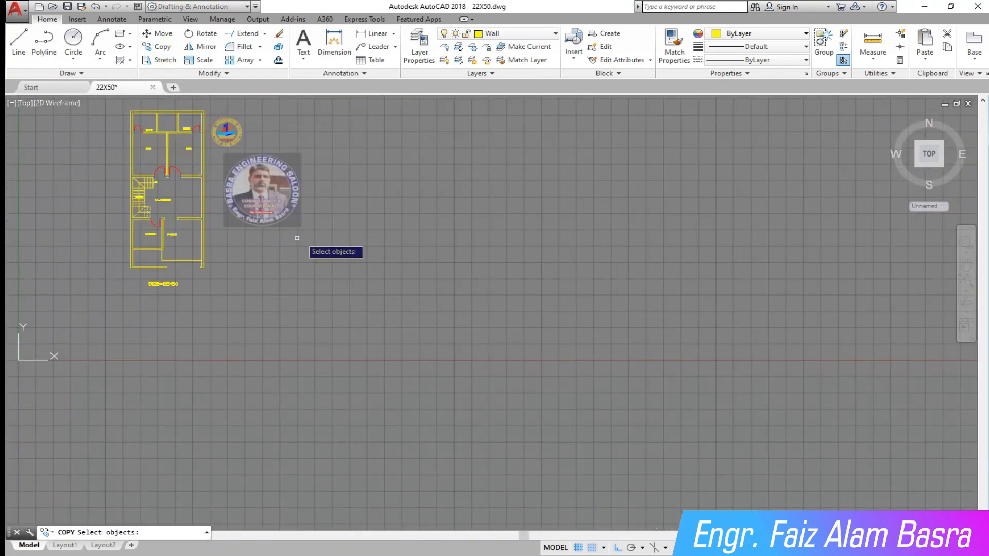
scroll(943, 252, up, 8)
scroll(312, 257, up, 3)
click(634, 403)
click(344, 242)
scroll(555, 391, down, 2)
scroll(464, 247, up, 3)
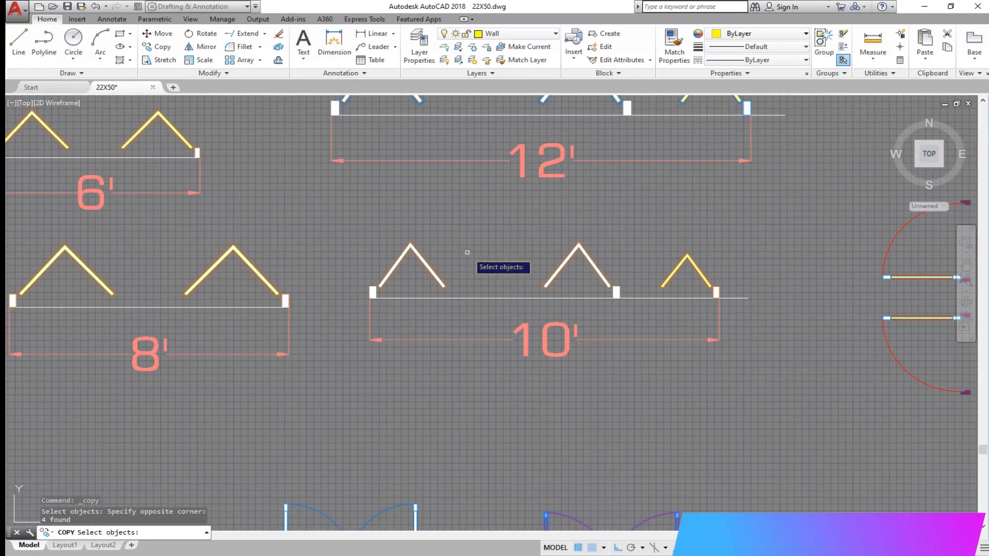
click(737, 323)
click(333, 212)
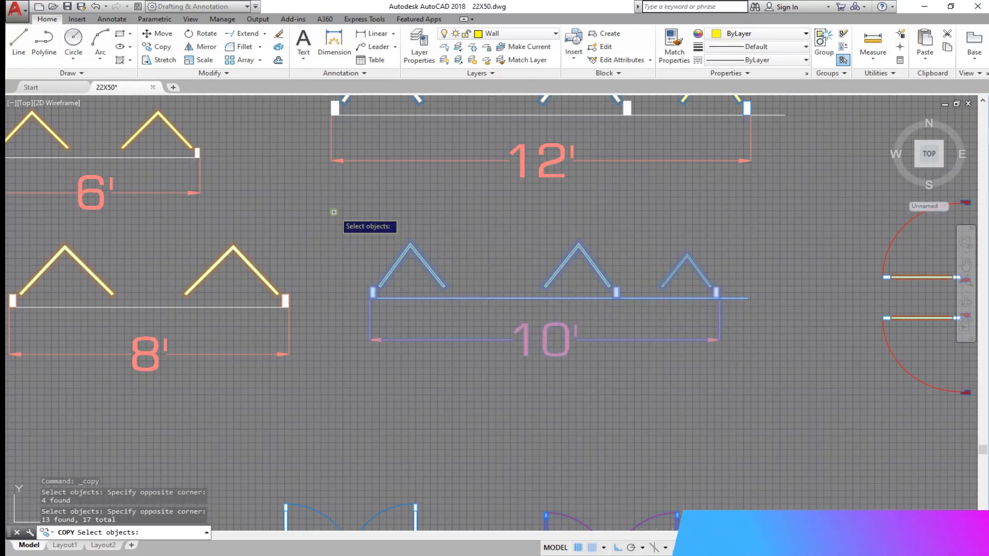
key(Return)
click(603, 361)
scroll(571, 297, down, 7)
scroll(211, 304, up, 3)
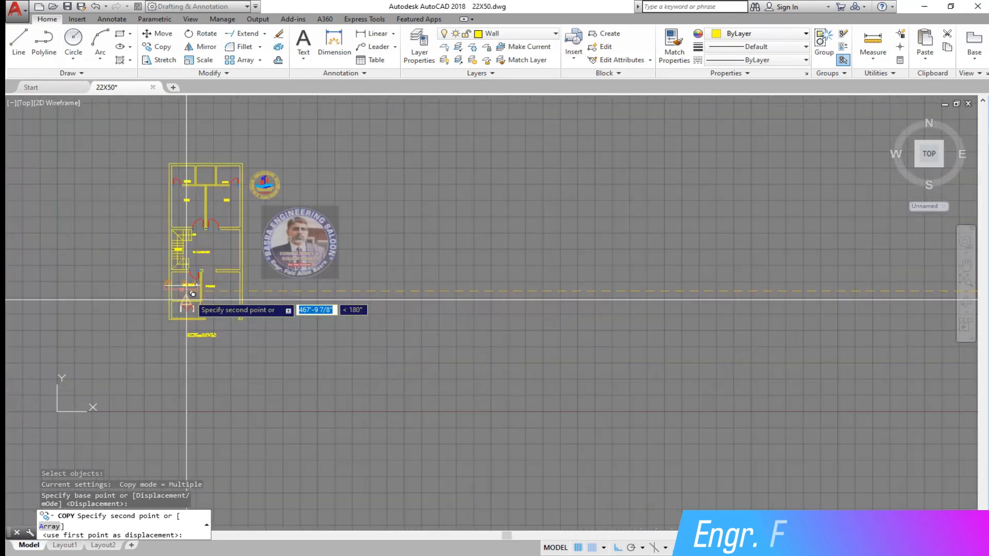
scroll(192, 293, up, 3)
click(617, 547)
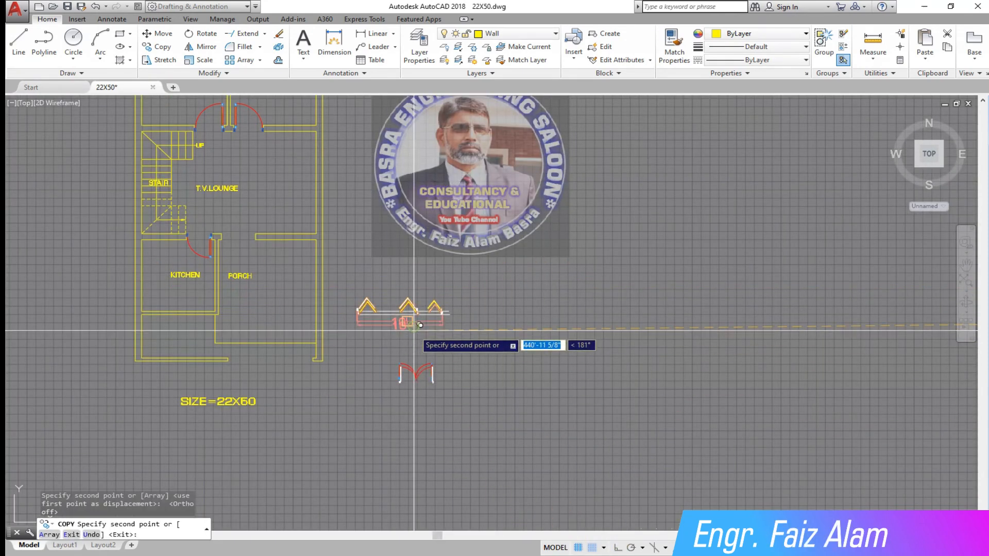
click(411, 327)
Move the copied double door into the opening between the T.V. lounge and the porch, aligning its frame corner with the wall end.
click(180, 35)
click(459, 397)
click(375, 331)
scroll(420, 386, up, 8)
scroll(273, 352, up, 3)
click(303, 330)
scroll(463, 343, down, 5)
scroll(293, 223, up, 5)
click(293, 223)
scroll(319, 267, down, 4)
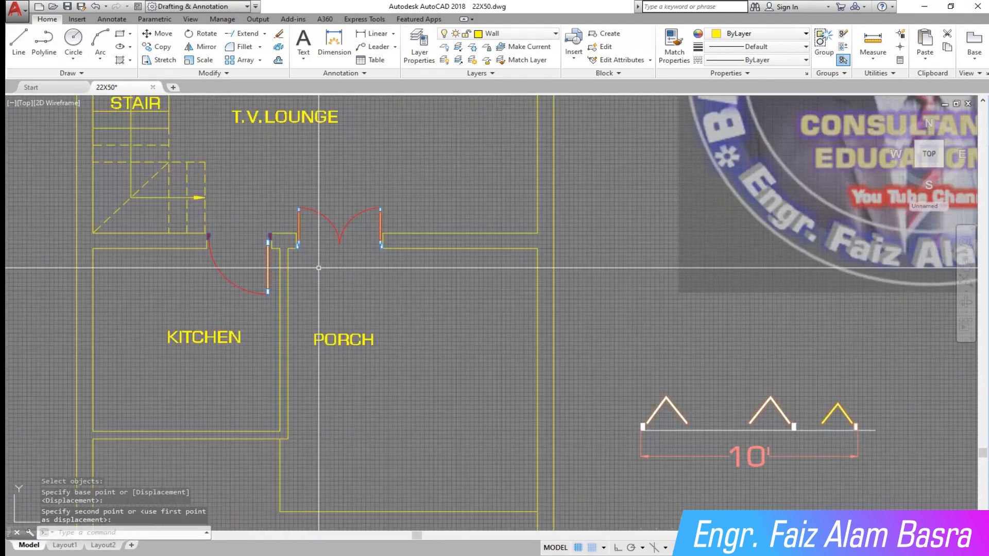
Mirror the 10' gate symbol and its dimension about a vertical line, erasing the source objects.
scroll(335, 262, down, 2)
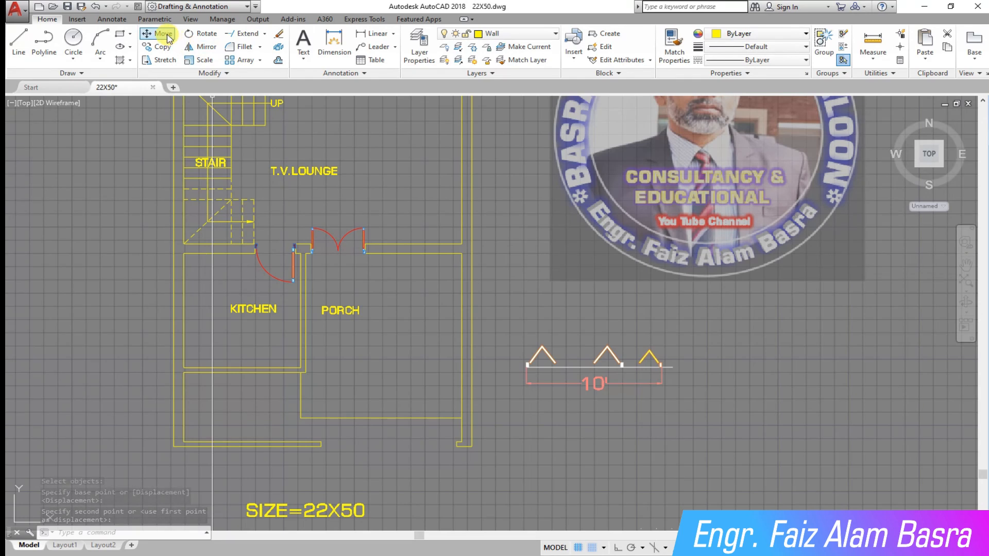
click(201, 46)
click(712, 423)
click(483, 314)
key(Return)
click(600, 366)
click(618, 548)
click(629, 442)
text(Y)
key(Return)
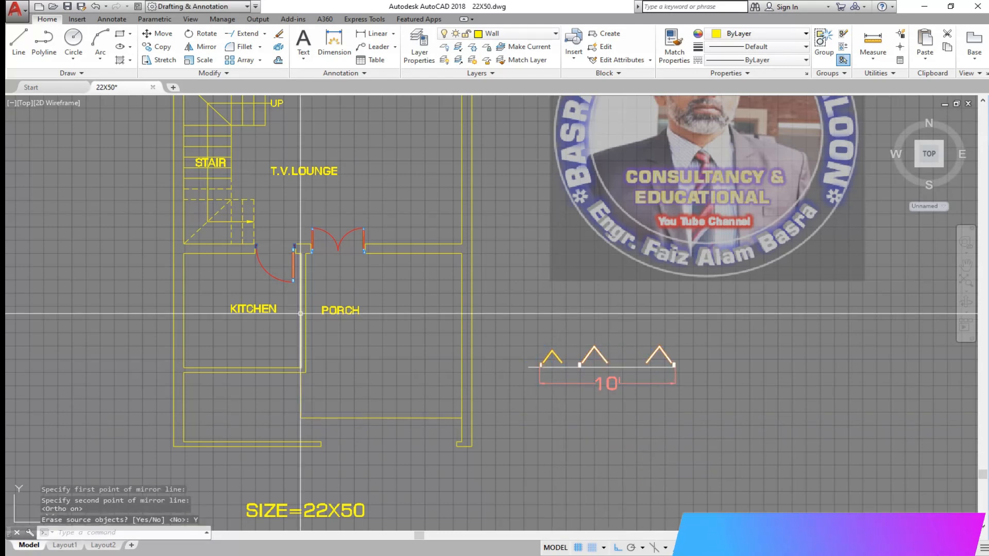
Move the mirrored gate symbol into the porch's front opening, with its small-leaf post corner at the left wall end.
scroll(327, 262, up, 6)
scroll(327, 262, down, 6)
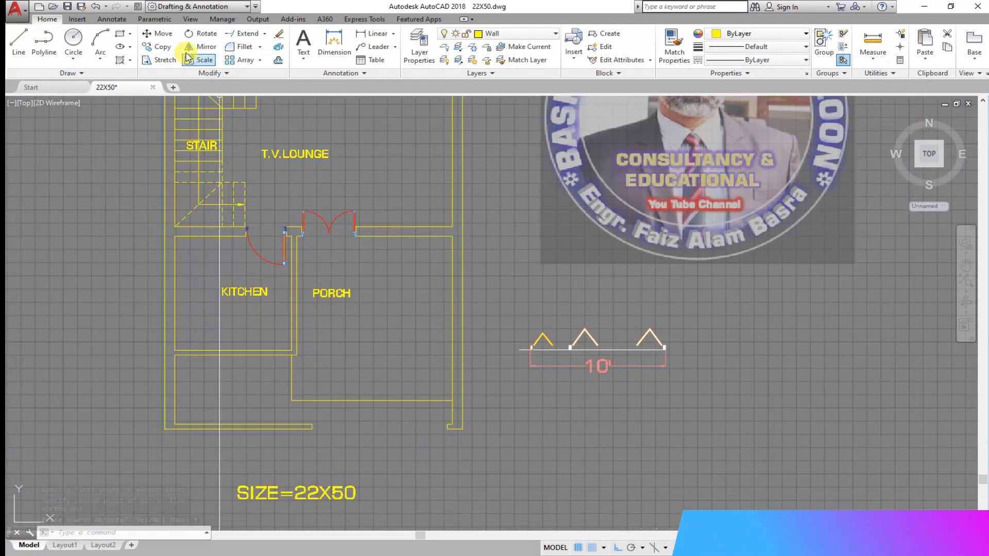
click(519, 326)
click(678, 362)
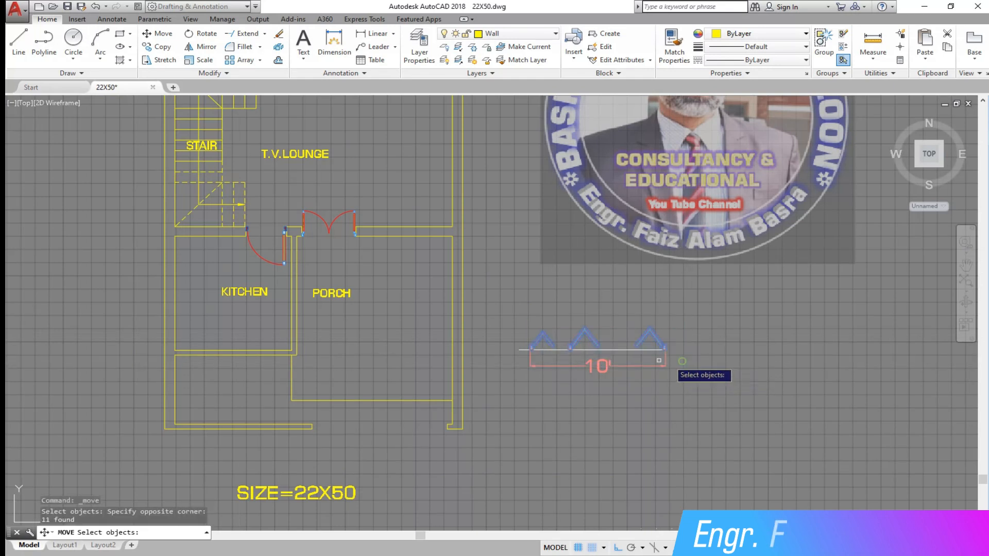
scroll(531, 345, up, 5)
key(Return)
click(629, 399)
scroll(644, 361, down, 5)
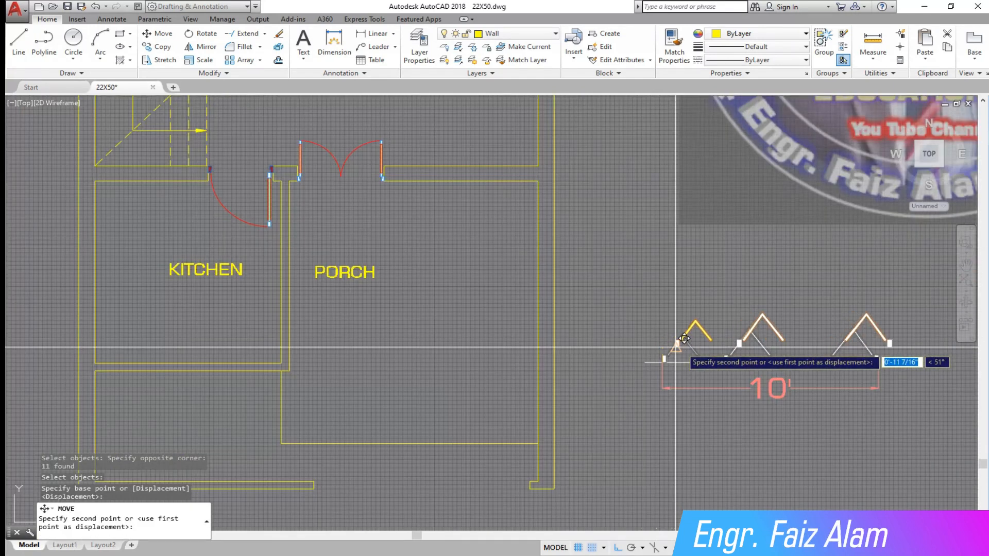
scroll(493, 433, up, 5)
scroll(484, 442, up, 2)
click(333, 375)
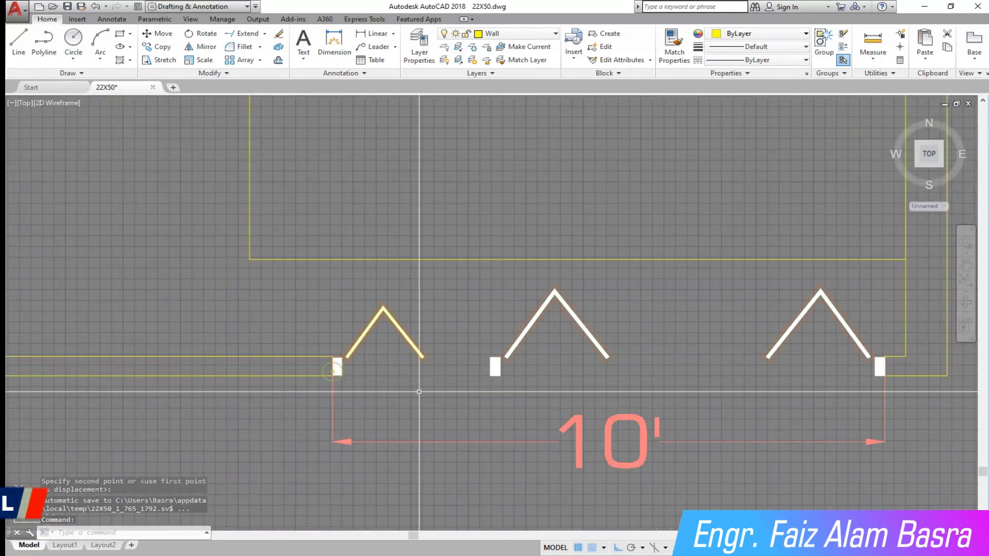
Delete the 10' dimension below the front gate.
click(593, 458)
click(563, 412)
key(Delete)
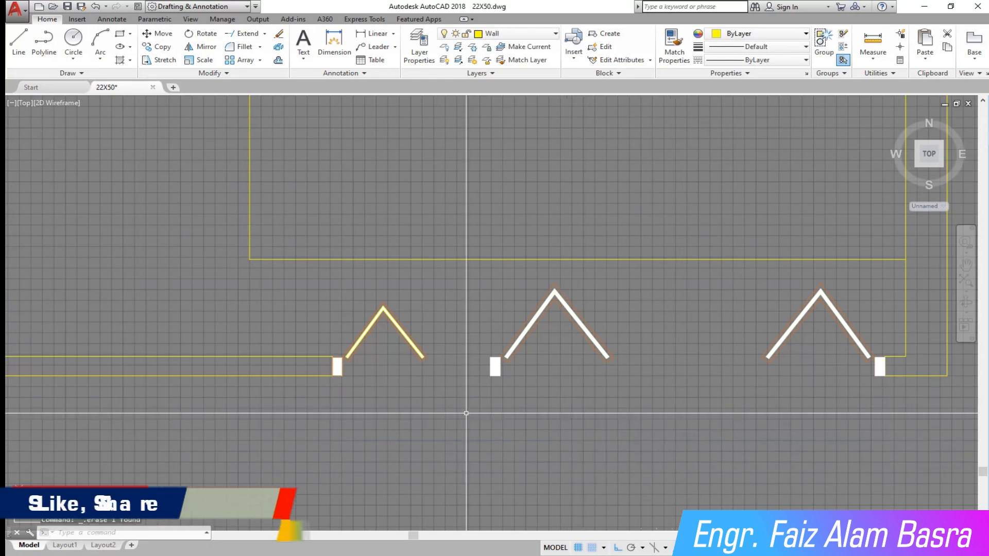
Offset the right front wall's upper line upward and its lower line downward by 4.5 inches beside the gate.
scroll(320, 376, up, 2)
scroll(304, 375, down, 3)
scroll(695, 343, up, 5)
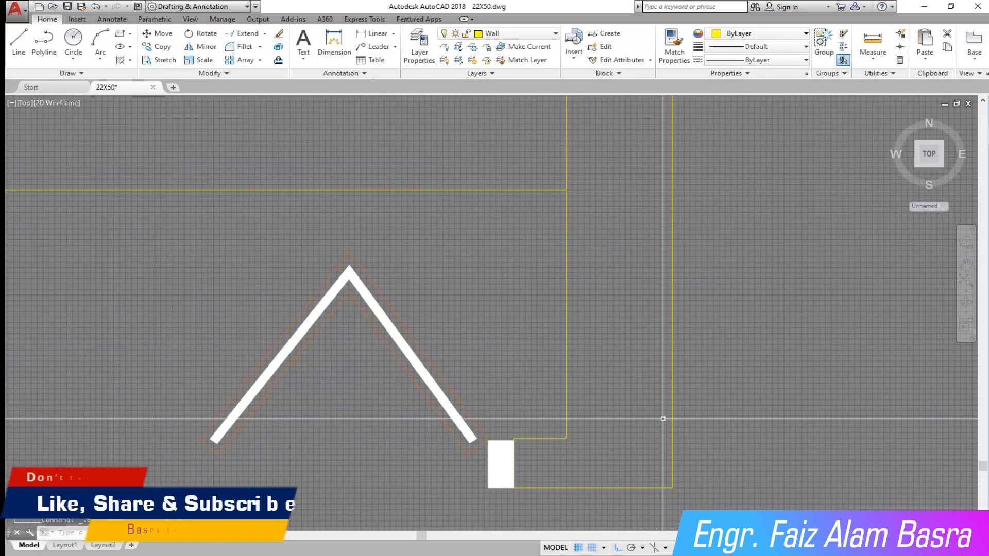
click(278, 61)
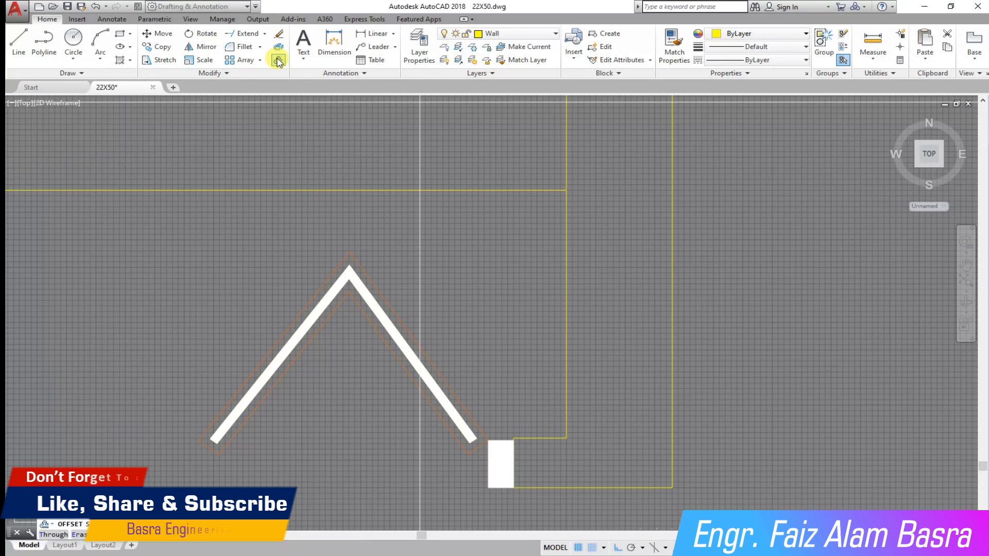
key(Return)
scroll(531, 431, up, 2)
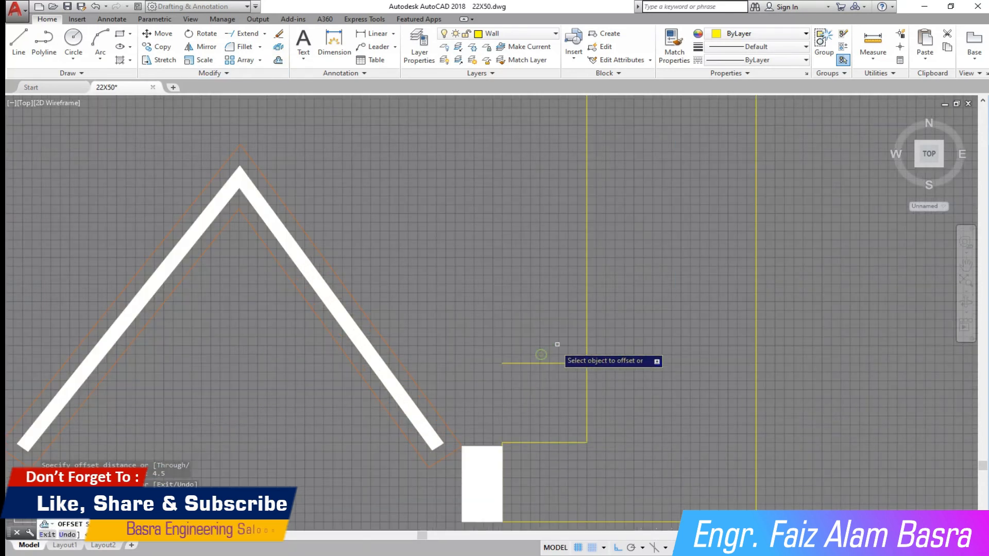
scroll(556, 341, down, 5)
scroll(649, 349, up, 2)
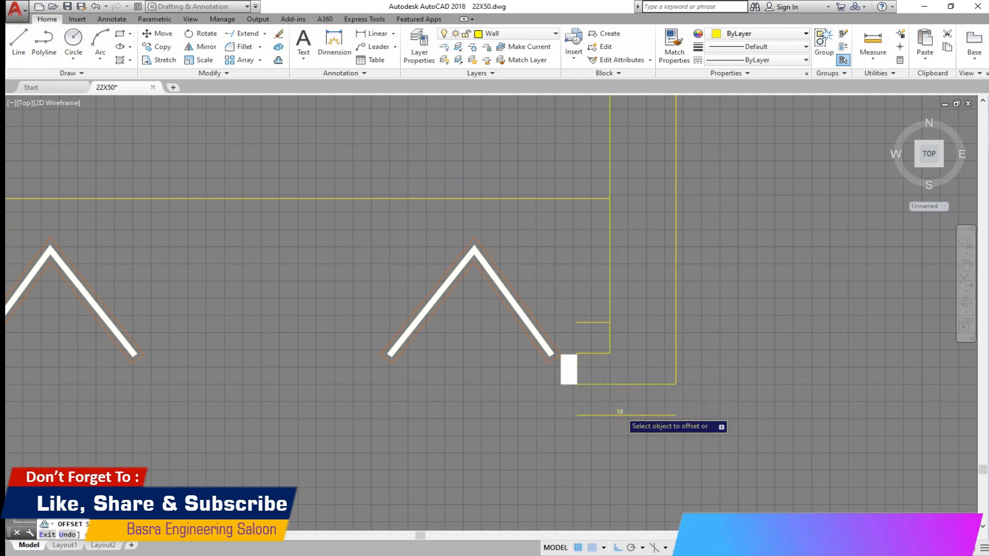
scroll(618, 340, down, 4)
scroll(622, 341, up, 3)
key(Return)
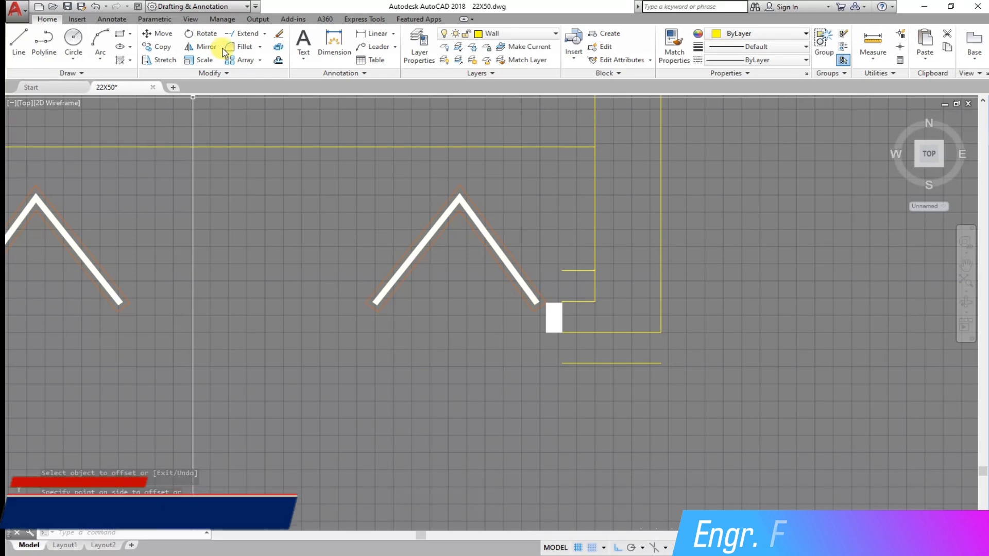
Offset both lines of the left front wall outward by 4.5 inches, one above and one below the wall.
scroll(592, 205, down, 4)
scroll(147, 239, up, 4)
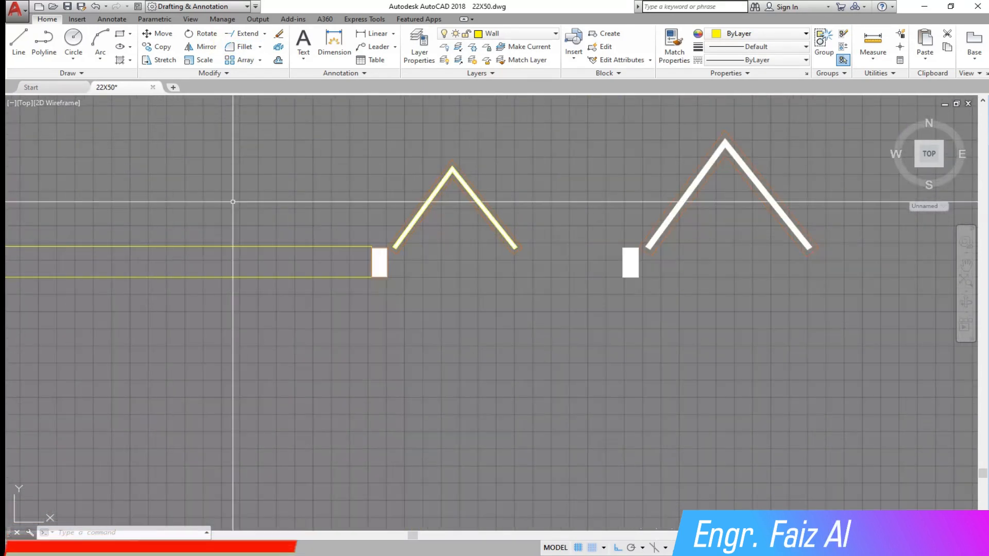
click(278, 60)
key(Return)
click(350, 246)
click(356, 229)
click(355, 277)
click(373, 291)
right_click(378, 236)
click(391, 225)
Extend the wall end lines on both sides of the front gates up and down to the 4.5-inch offset lines.
scroll(346, 248, up, 6)
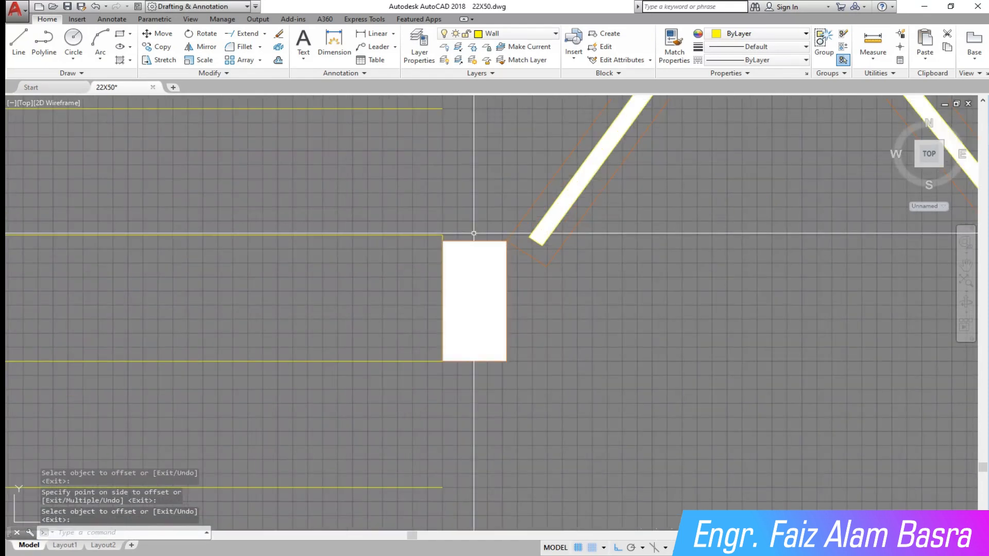
click(440, 237)
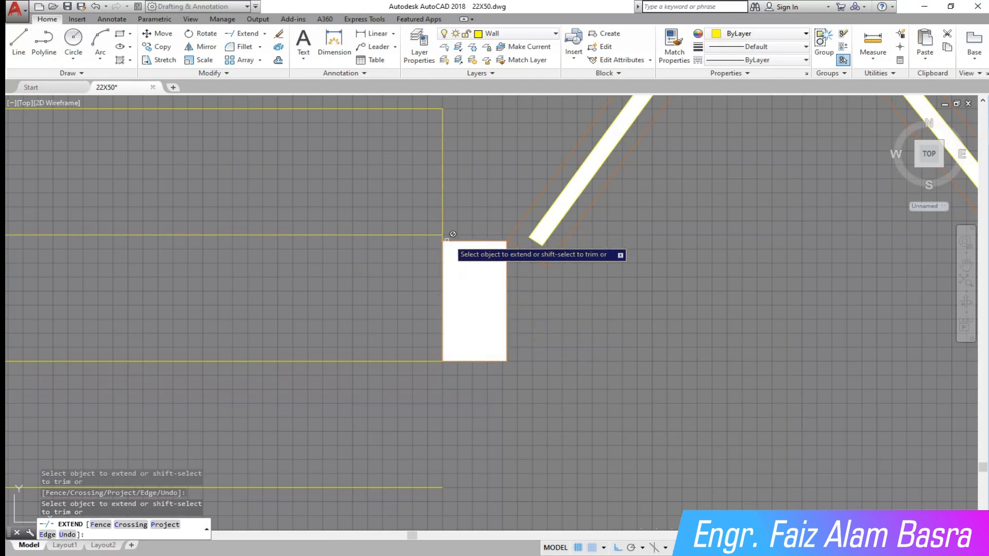
scroll(443, 238, down, 10)
scroll(269, 267, down, 1)
scroll(682, 259, up, 6)
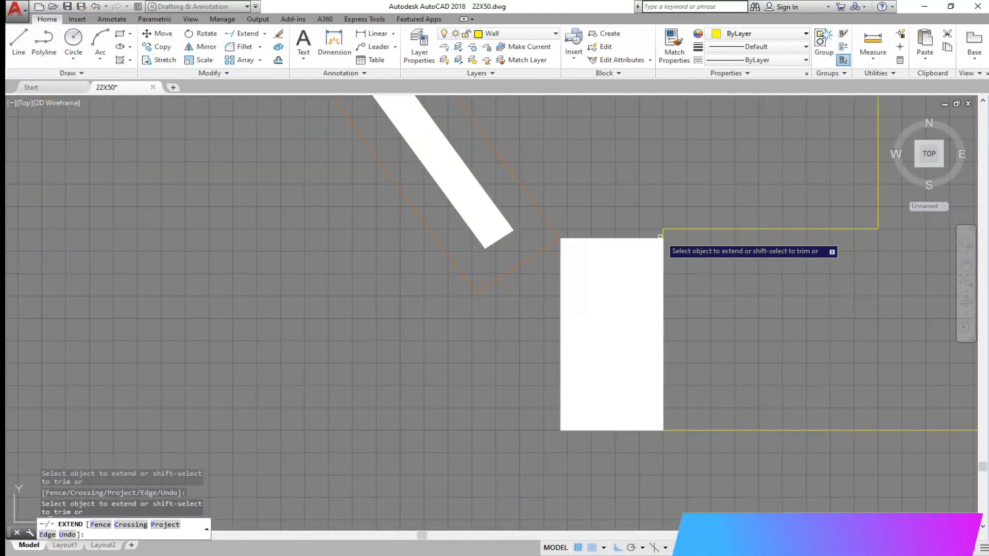
scroll(665, 234, down, 2)
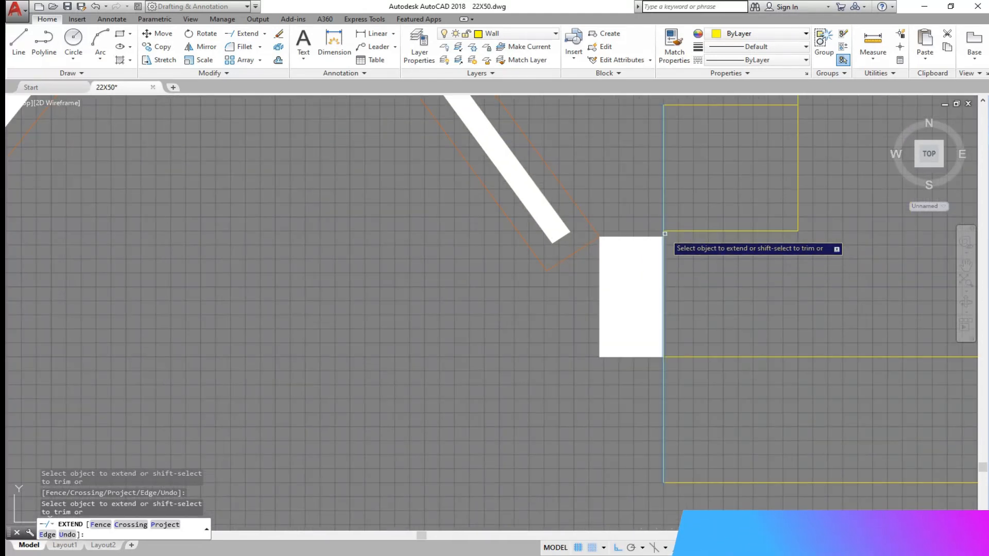
scroll(558, 257, down, 3)
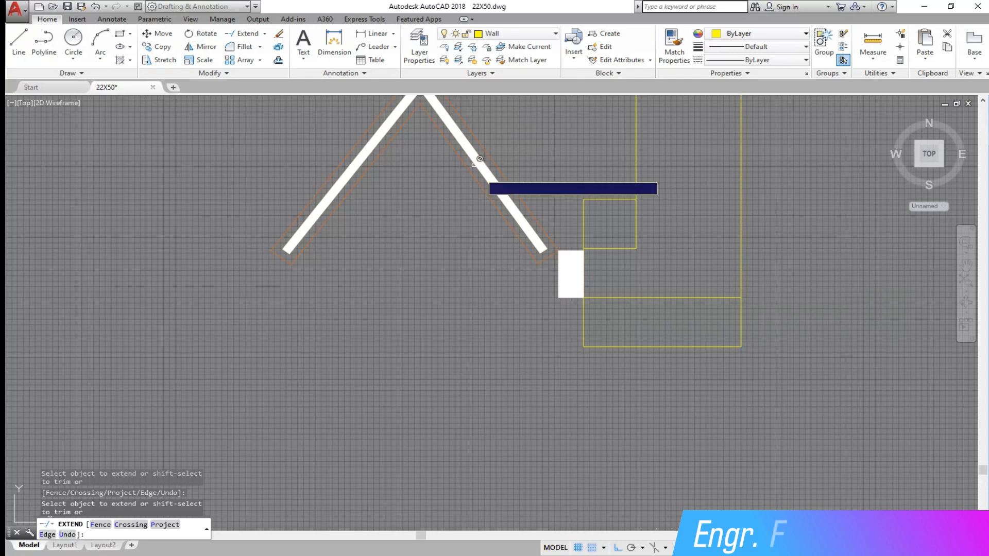
Trim the wall line inside the right gate pillar and erase the pillar's two leftover inner horizontal lines.
click(278, 34)
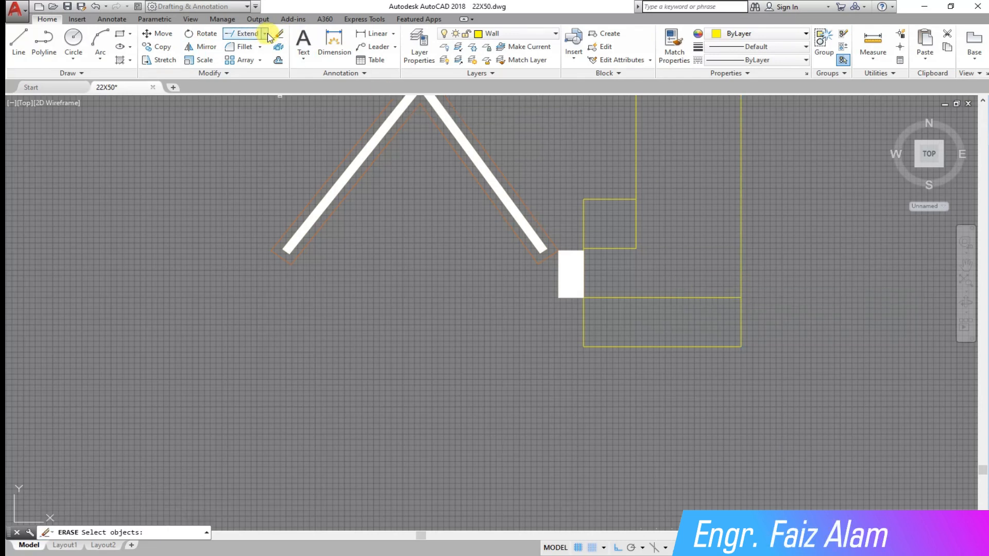
click(229, 51)
click(672, 267)
click(635, 212)
key(Return)
click(694, 310)
click(618, 230)
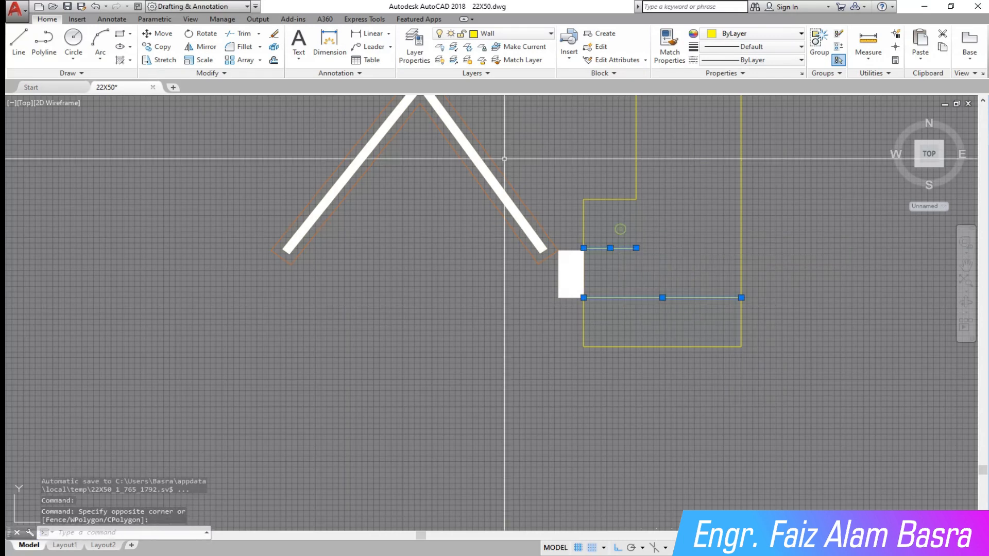
click(273, 34)
Offset the left gate pillar's end line 13.5 inches into the left front wall.
scroll(731, 267, down, 3)
scroll(321, 266, up, 2)
scroll(321, 267, down, 2)
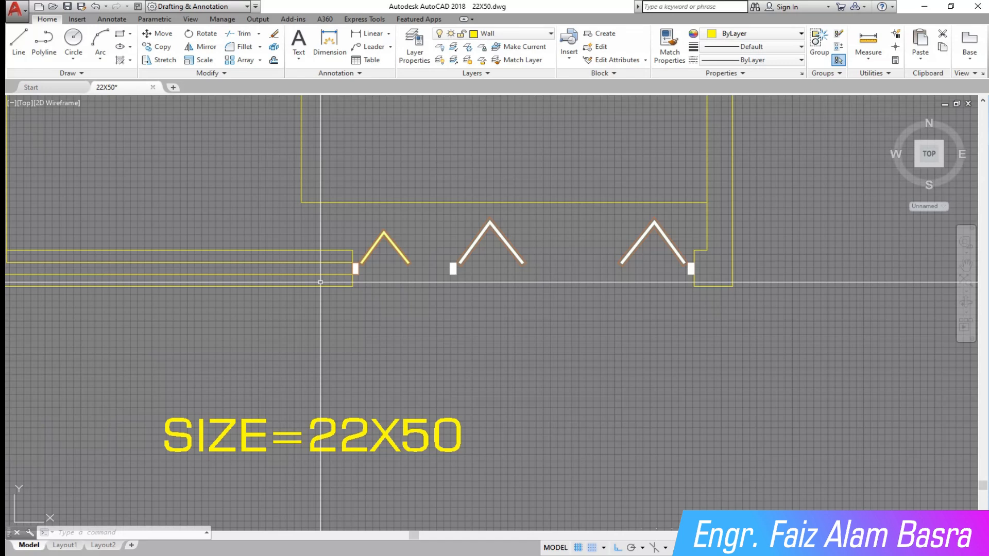
scroll(321, 282, up, 2)
click(273, 60)
text(13.5)
key(Return)
click(382, 253)
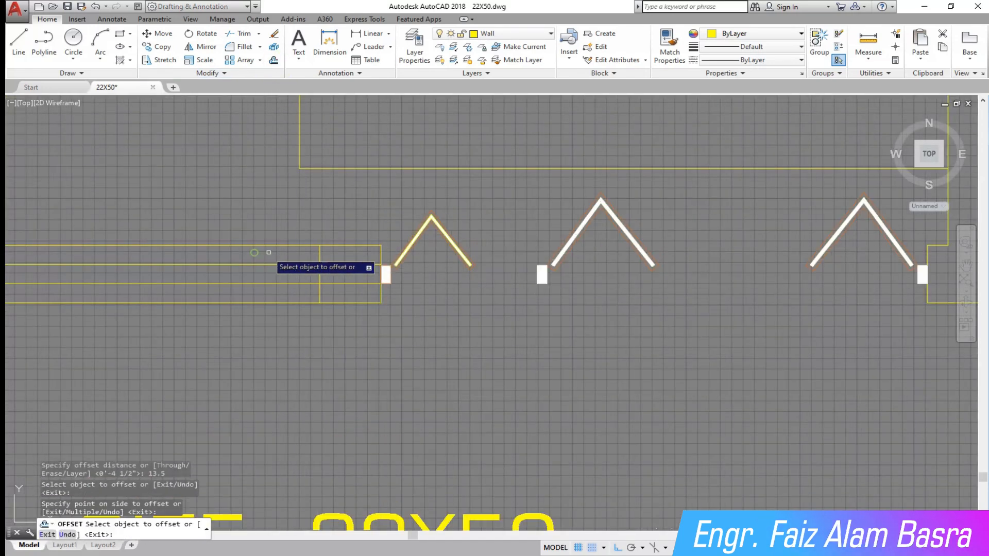
Trim the upper and lower offset lines of the left front wall beyond the 13.5-inch pillar line.
click(238, 34)
key(Return)
click(307, 255)
click(289, 220)
click(289, 303)
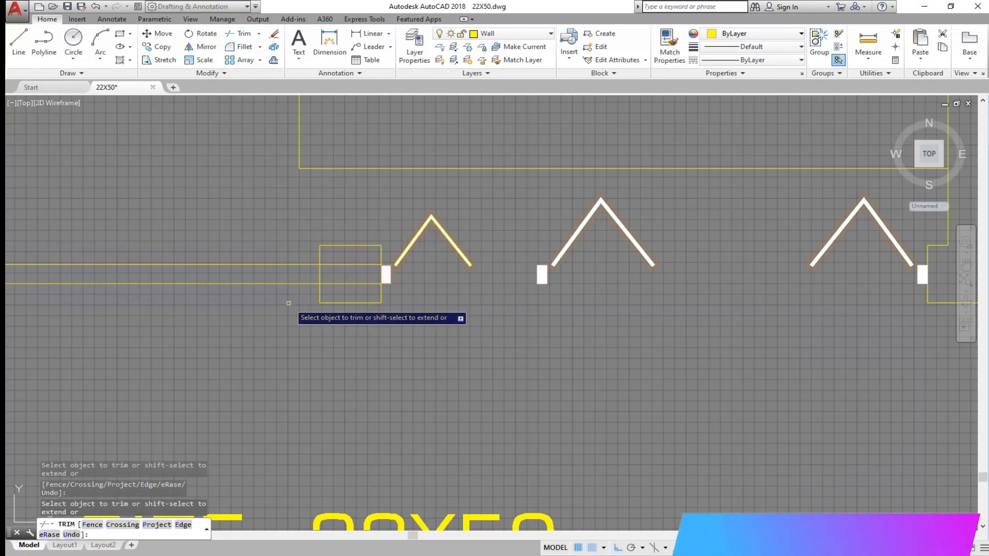
Trim the wall lines inside the left gate pillar and the pillar edge between the two wall lines.
click(353, 292)
click(348, 262)
right_click(349, 276)
click(362, 281)
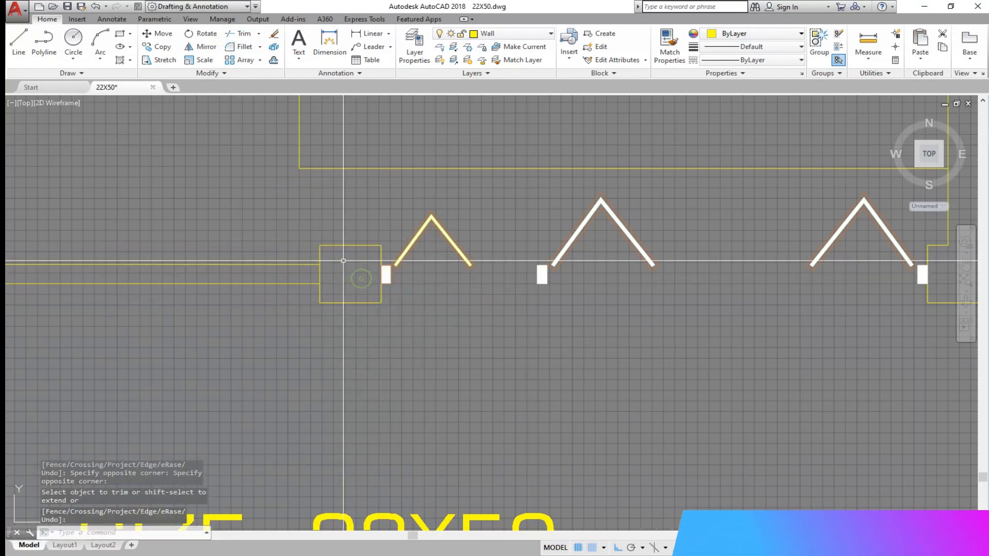
click(242, 35)
key(Return)
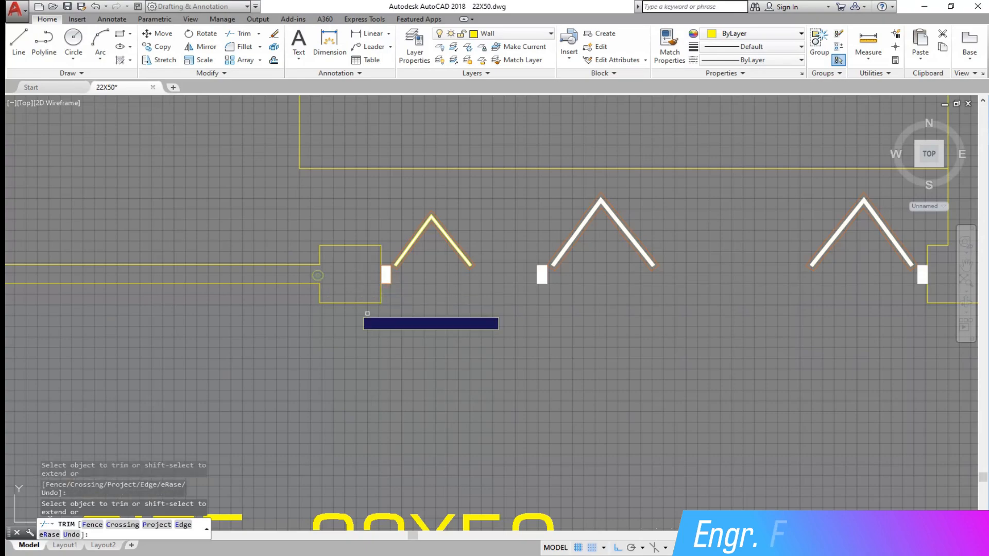
scroll(494, 342, down, 4)
scroll(196, 208, up, 4)
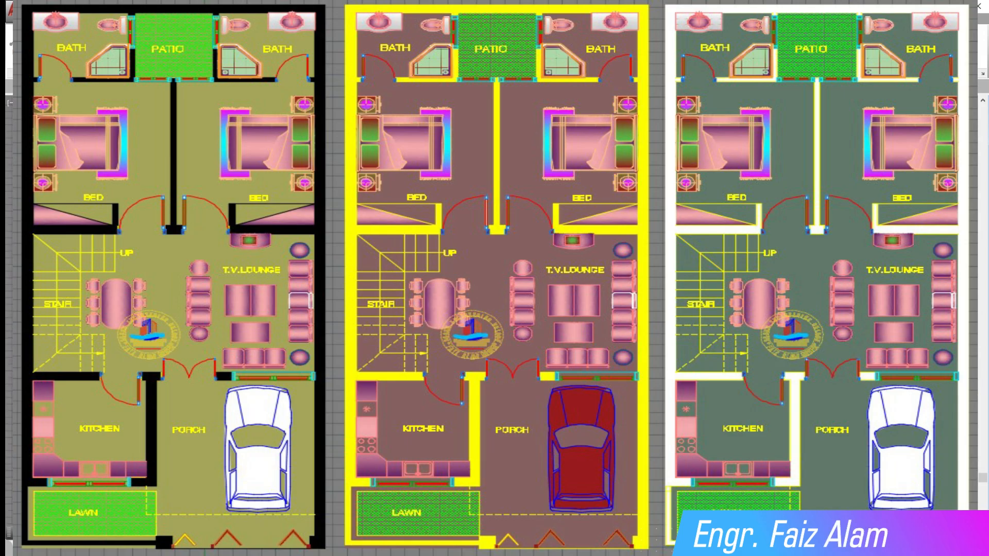